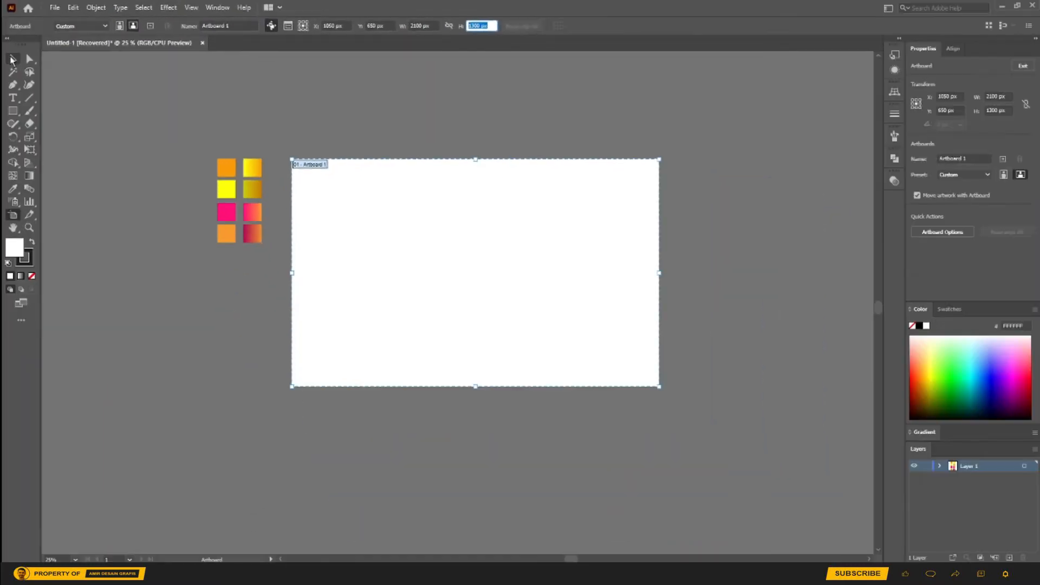
Draw a 2100 x 1300 px rectangle covering the artboard and fill it with the White, Black gradient swatch.
key("Escape")
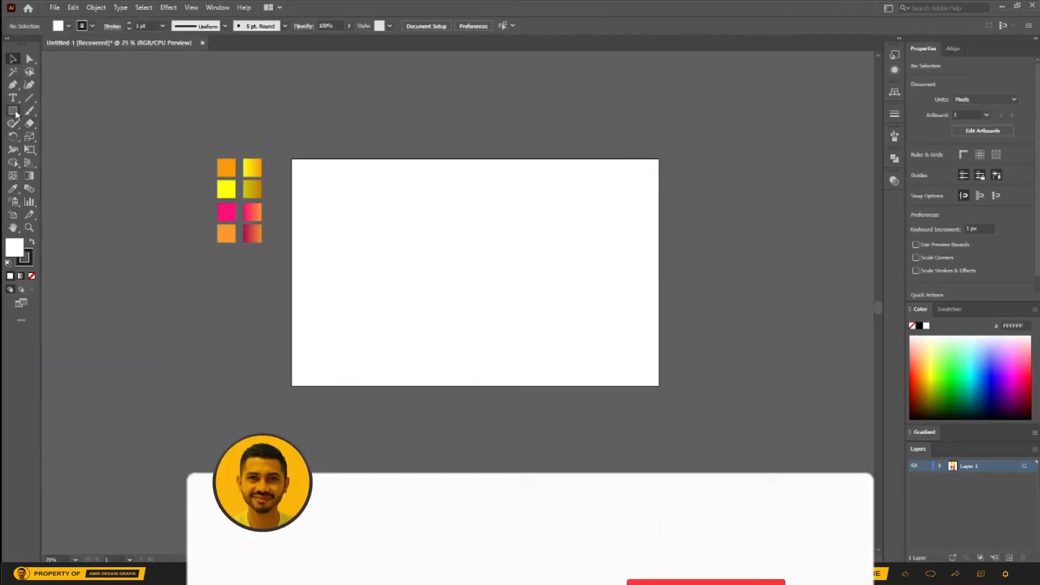
key("m")
mouse_move(293, 160)
left_mouse_down()
mouse_move(493, 326)
mouse_move(617, 382)
mouse_move(659, 387)
left_mouse_up()
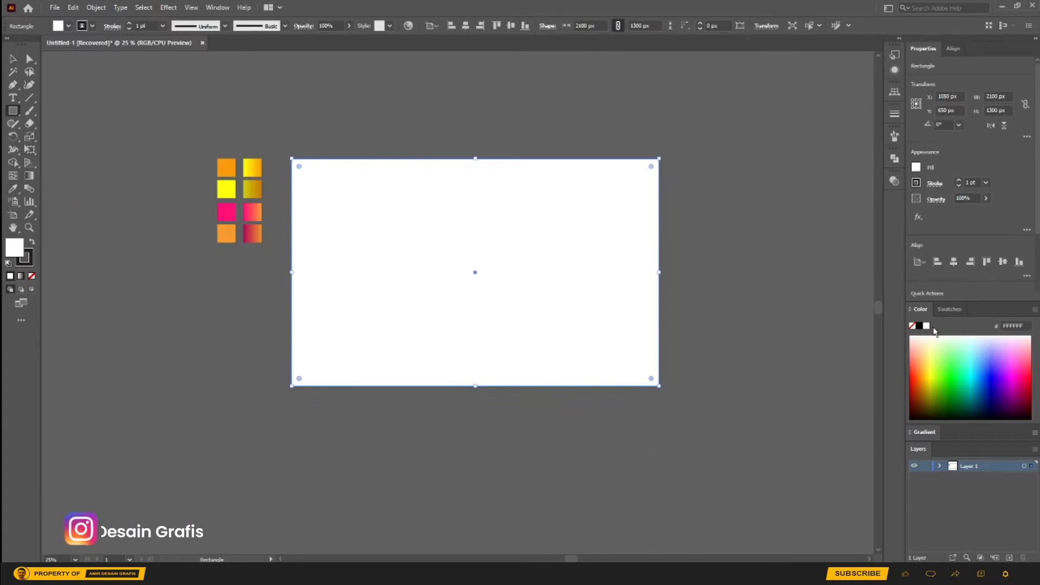
left_click(947, 310)
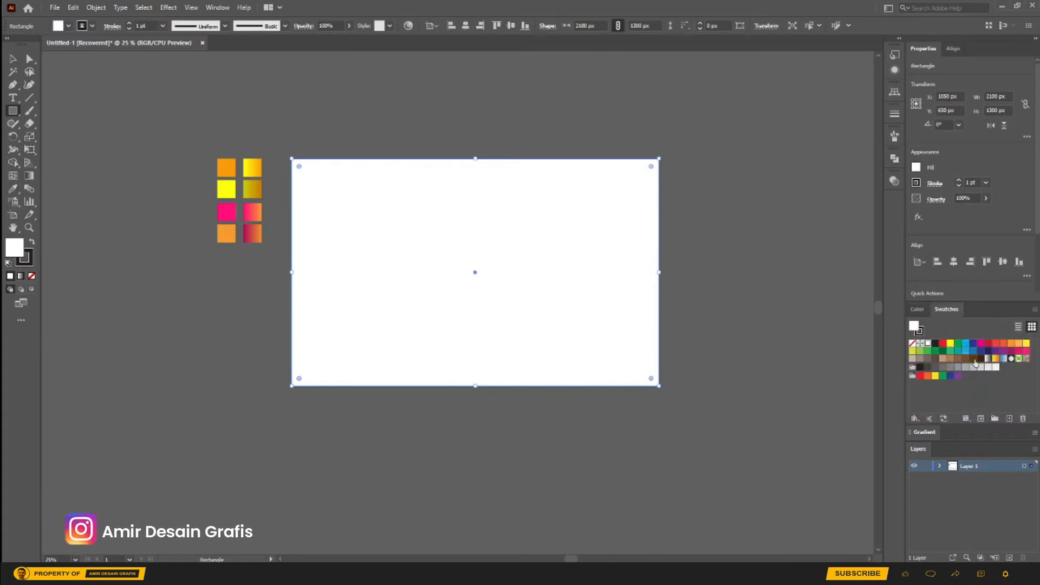
left_click(988, 359)
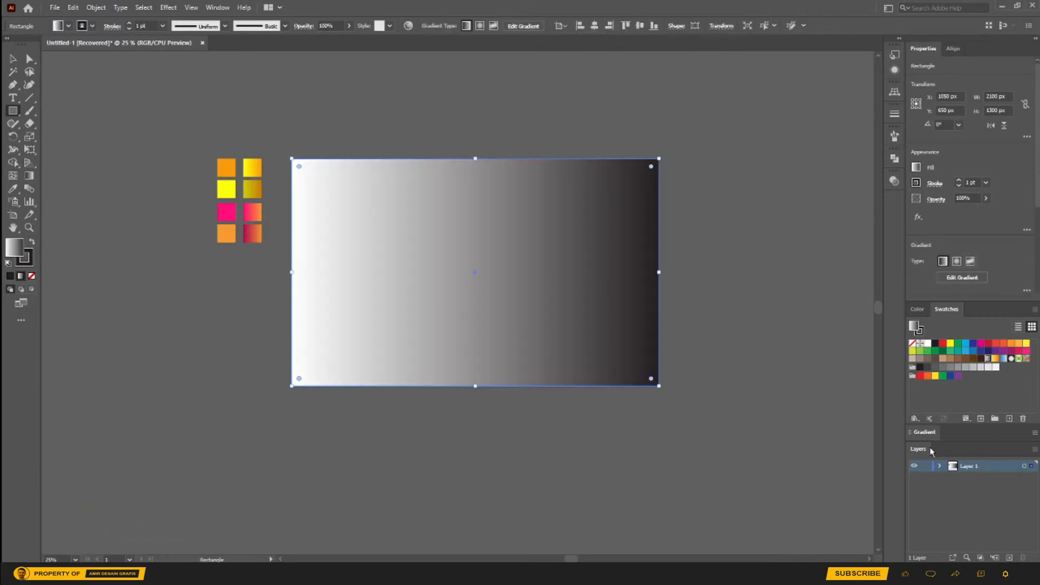
Recolor the black end stop of the rectangle's gradient with the orange sampled from the first palette square.
left_click(923, 432)
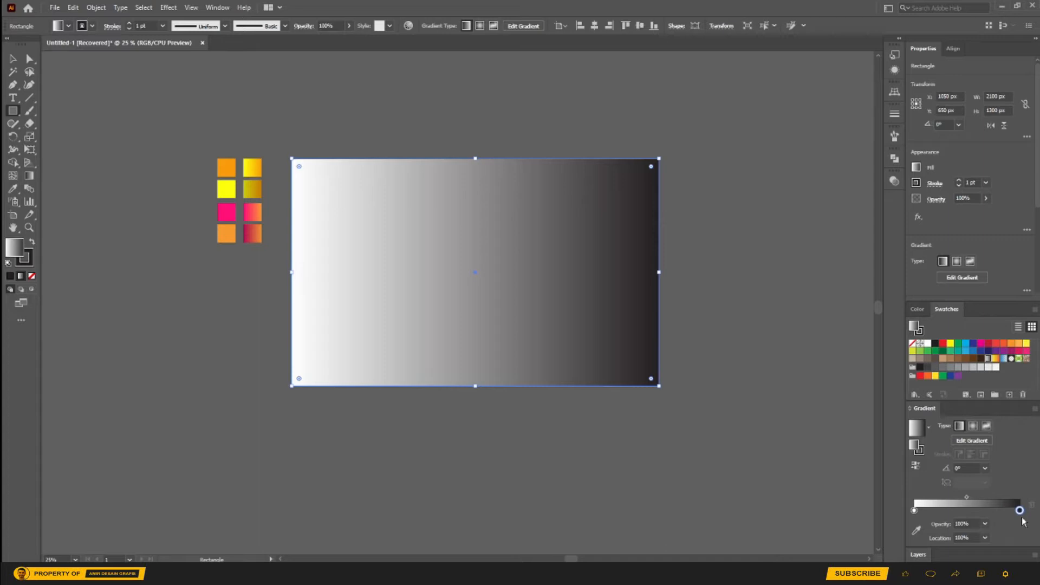
double_click(1019, 509)
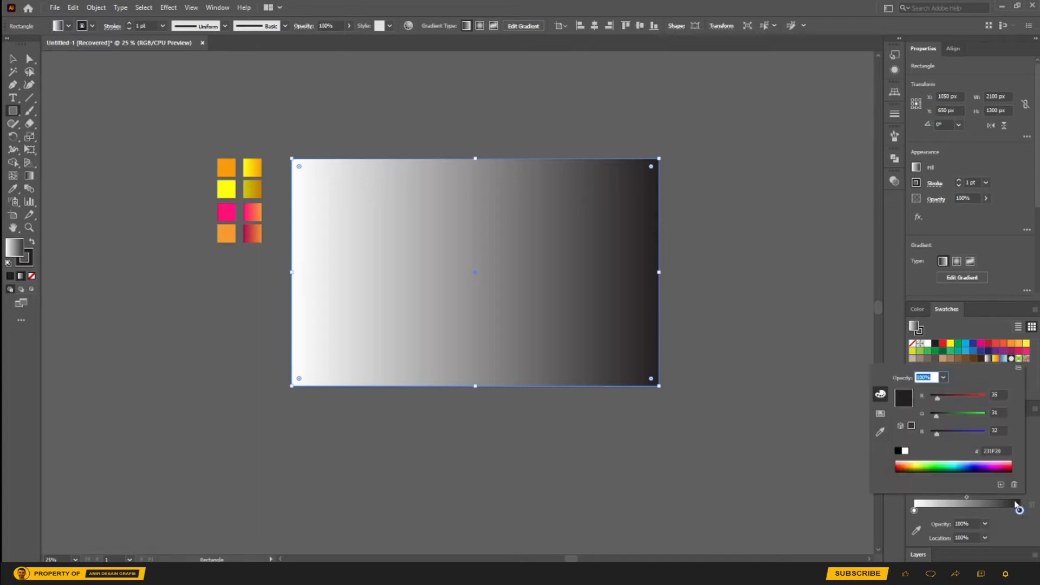
left_click(1018, 368)
left_click(1012, 387)
left_click(880, 431)
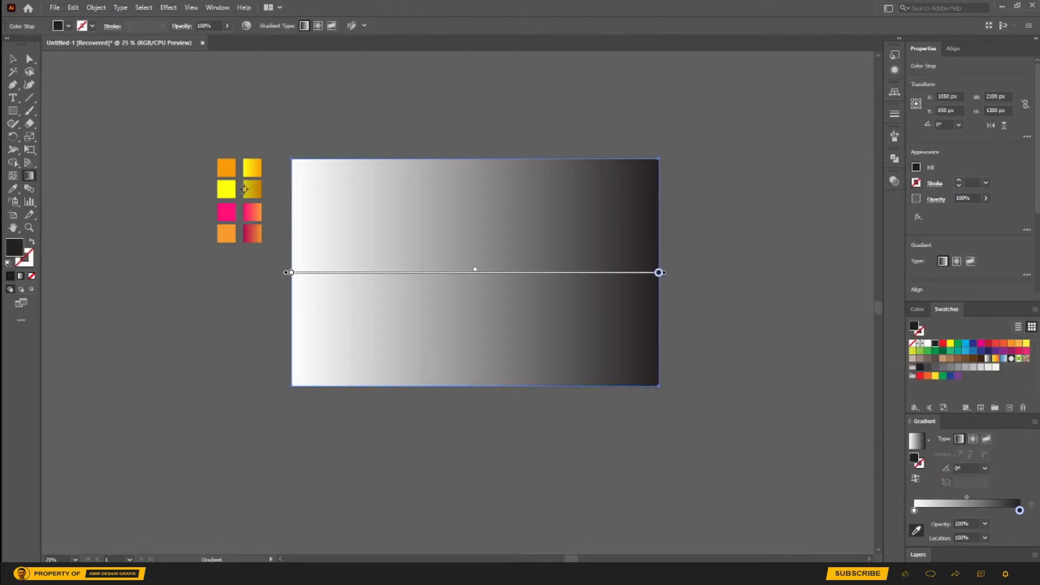
left_click(228, 169)
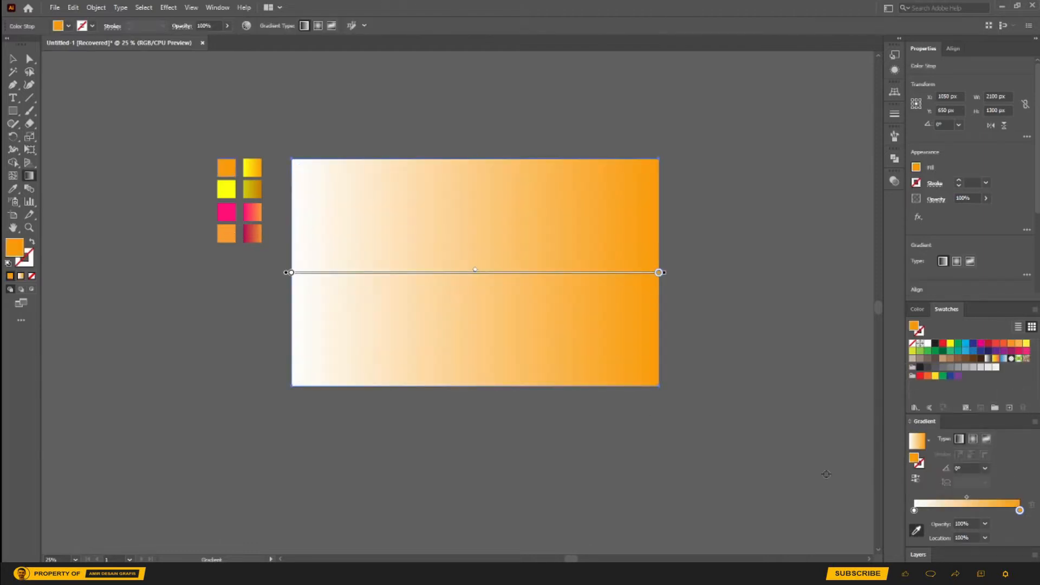
Recolor the white start stop of the gradient with the yellow sampled from the palette.
left_click(914, 510)
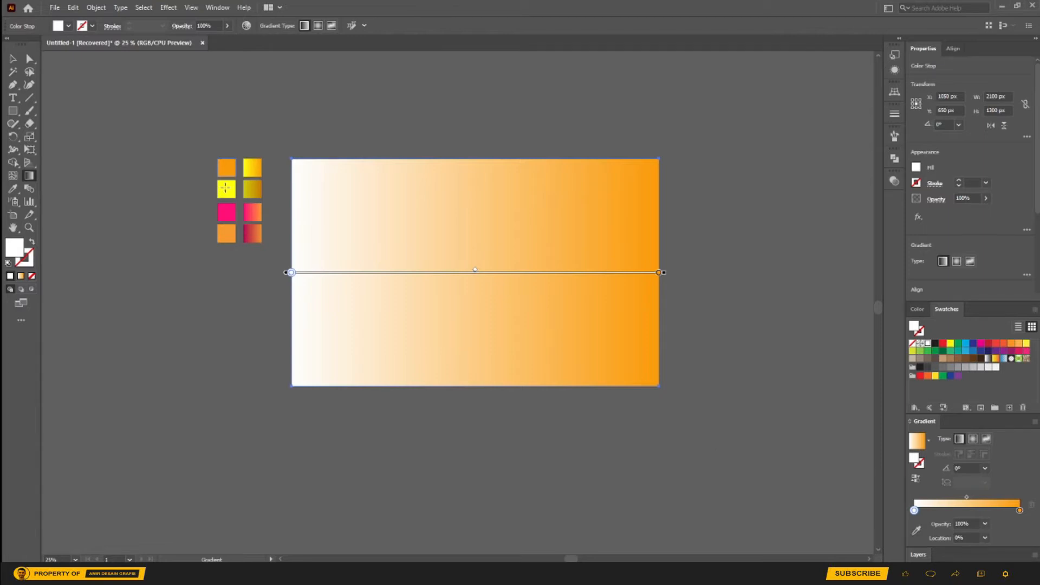
left_click(917, 530)
left_click(230, 190)
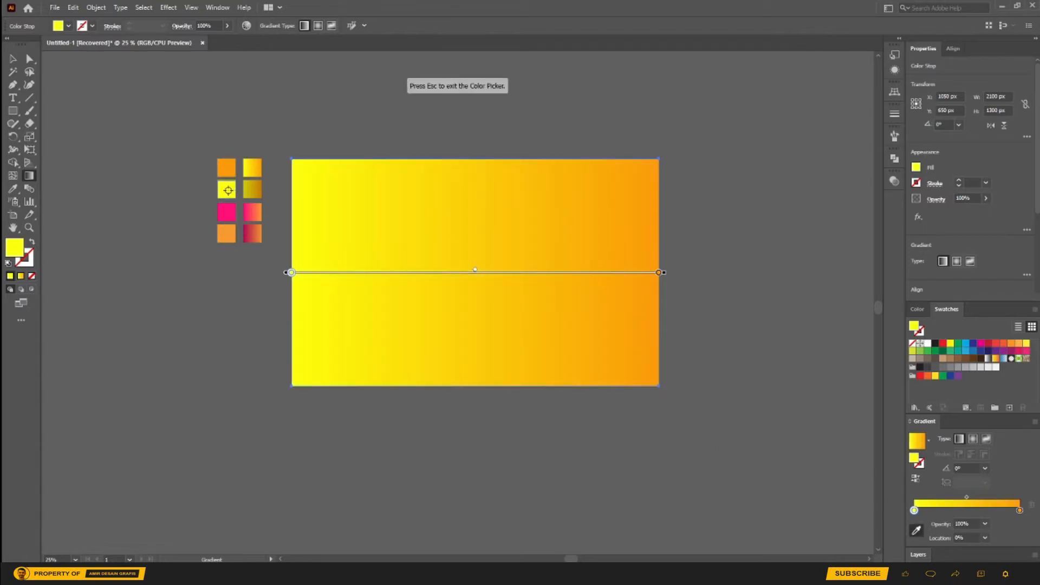
key("Escape")
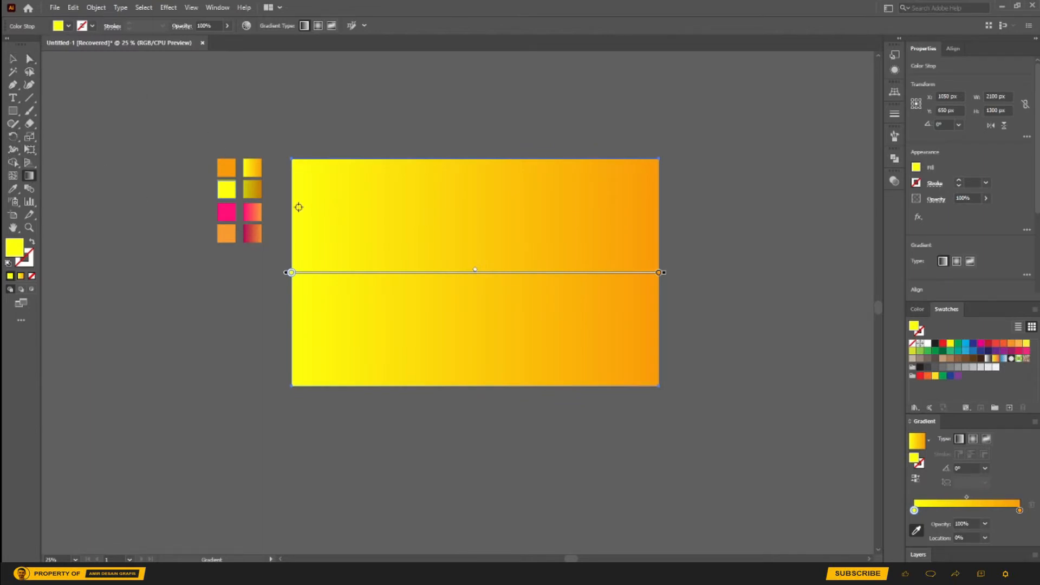
Redirect the rectangle's gradient diagonally from its upper-left corner to just beyond its lower-right corner.
left_click(13, 59)
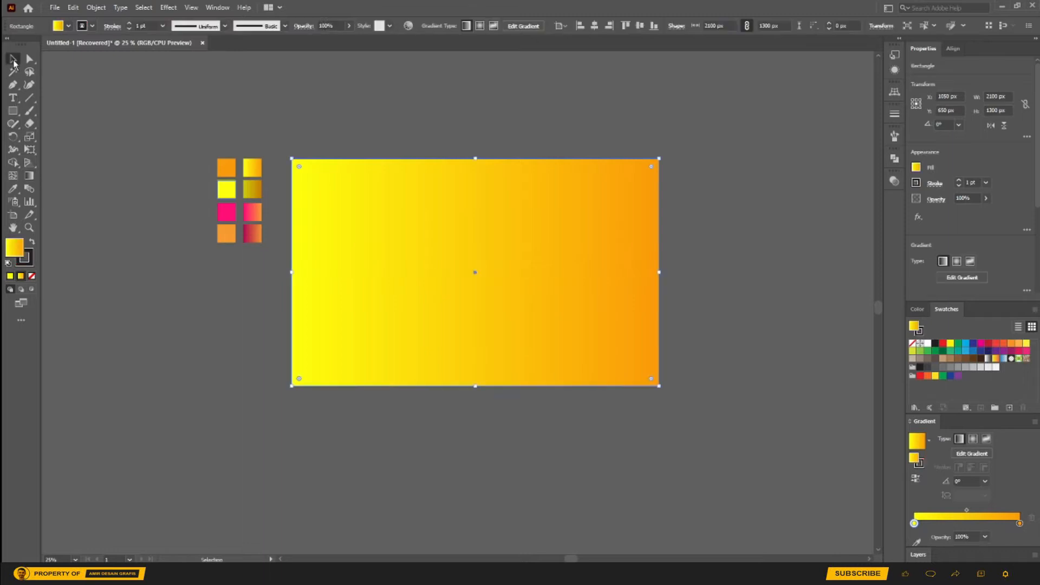
left_click(30, 175)
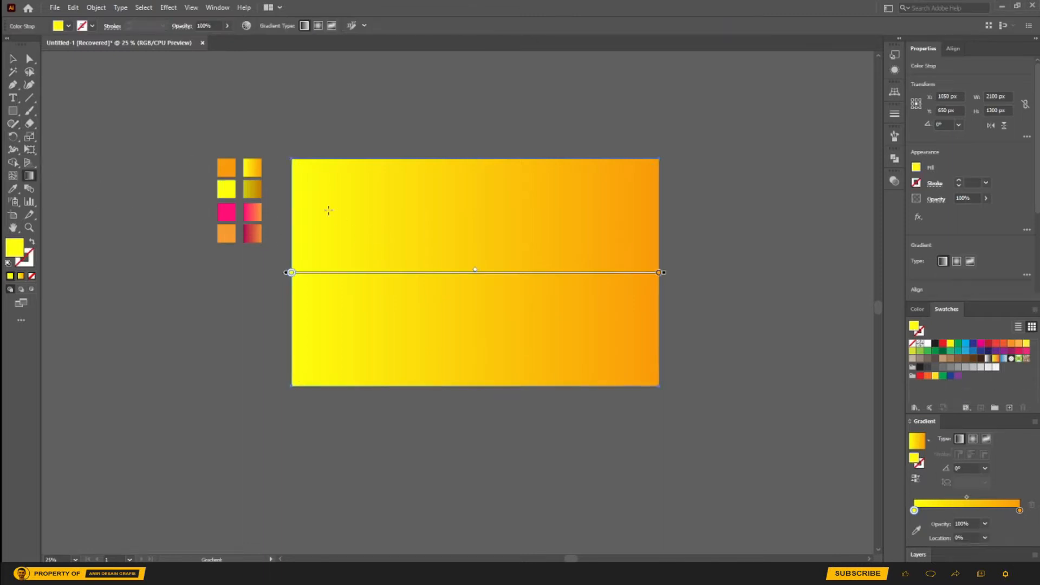
left_click_drag(303, 170, 679, 398)
left_click(13, 59)
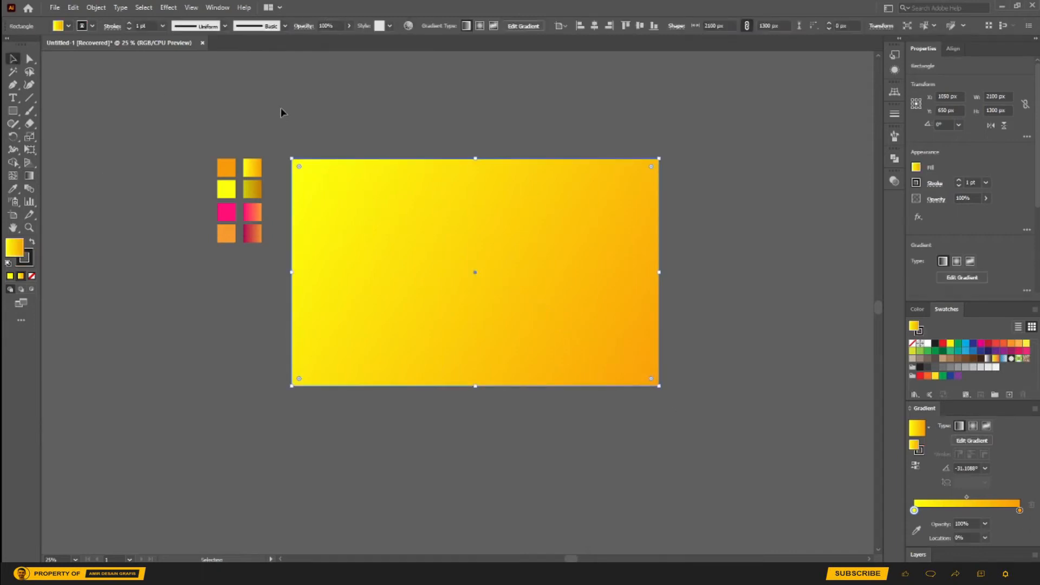
left_click(761, 364)
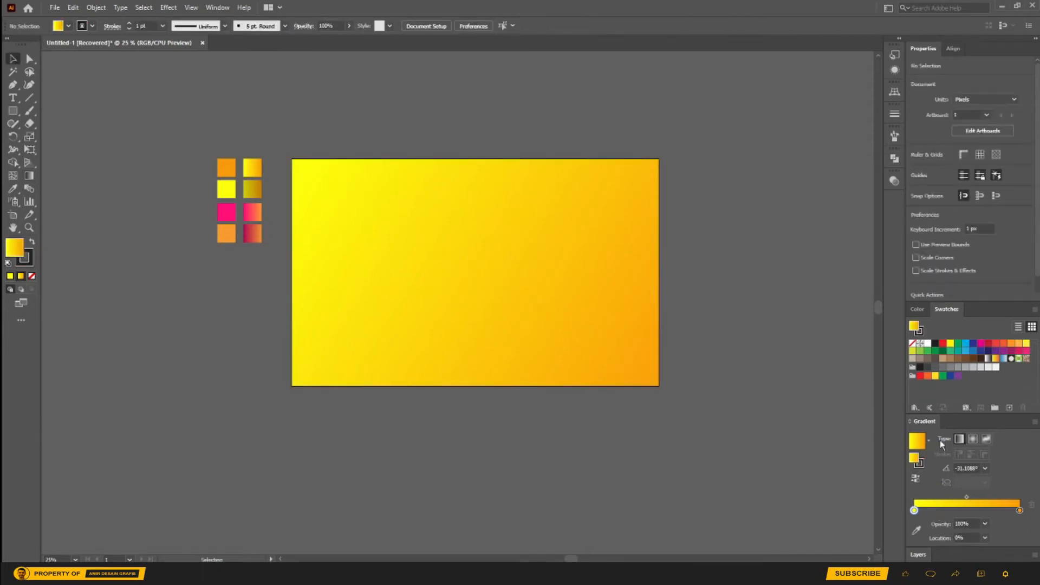
Create a new layer and move all the color palette squares onto it.
left_click(917, 555)
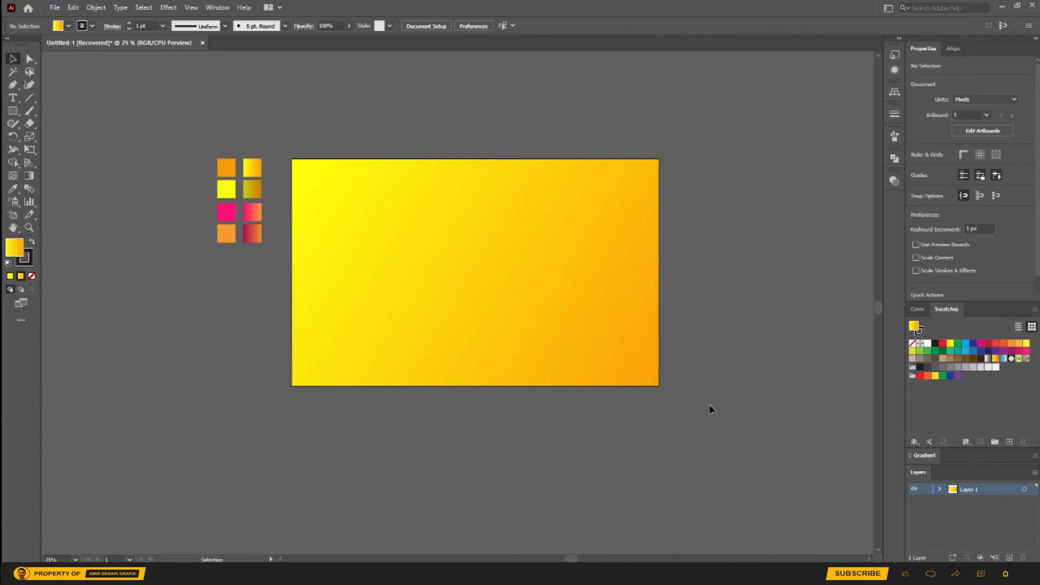
left_click_drag(273, 294, 274, 296)
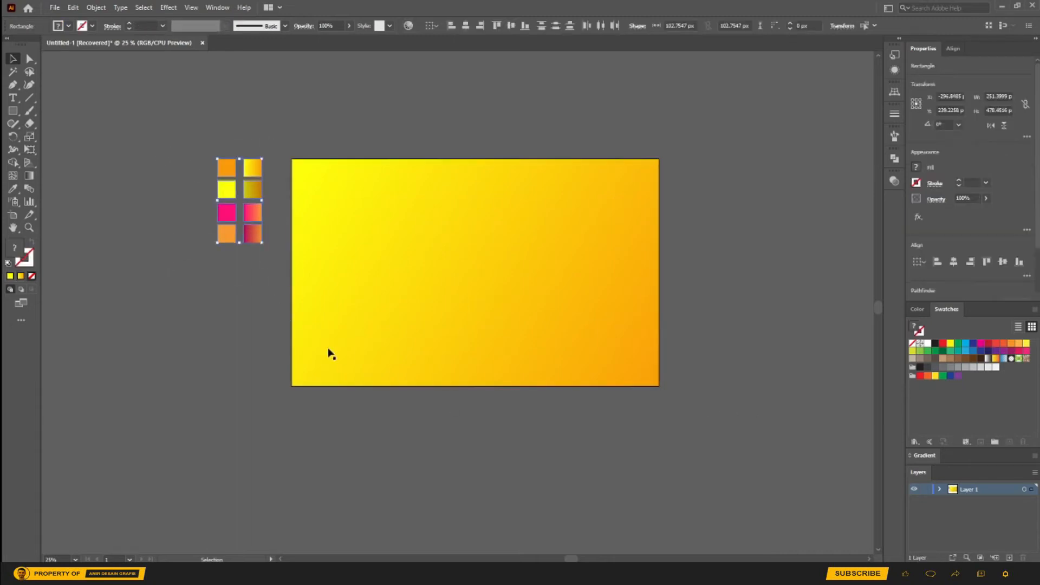
left_click(1009, 558)
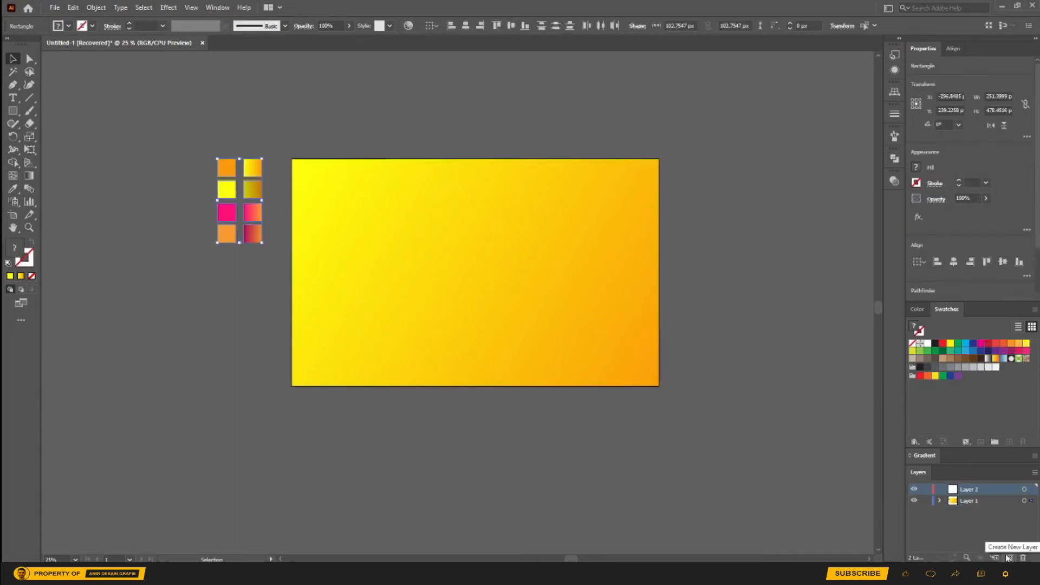
left_click_drag(1031, 501, 1031, 489)
Lock Layer 1, which holds the gradient rectangle, and rename it Background.
left_click(925, 501)
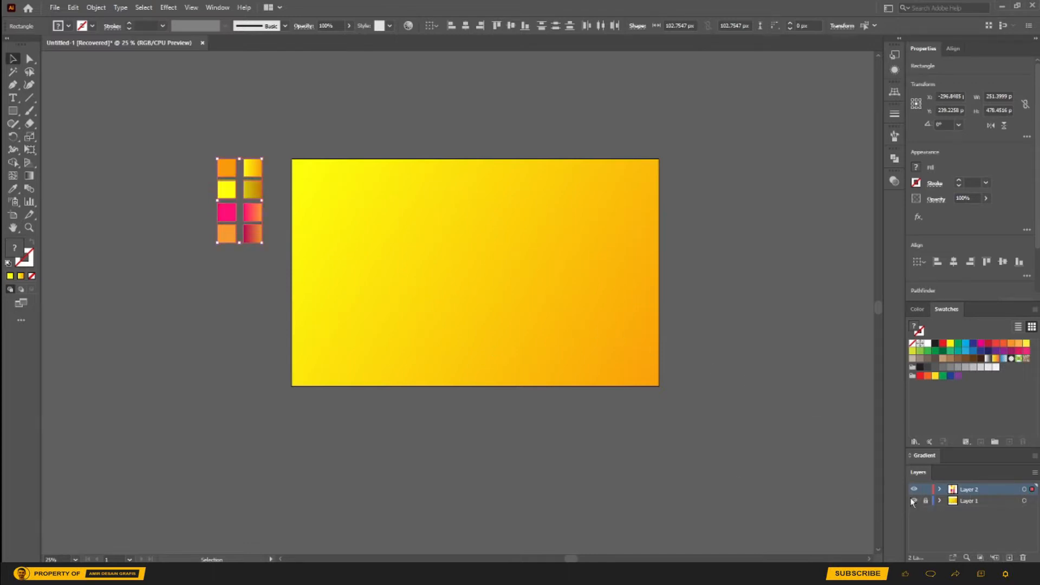
double_click(981, 501)
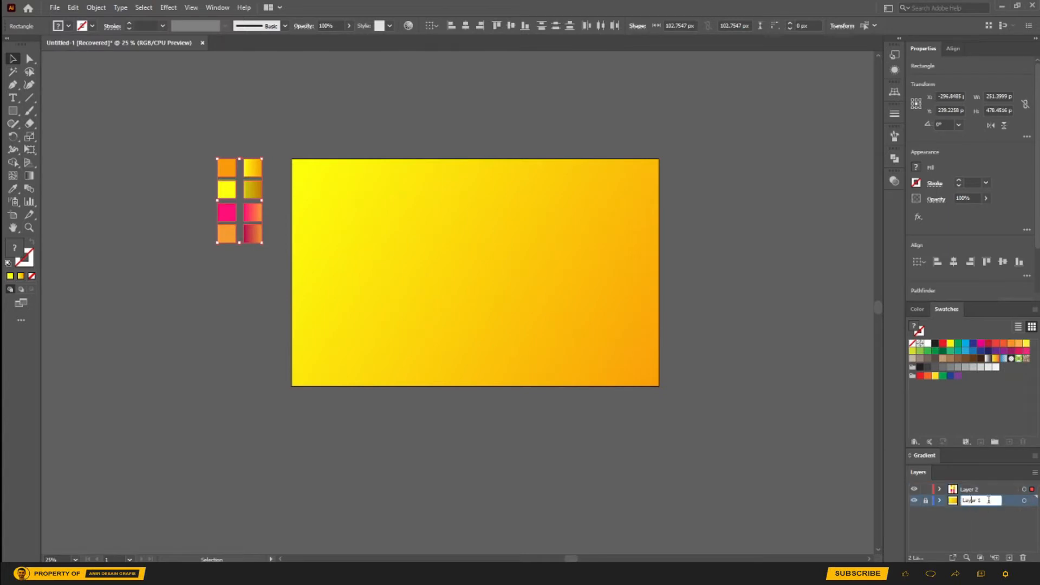
type("Background")
key("Return")
Rename the layer holding the palette squares to Text Effect.
left_click(973, 490)
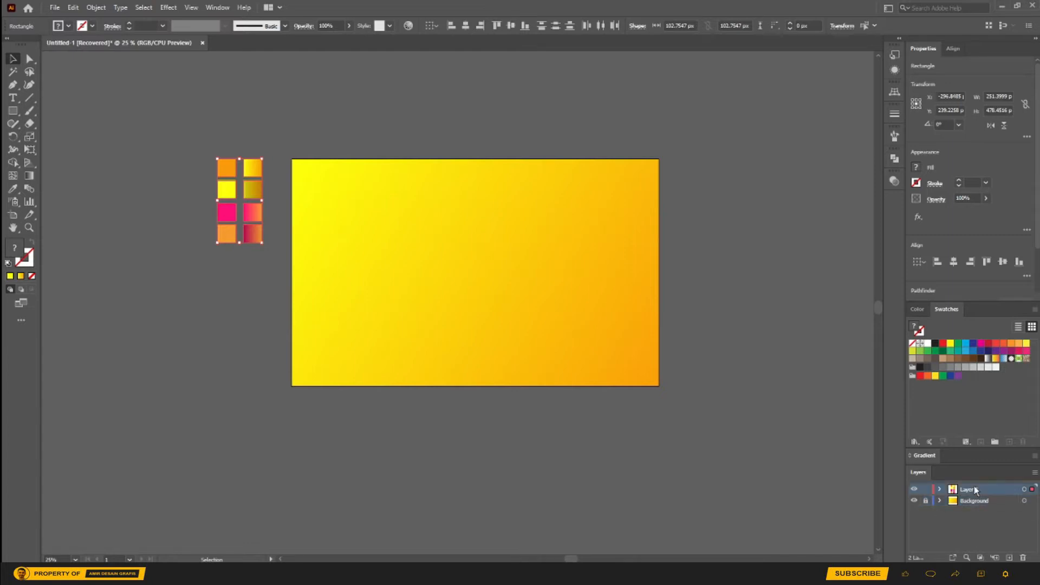
type("C")
key("Return")
left_click(714, 423)
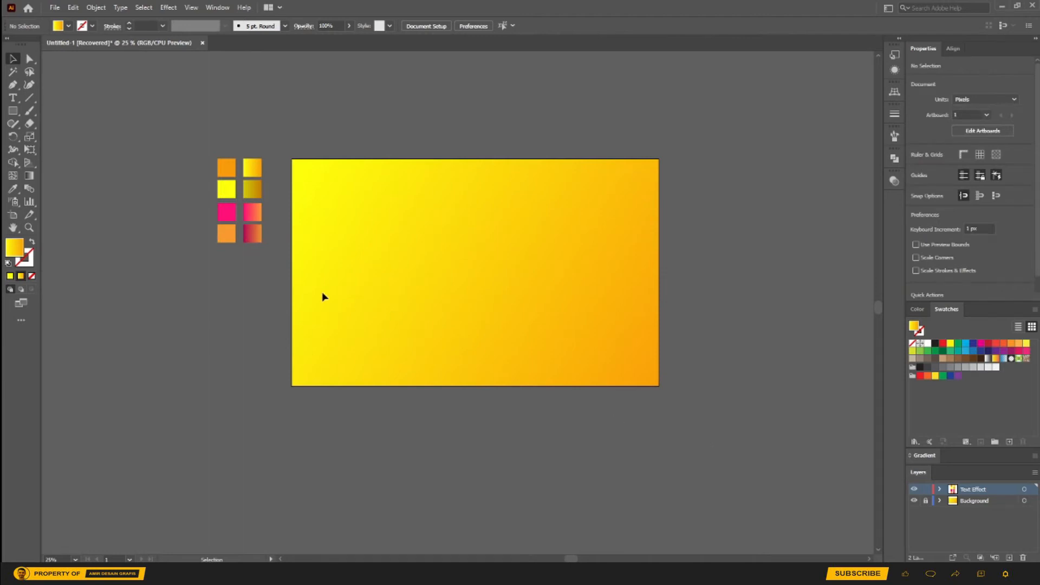
Add the text IMPERIAL above the artboard at a font size of 200 pt.
left_click(13, 98)
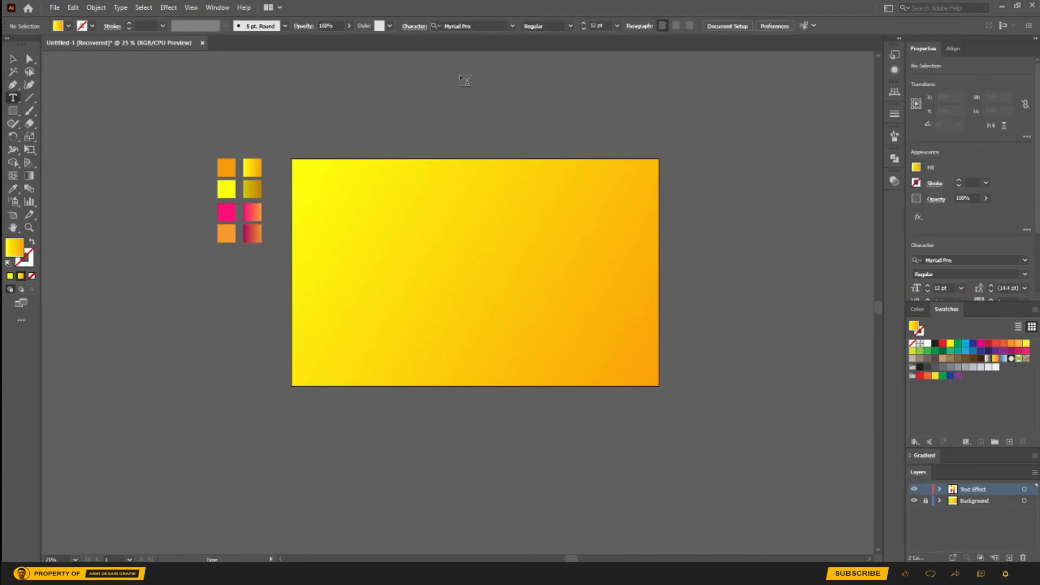
left_click(601, 25)
key("BackSpace")
type("200")
key("Return")
left_click(448, 123)
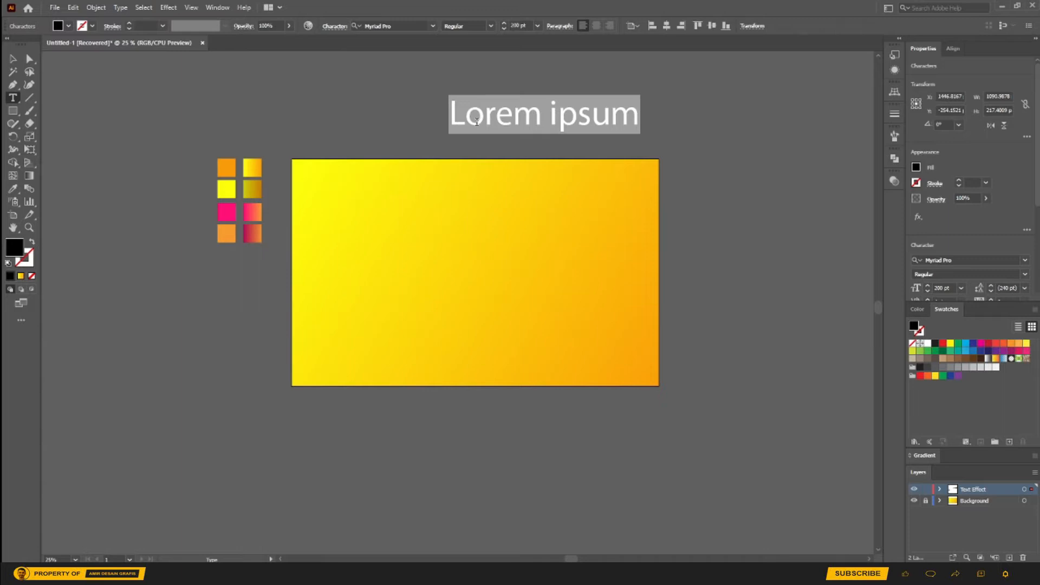
type("IMPERIAL")
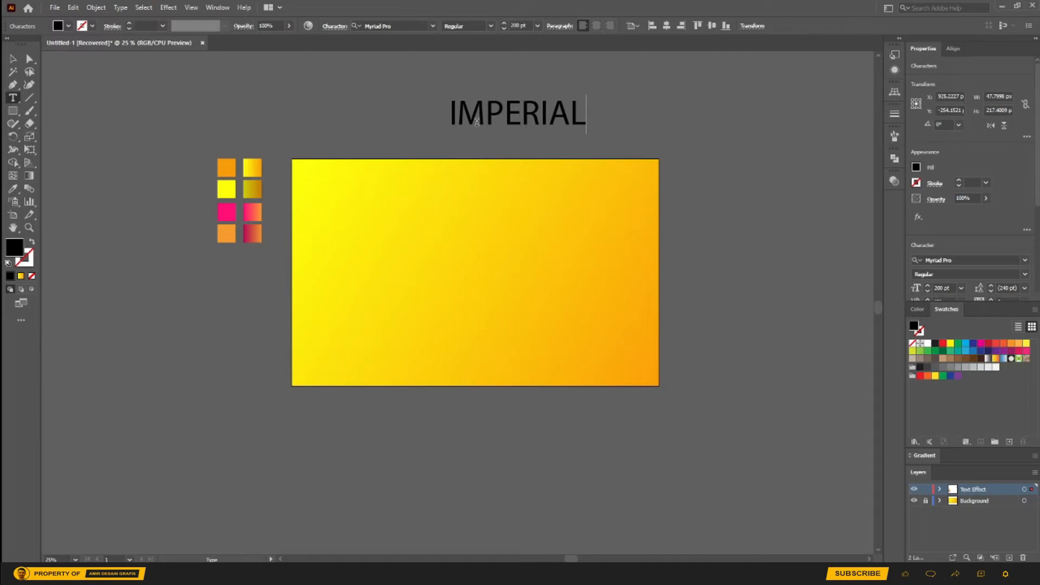
left_click(13, 58)
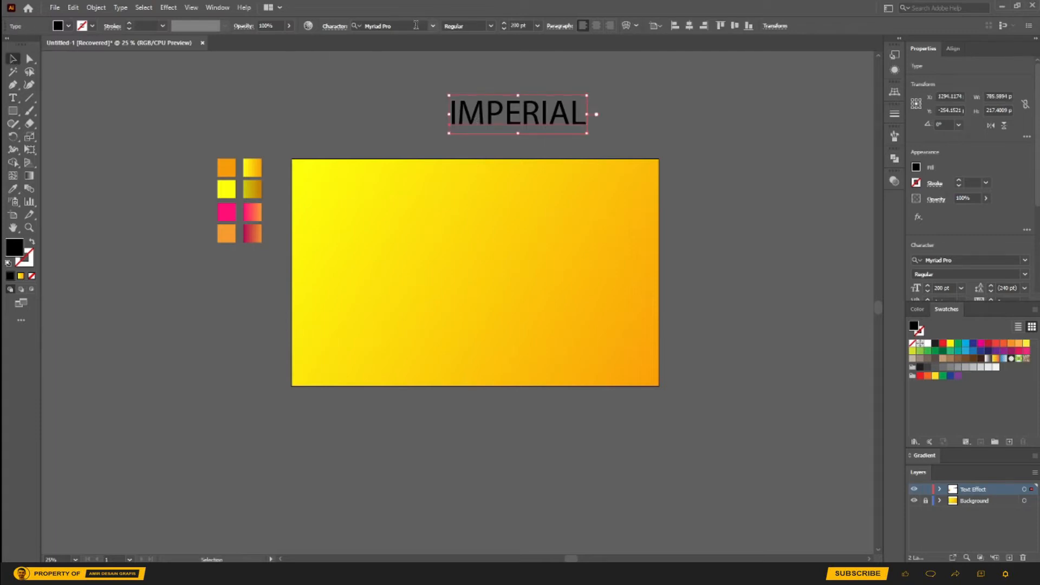
Set the IMPERIAL text in Boldejack Regular and place it on the artboard enlarged to about 395 pt.
left_click(433, 26)
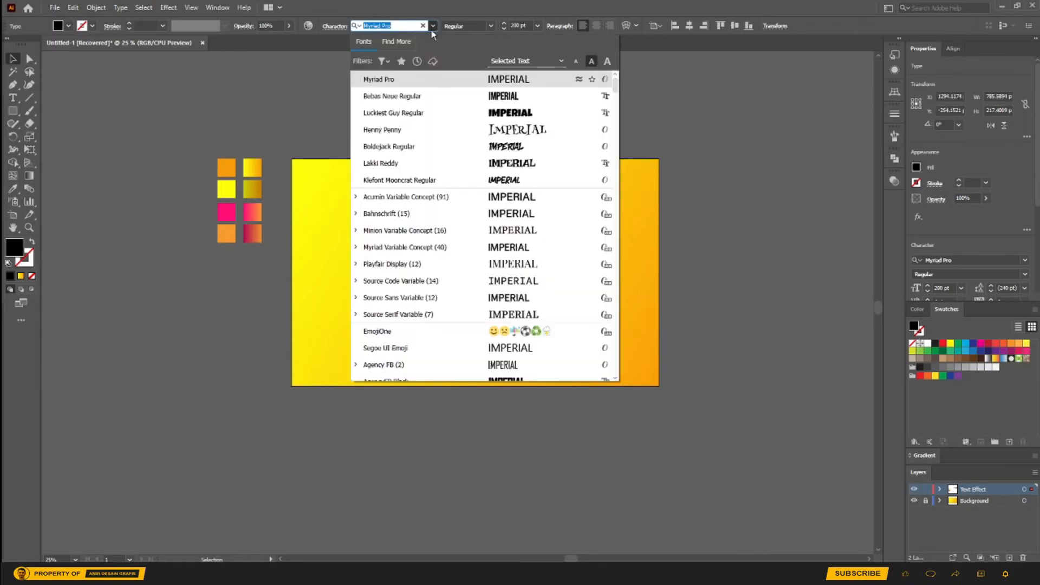
left_click(389, 147)
left_click_drag(567, 142, 684, 181)
left_click_drag(642, 136, 575, 279)
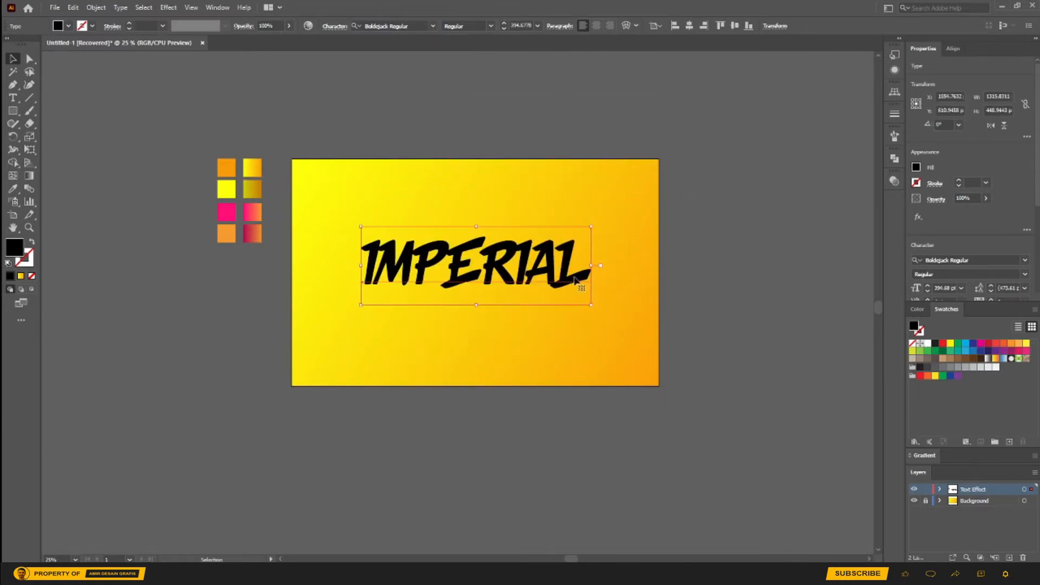
Widen the letter spacing of the IMPERIAL text by three increments.
key("alt+Right")
key("alt+Right")
key("alt+Right")
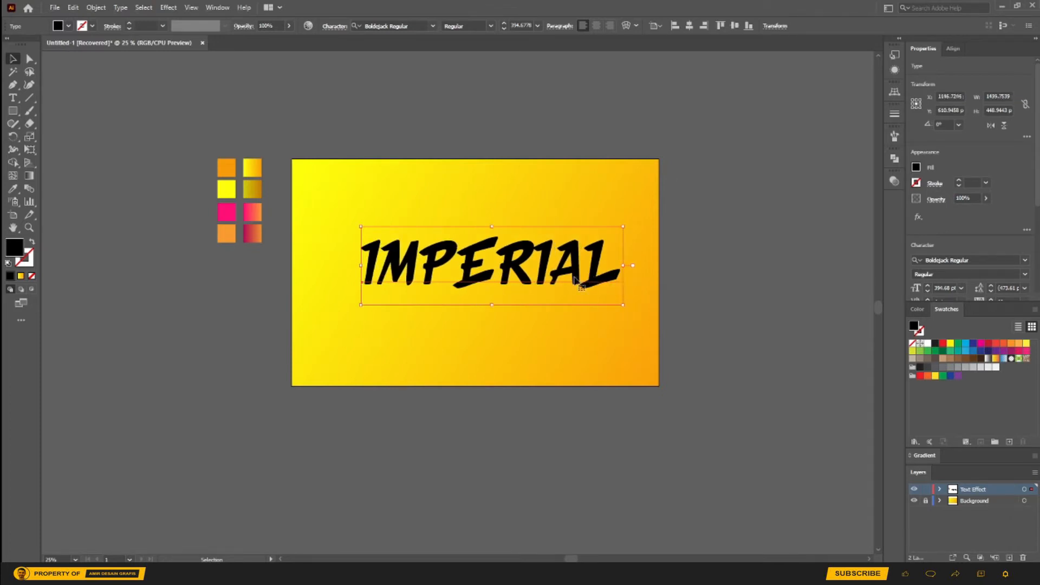
Center the IMPERIAL text horizontally on the artboard and shrink it to about 373 pt, slightly above the middle.
left_click(689, 25)
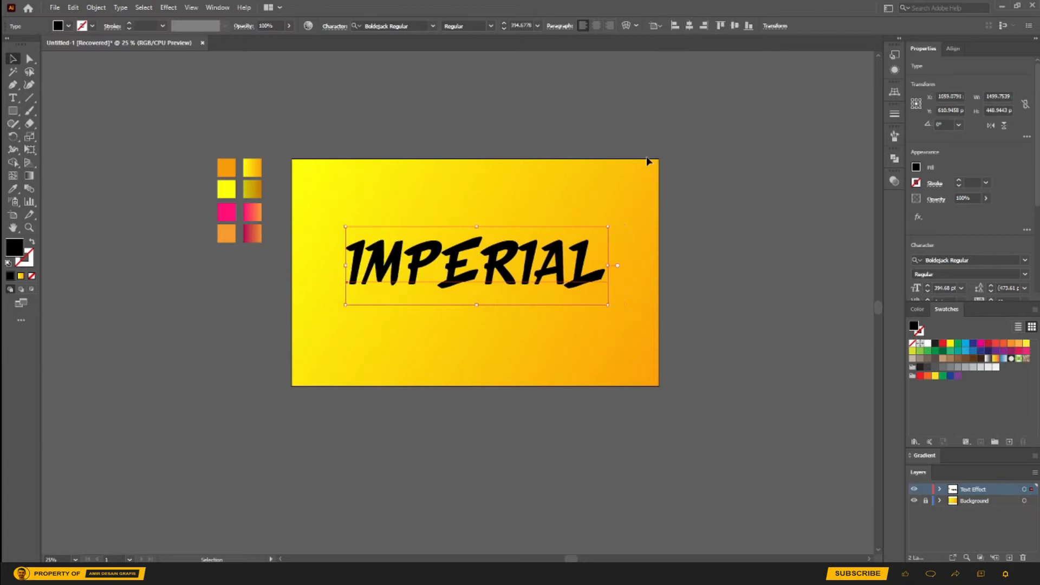
left_click_drag(609, 228, 577, 236)
left_click(739, 224)
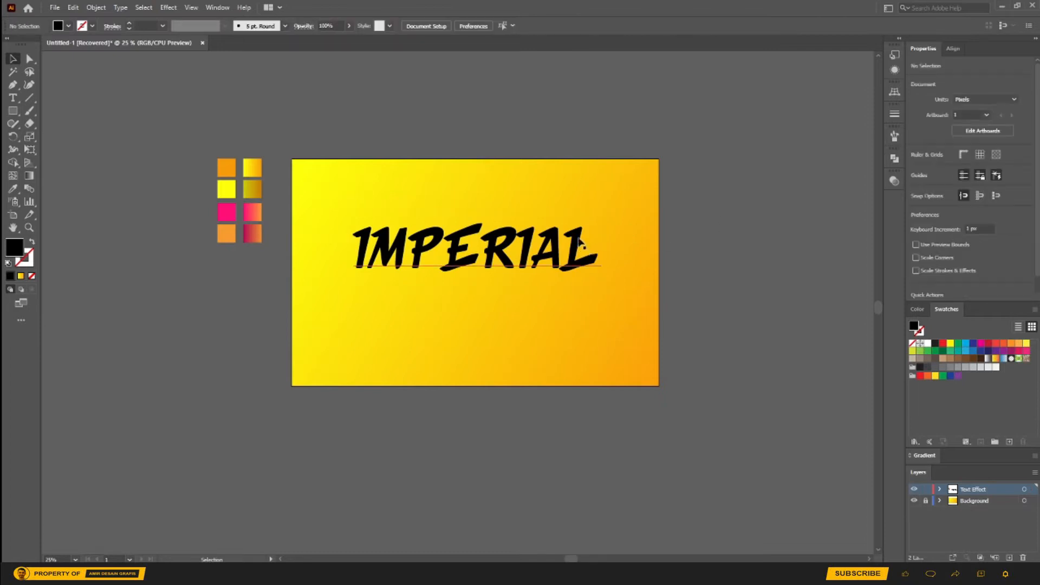
Add a new fill to the IMPERIAL text and give it the yellow-to-orange gradient sampled from the swatch squares beside the artboard.
left_click(581, 241)
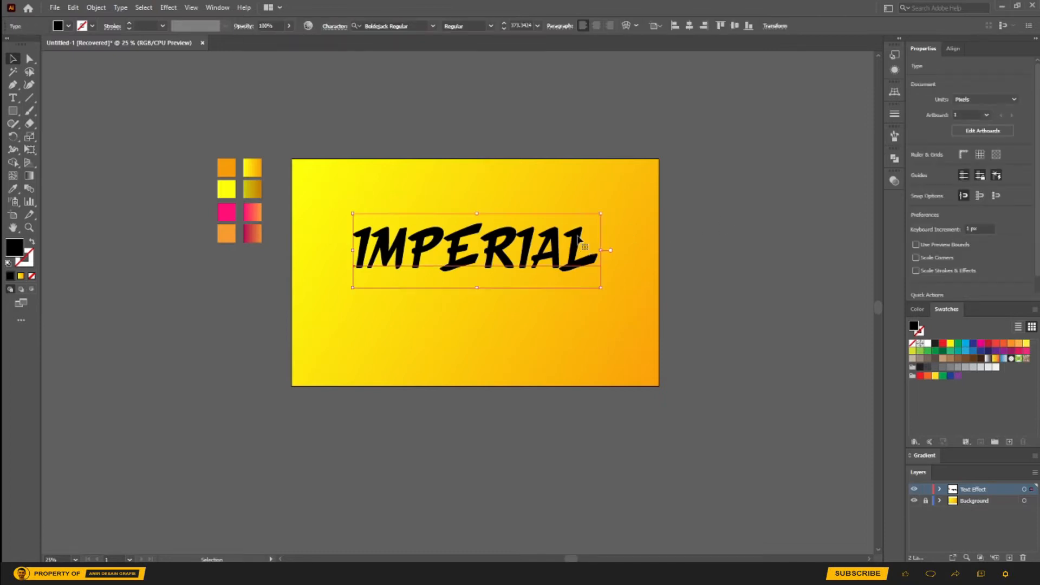
left_click(894, 70)
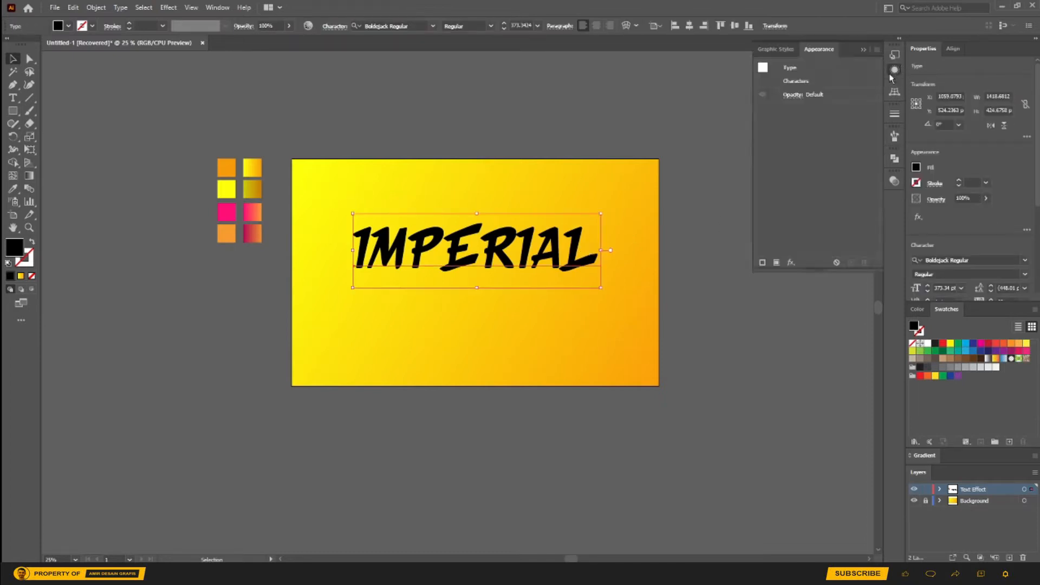
left_click(776, 263)
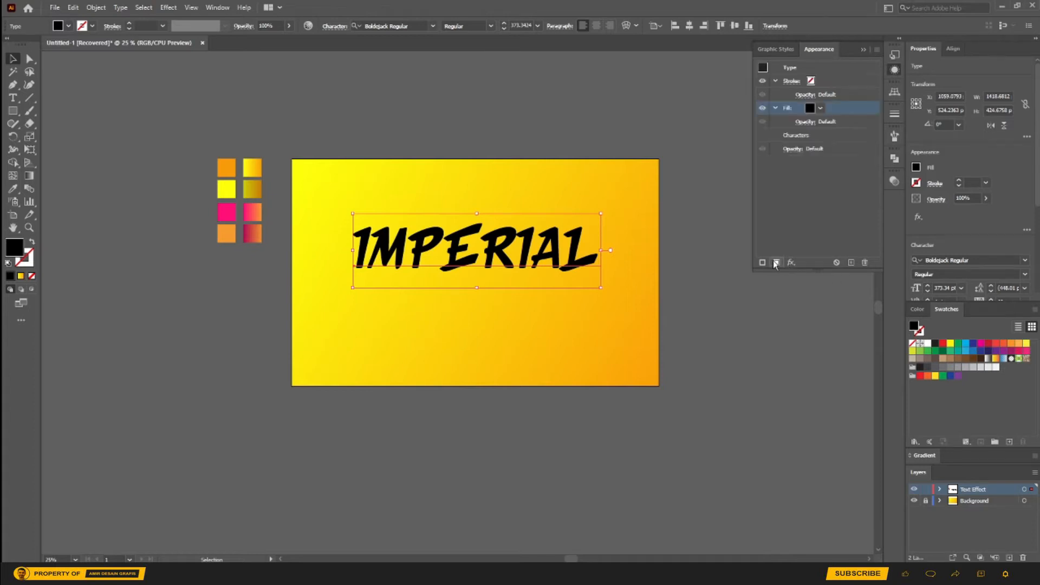
left_click(818, 109)
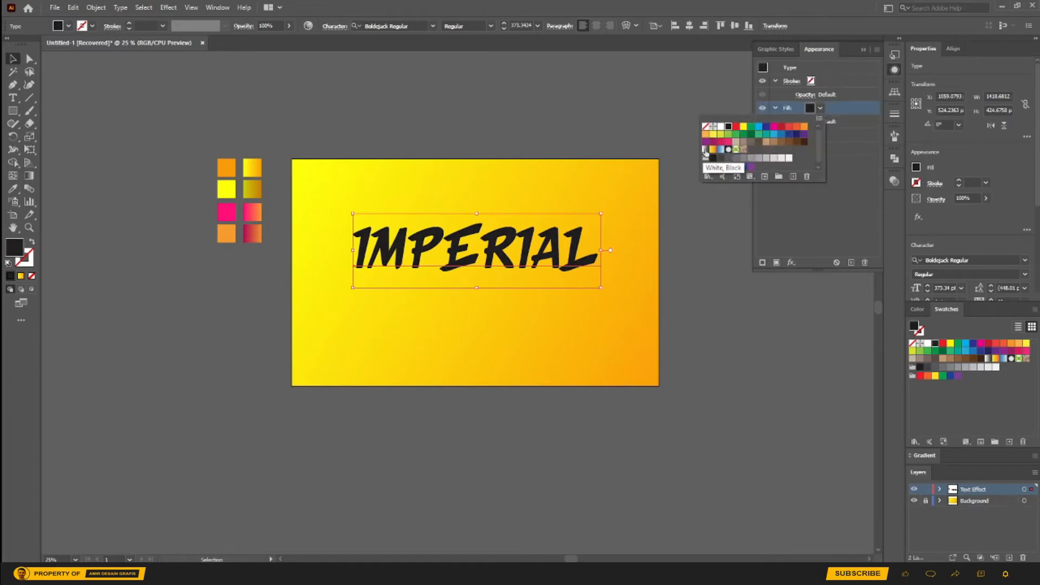
left_click(705, 151)
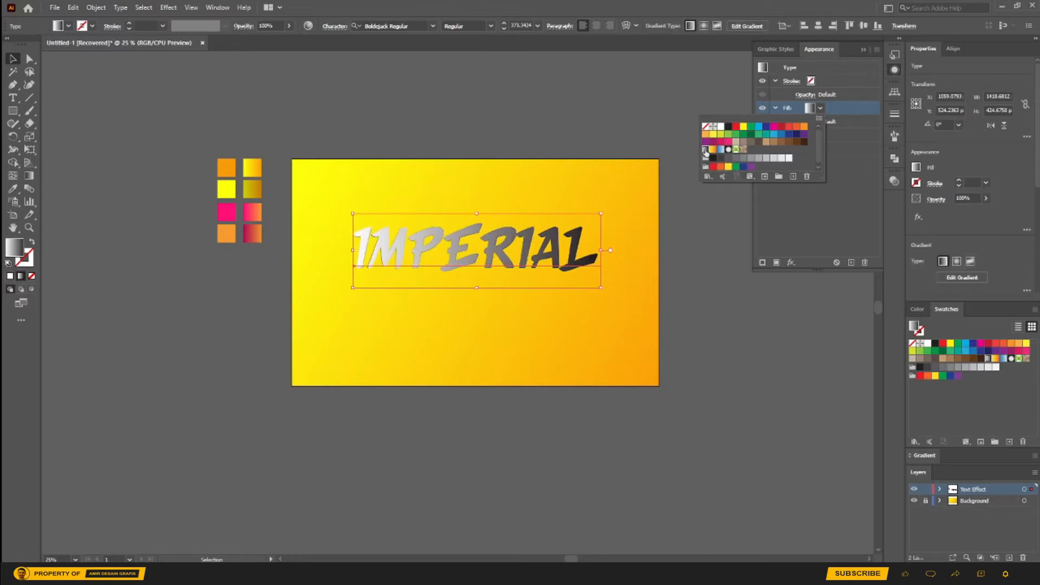
left_click(34, 175)
left_click(18, 188)
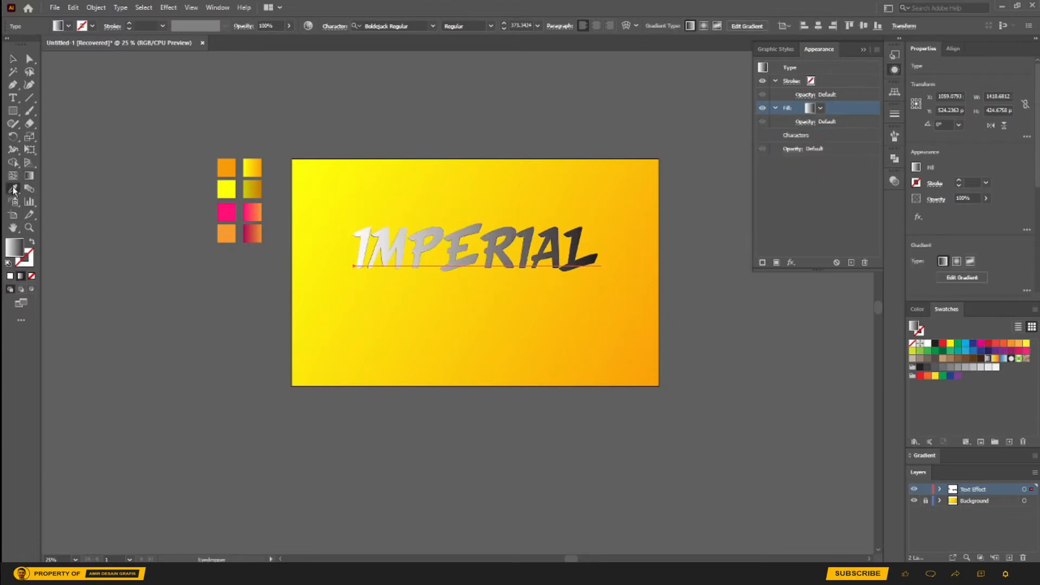
left_click(250, 168)
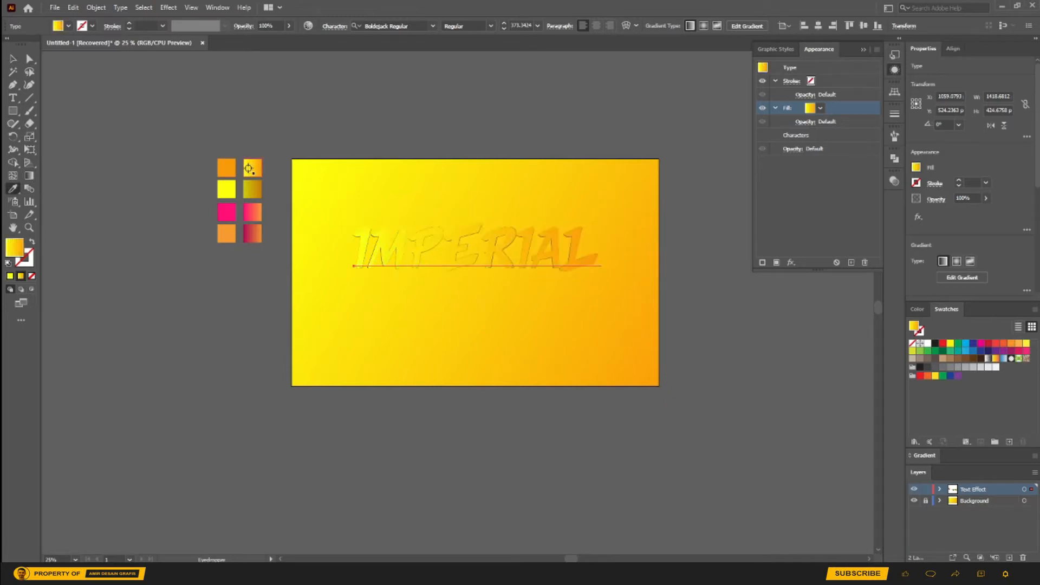
Set the angle of the IMPERIAL text's gradient fill to 90°.
left_click(925, 455)
left_click(958, 467)
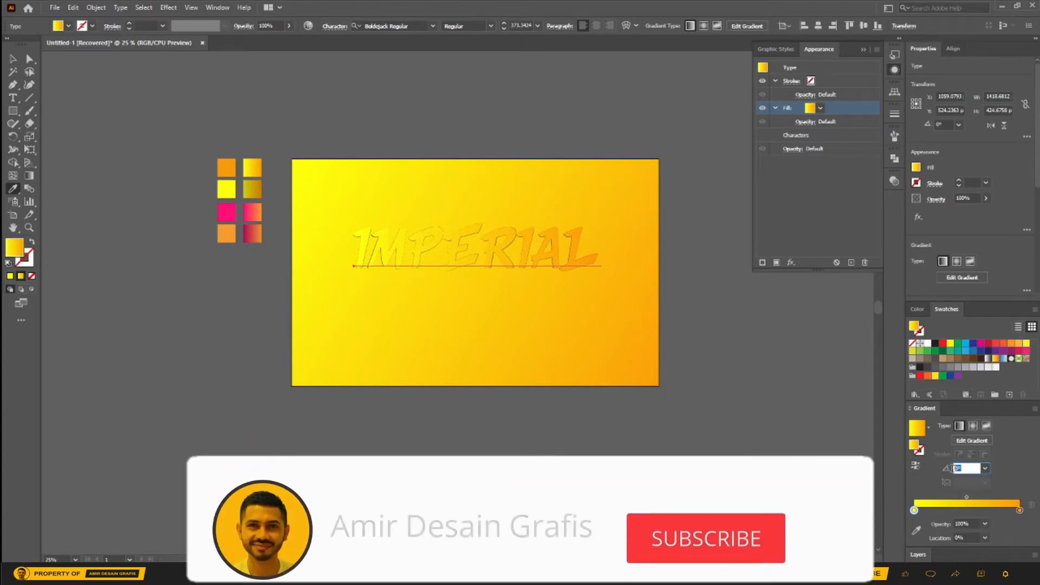
type("9")
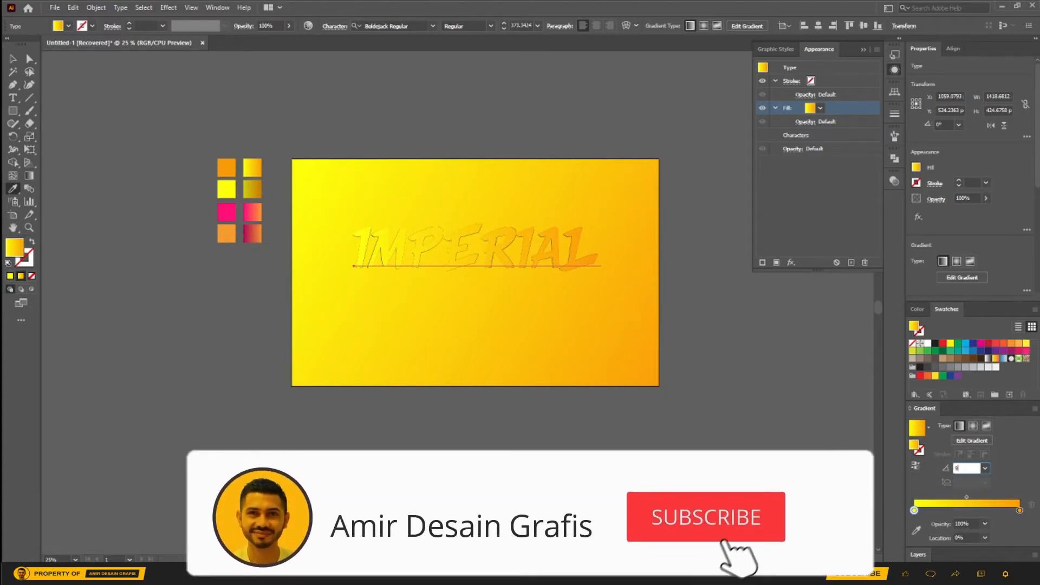
type("0")
key("Return")
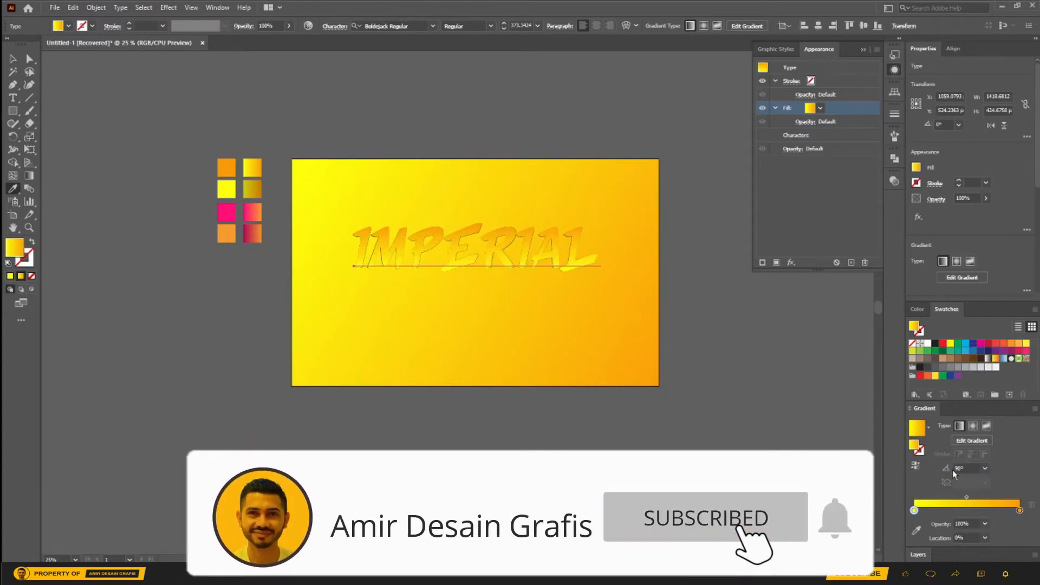
Move both color stops of the text's gradient inward to the letter height and reverse the gradient so yellow is on top.
left_click(30, 176)
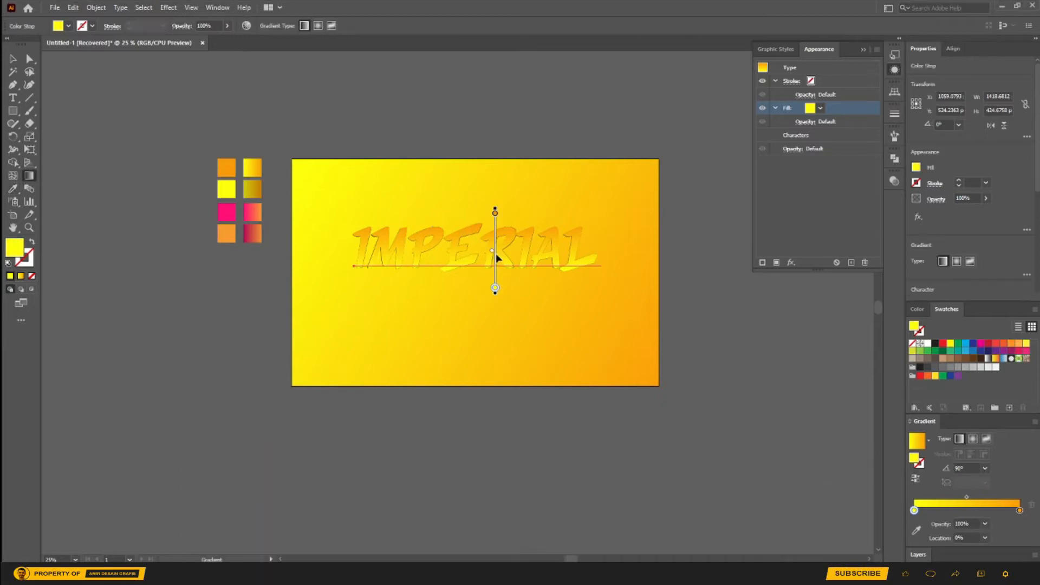
left_click_drag(495, 213, 495, 223)
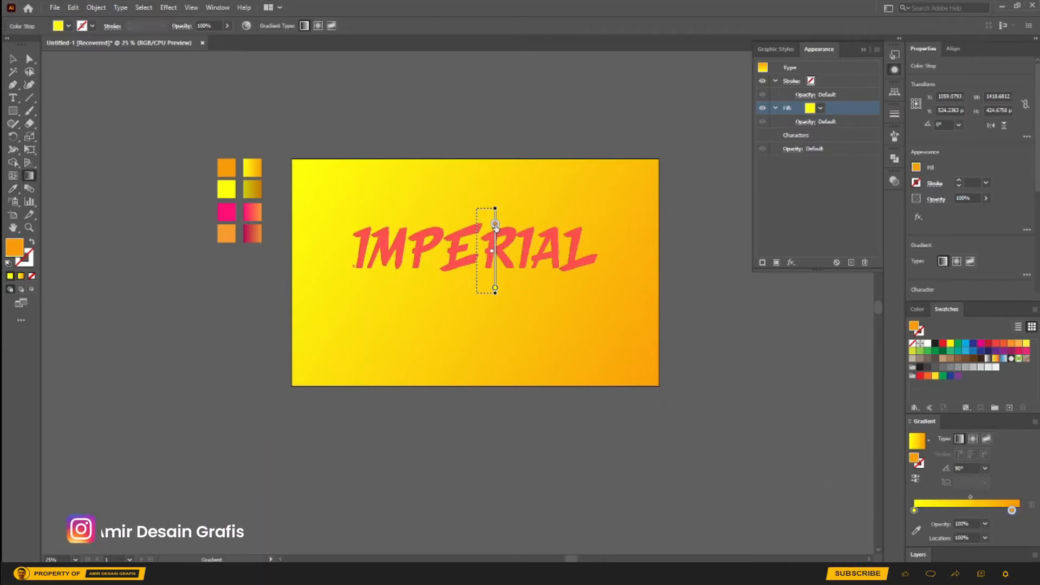
left_click_drag(495, 288, 495, 266)
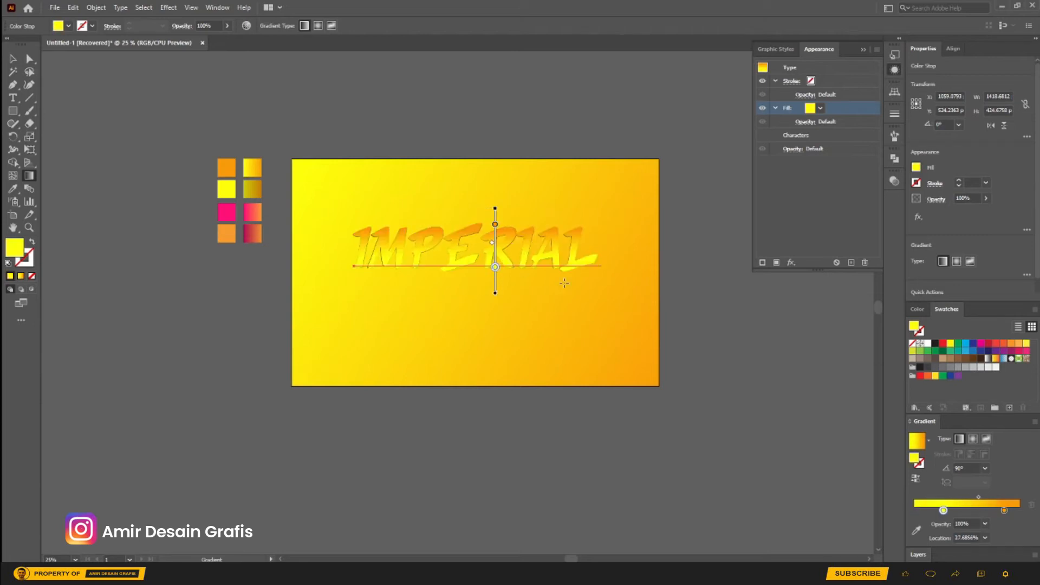
left_click(915, 479)
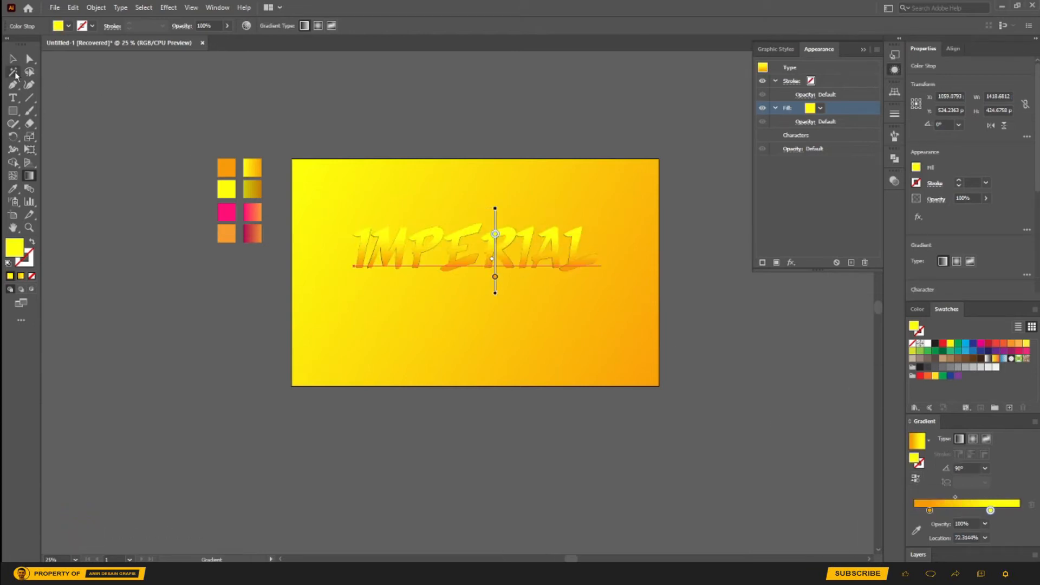
left_click(15, 60)
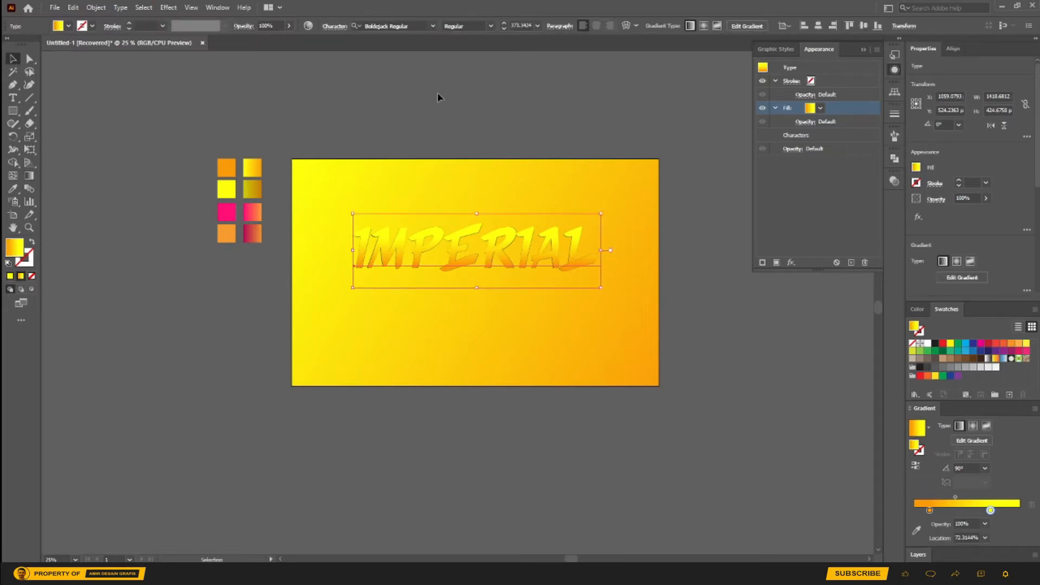
left_click(519, 102)
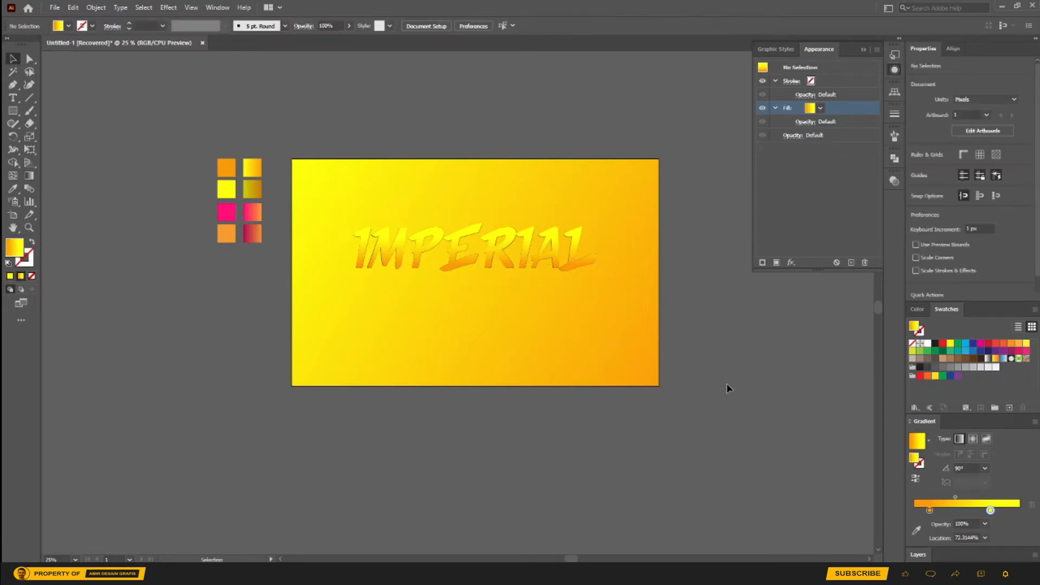
Duplicate the text's gradient fill and recolor the lower copy with the darker olive-to-brown gradient sampled from the swatch squares.
left_click(565, 259)
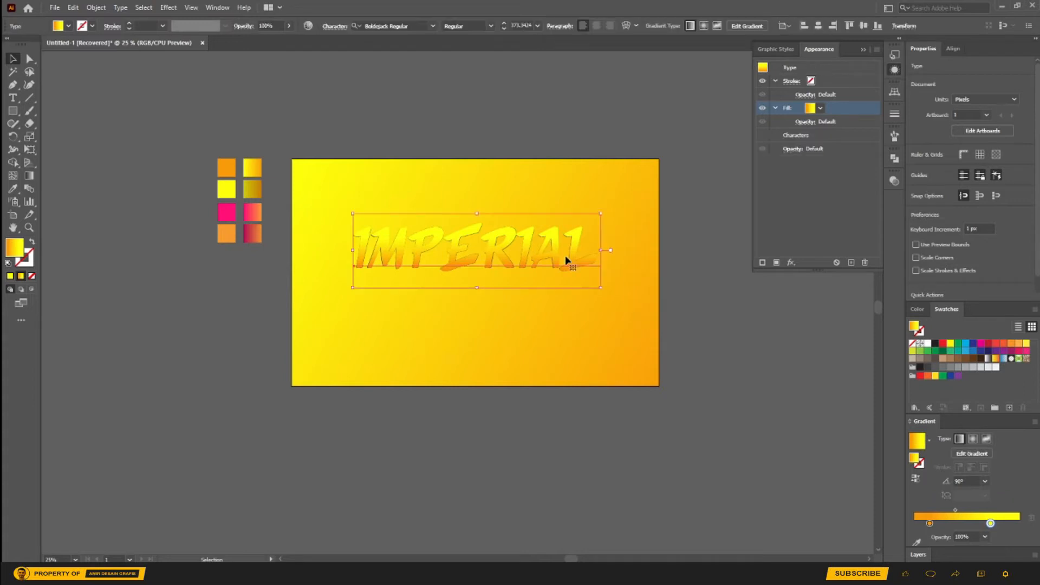
left_click(851, 263)
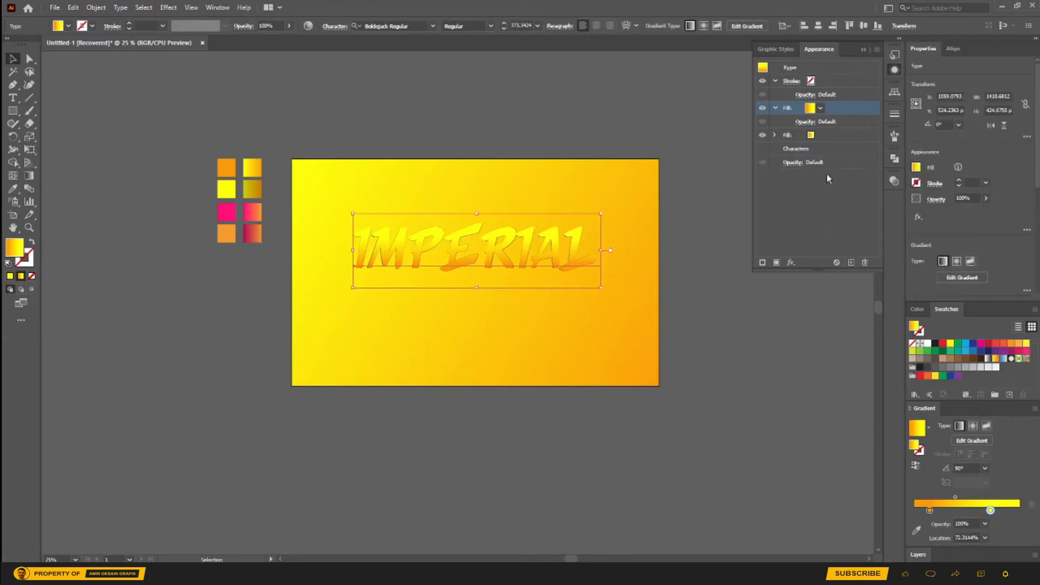
left_click(838, 135)
left_click(12, 189)
left_click(250, 189)
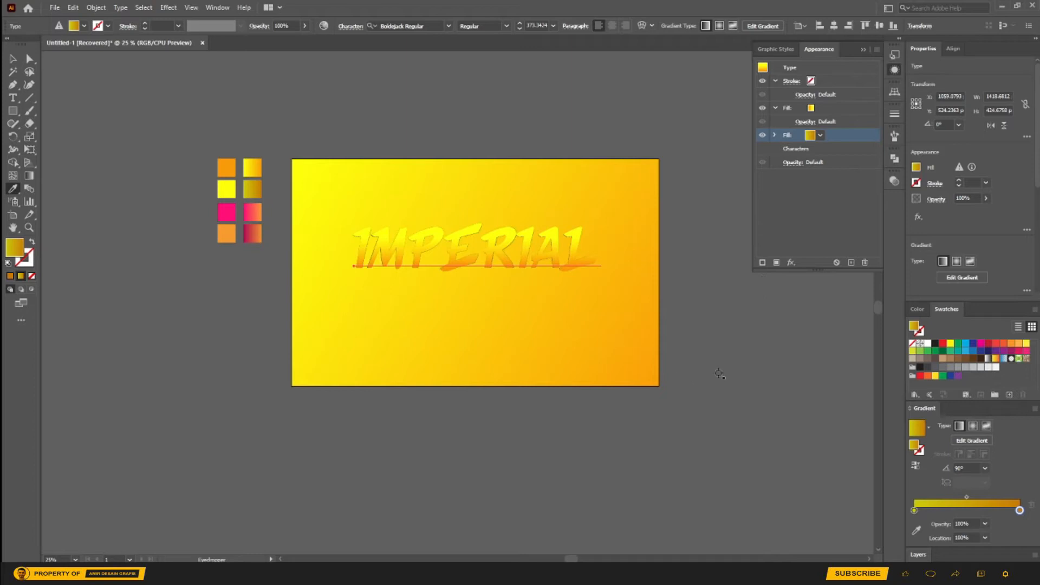
Apply an Offset Path effect of 2 px with round joins to the lower fill and reverse its gradient.
left_click(794, 264)
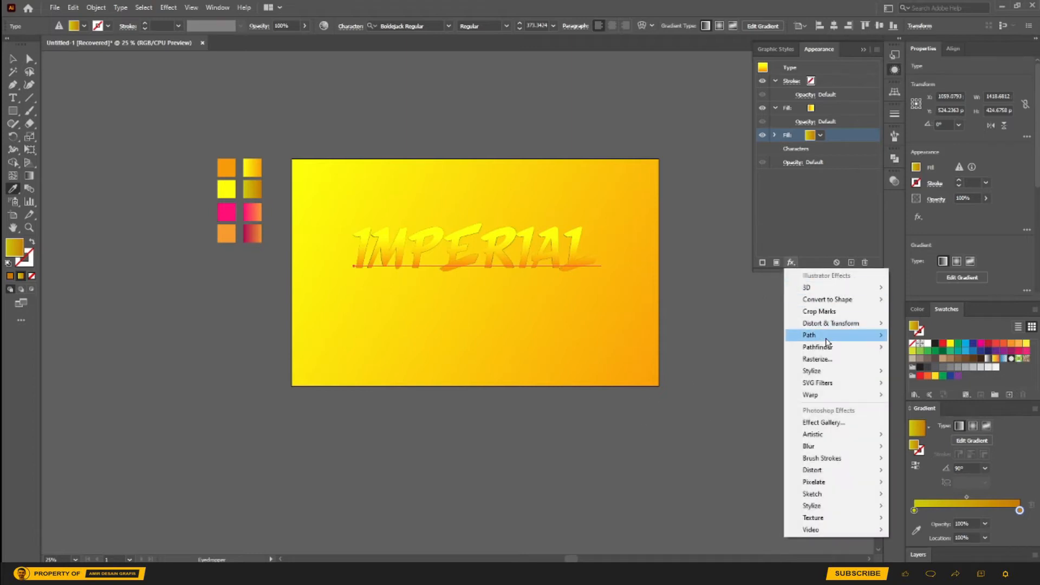
left_click(905, 336)
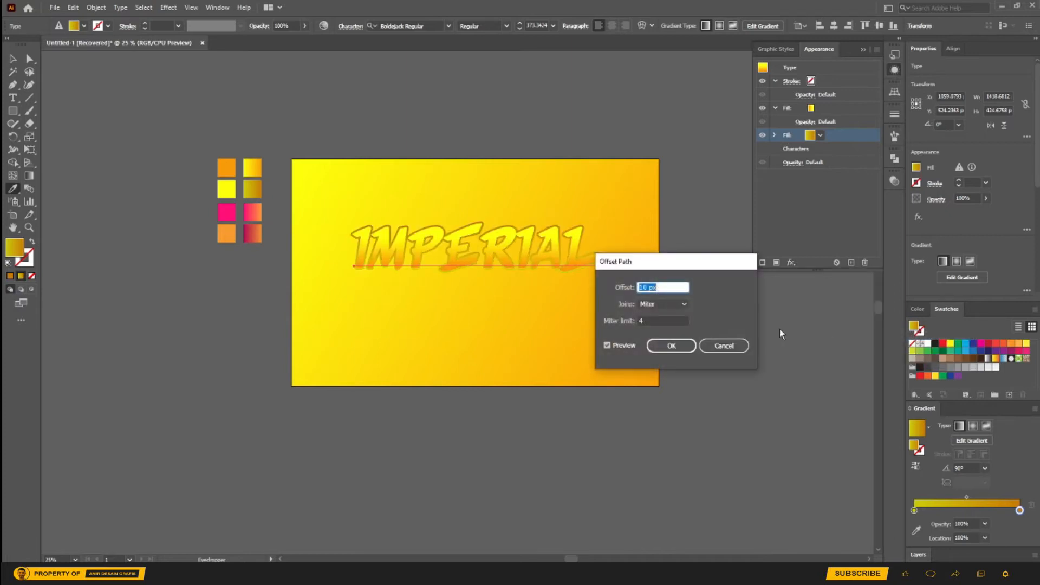
key("Down")
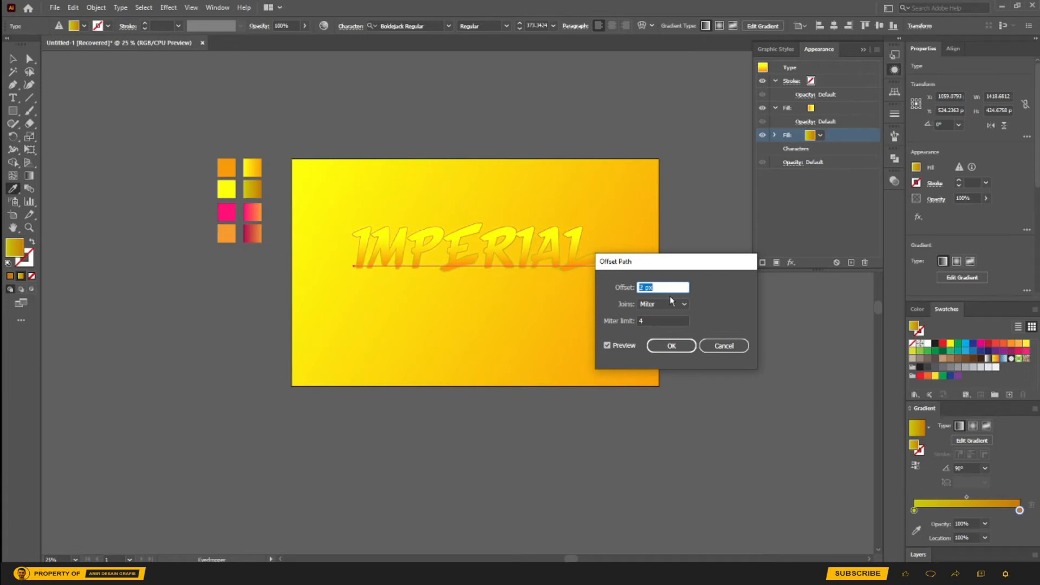
left_click(681, 302)
left_click(666, 326)
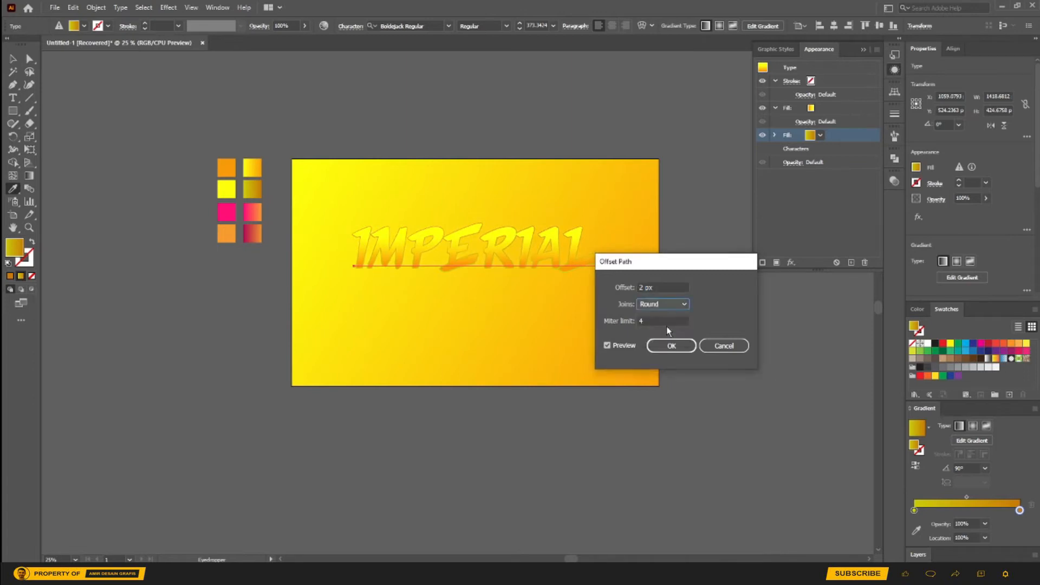
left_click(670, 345)
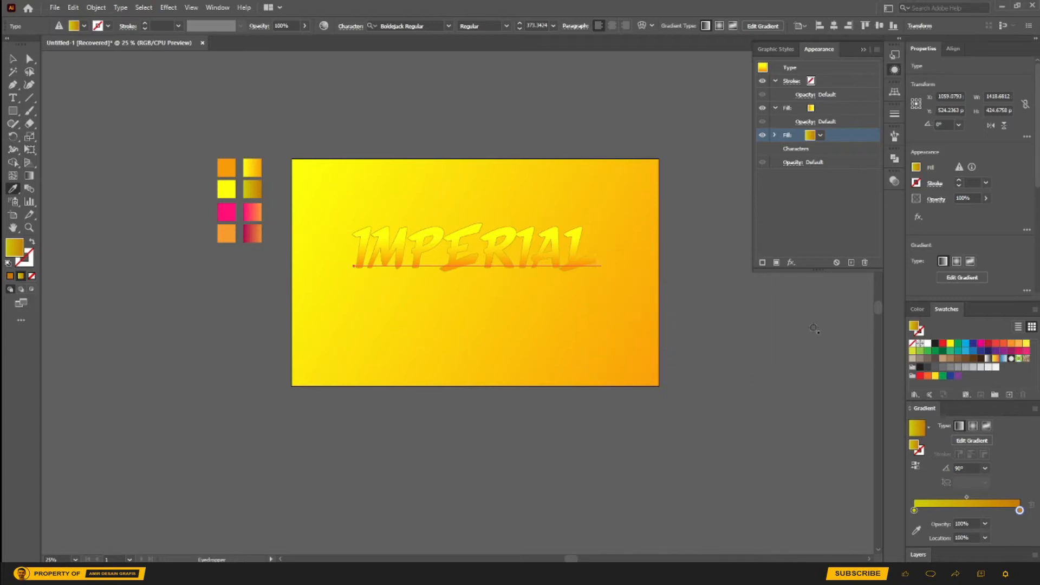
left_click(916, 467)
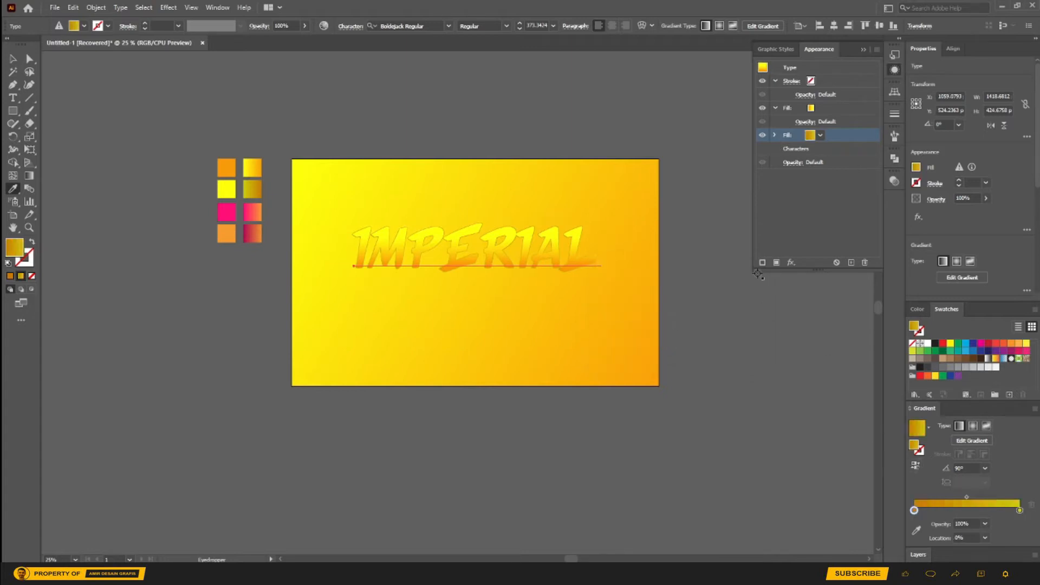
Add a Transform effect to the lower fill that moves it 1 px horizontally and 1 px vertically.
left_click(791, 262)
mouse_move(843, 324)
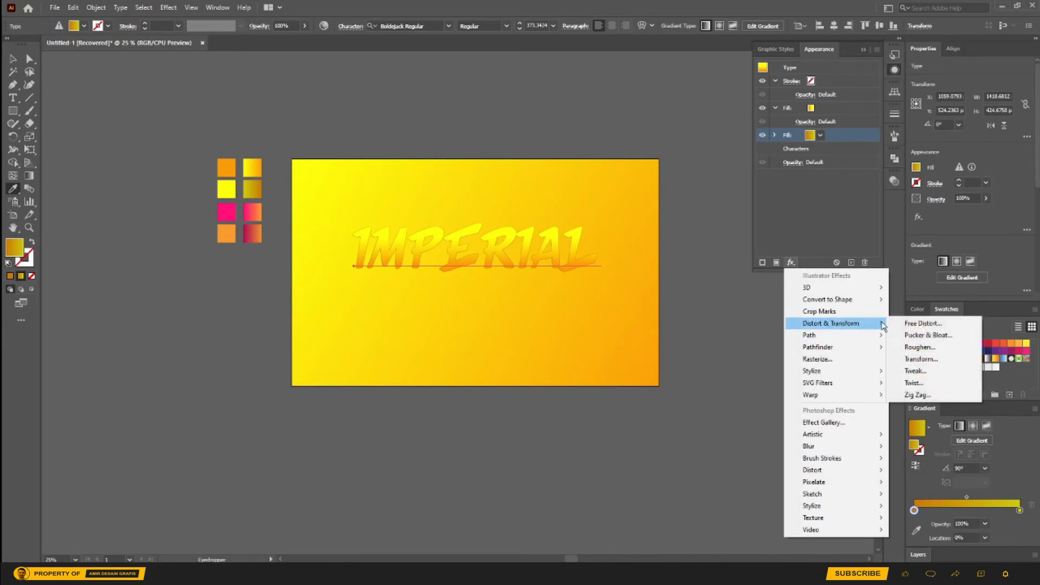
left_click(868, 360)
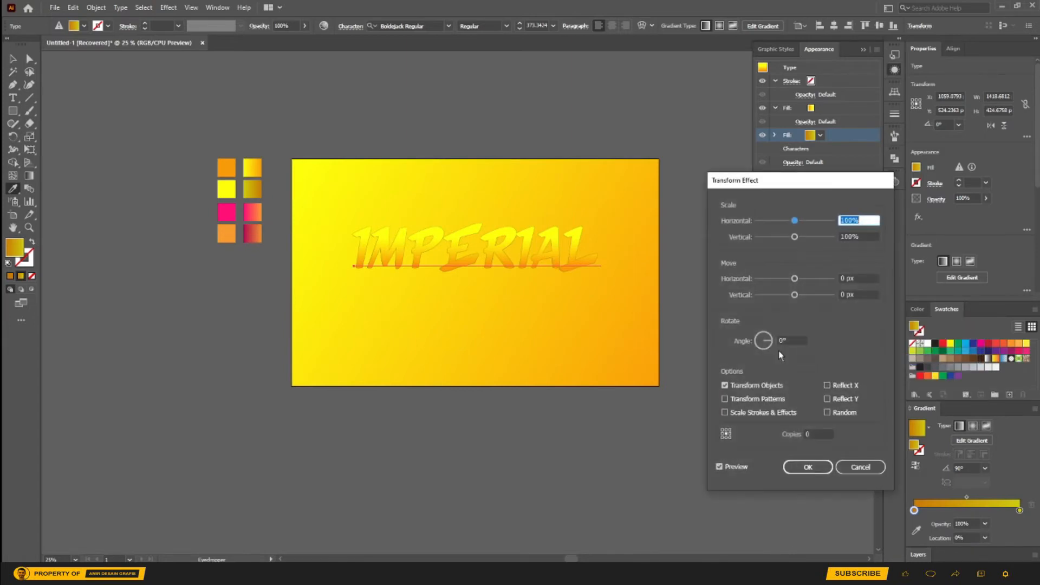
left_click(854, 279)
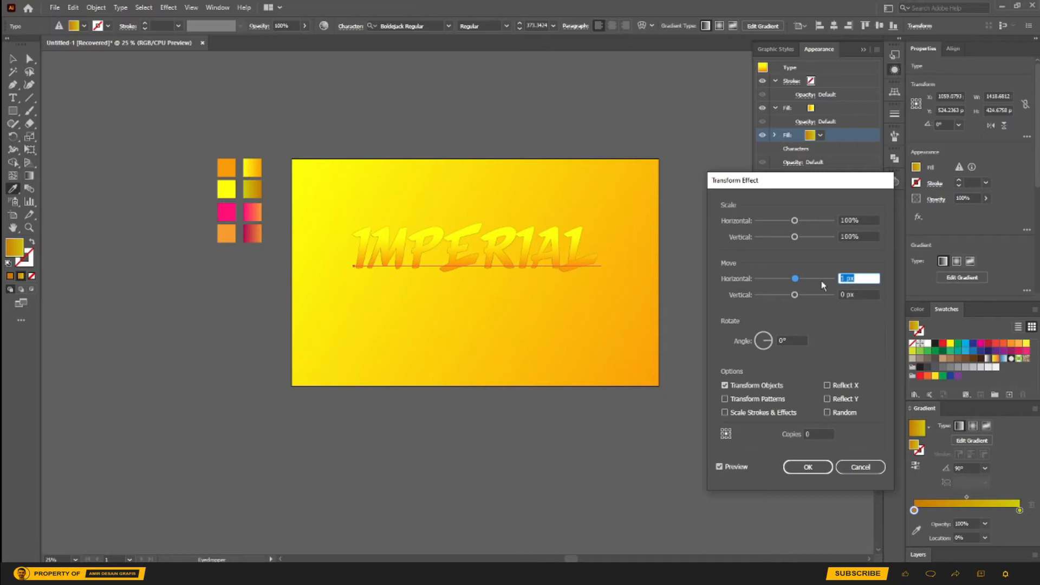
key("Tab")
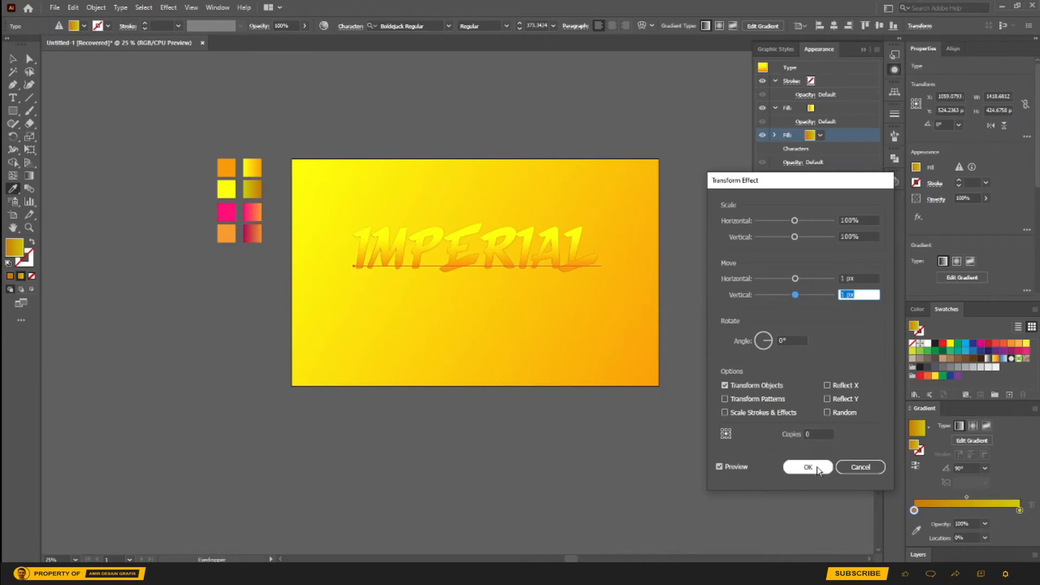
key("shift+Tab")
key("Tab")
left_click(807, 467)
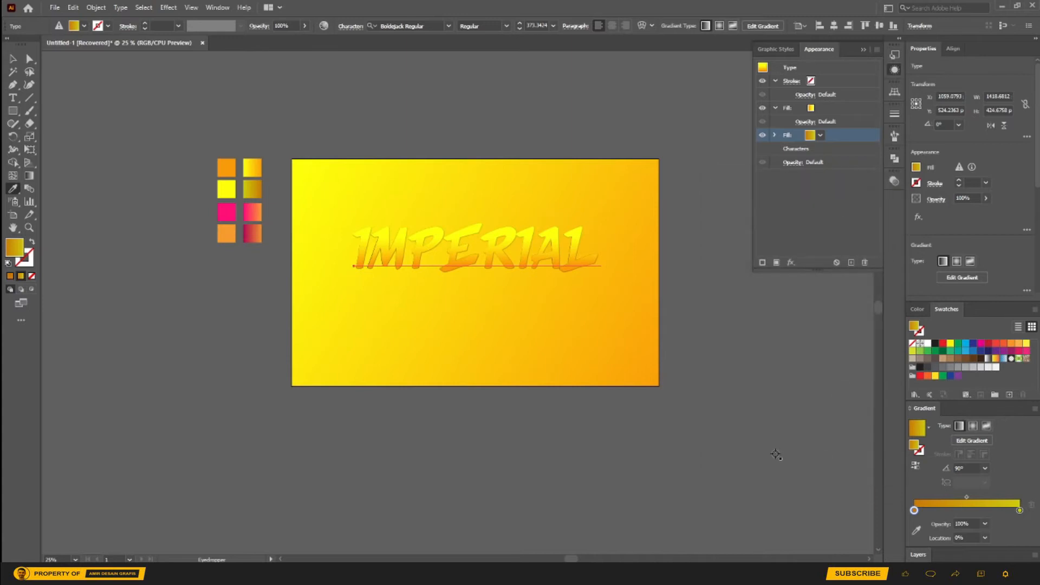
left_click(744, 416)
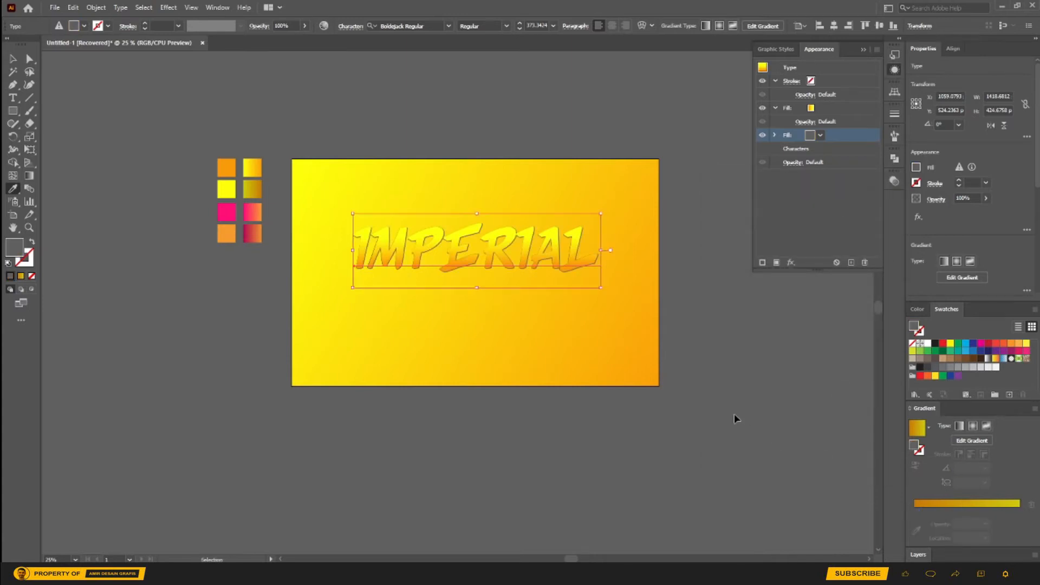
key("ctrl+z")
key("v")
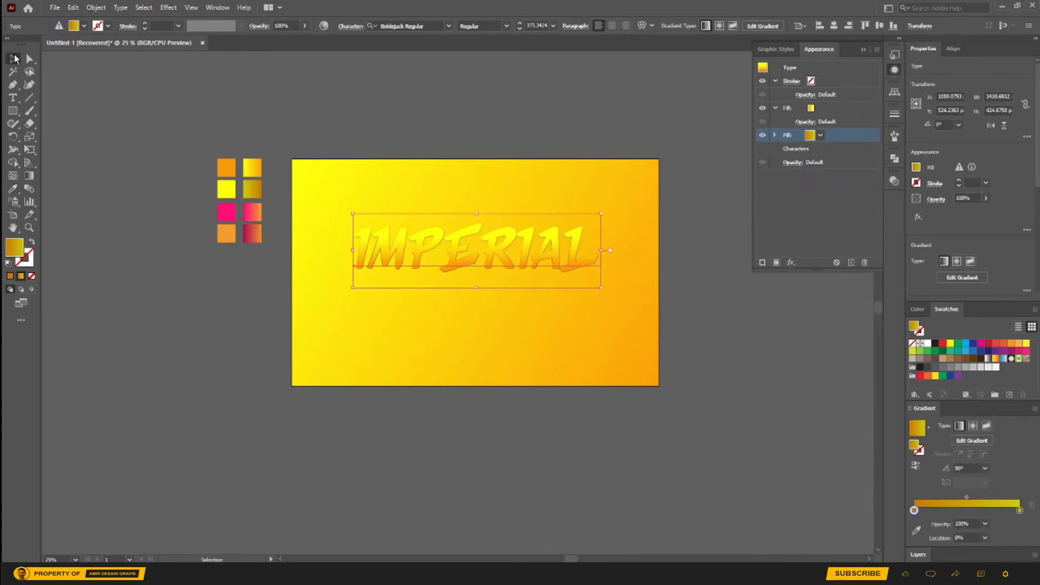
left_click(307, 114)
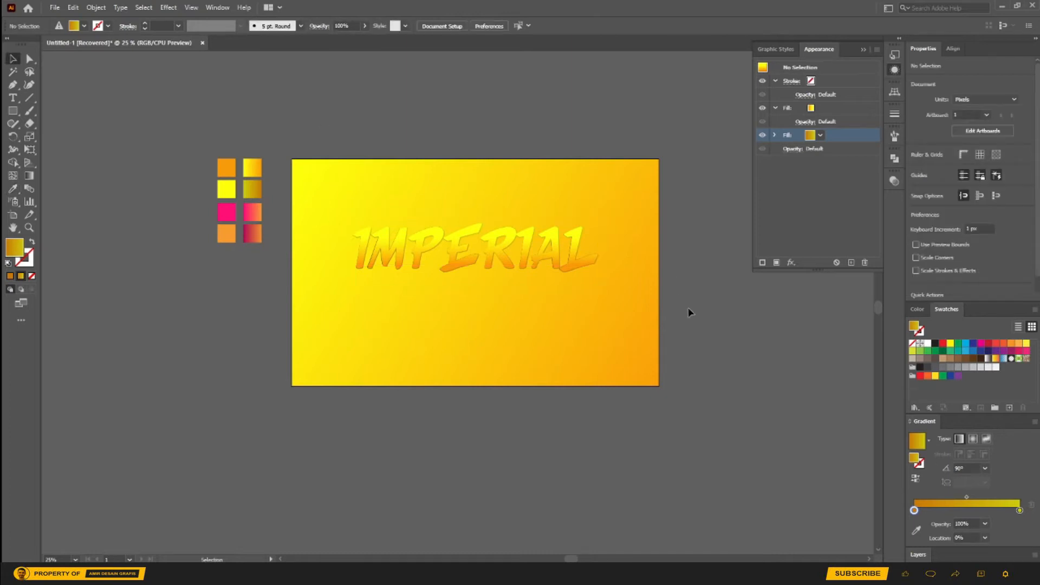
Duplicate the IMPERIAL text's yellow-to-orange gradient fill and move the copy beneath the olive-to-brown fill.
left_click(594, 262)
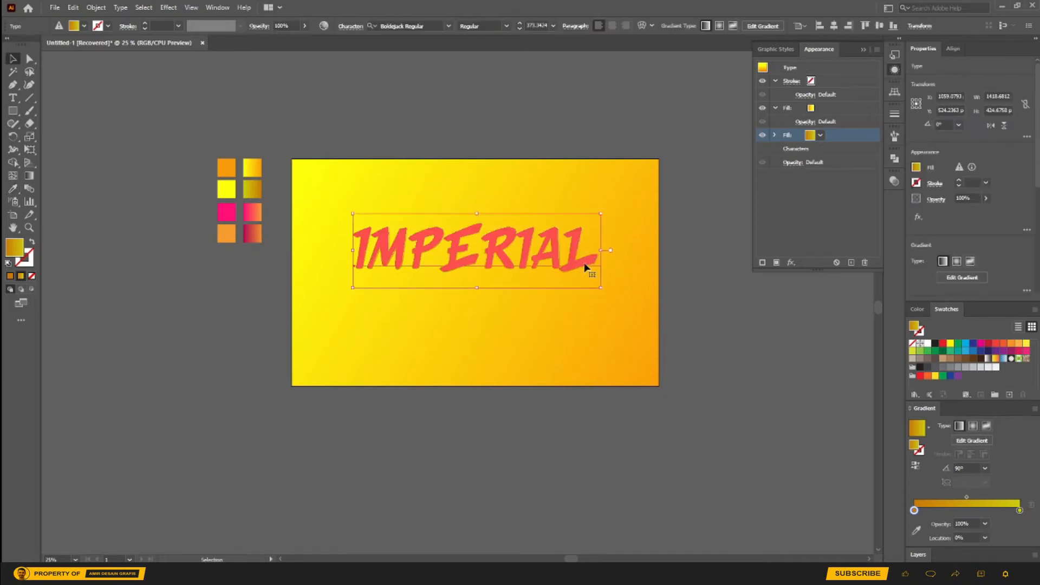
left_click(845, 109)
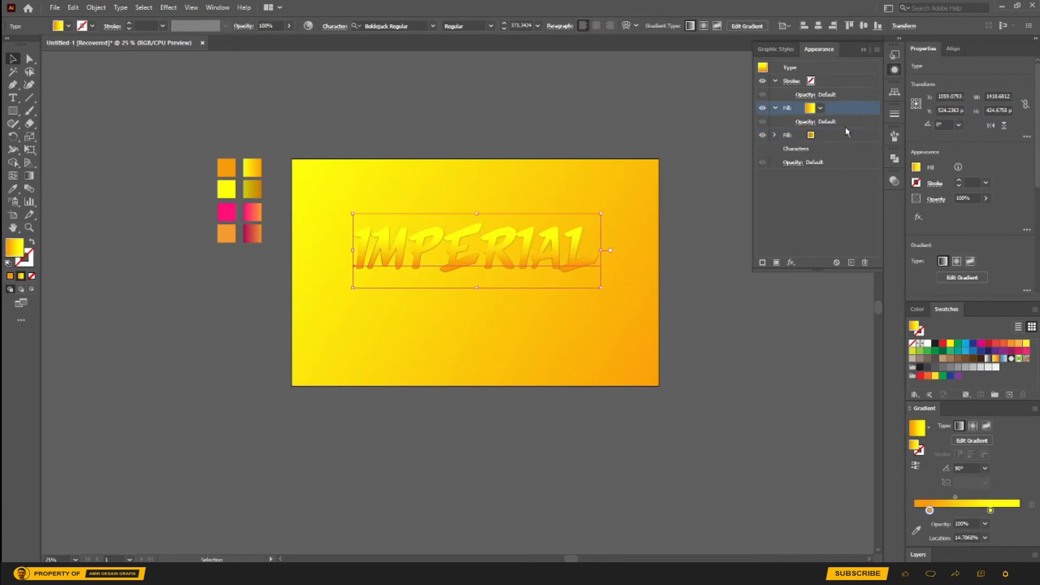
left_click(851, 263)
left_click(846, 134)
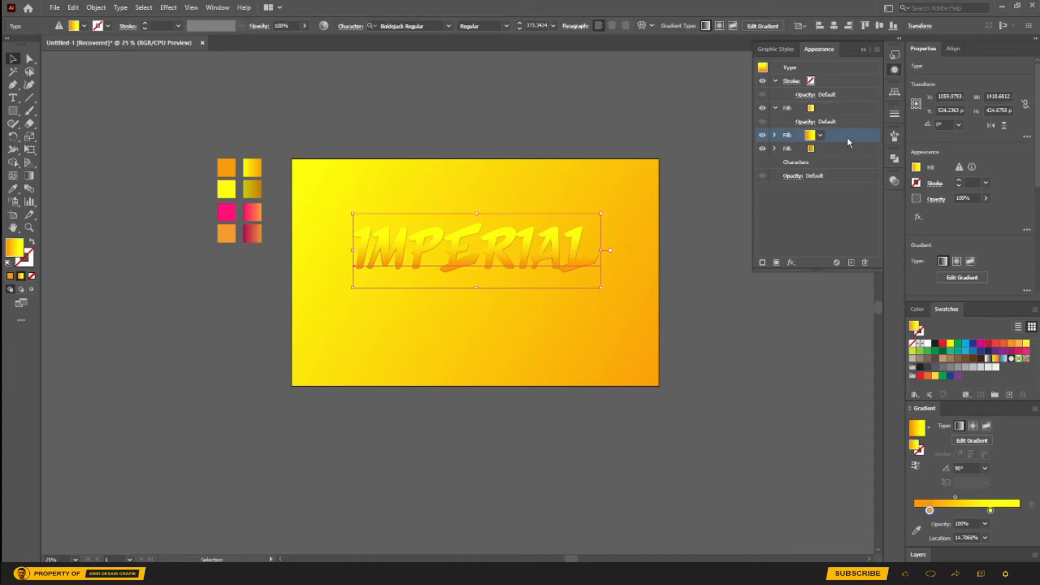
mouse_move(847, 144)
left_mouse_down()
mouse_move(845, 164)
mouse_move(845, 156)
left_mouse_up()
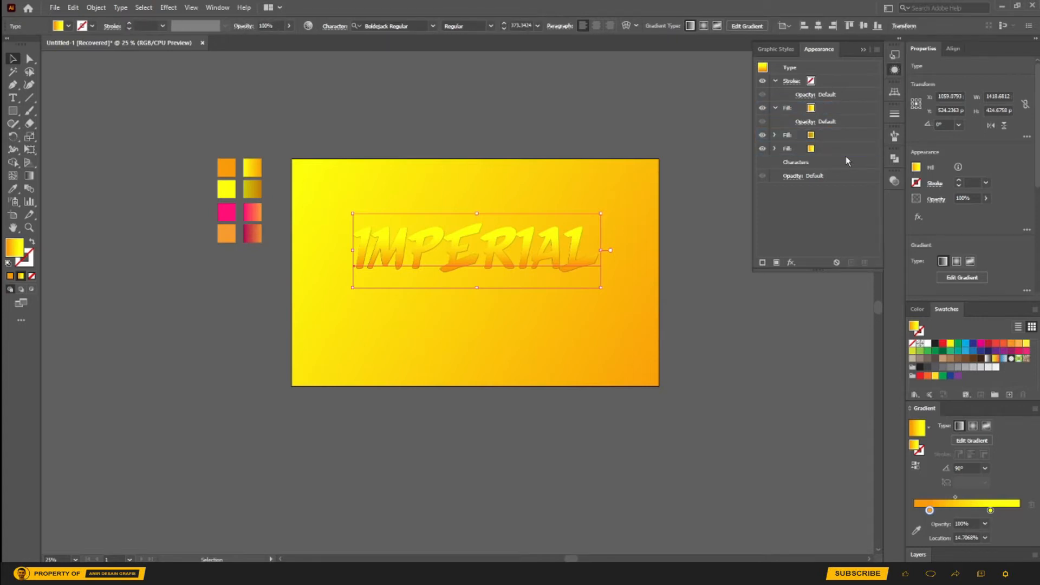
Apply an Offset Path effect of 10 px with round joins to the text's bottom fill.
left_click(846, 147)
left_click(791, 262)
mouse_move(831, 336)
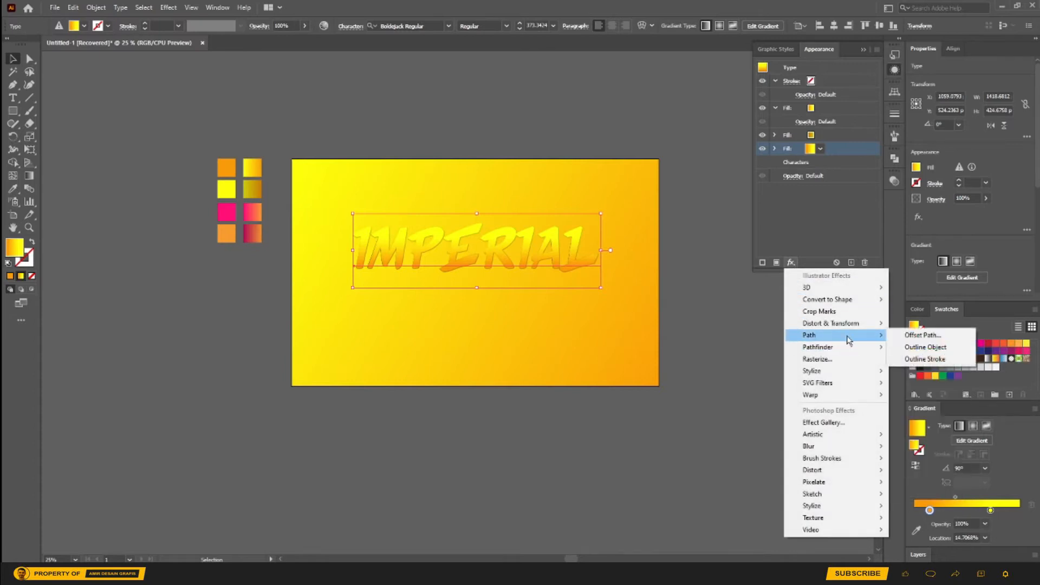
left_click(921, 334)
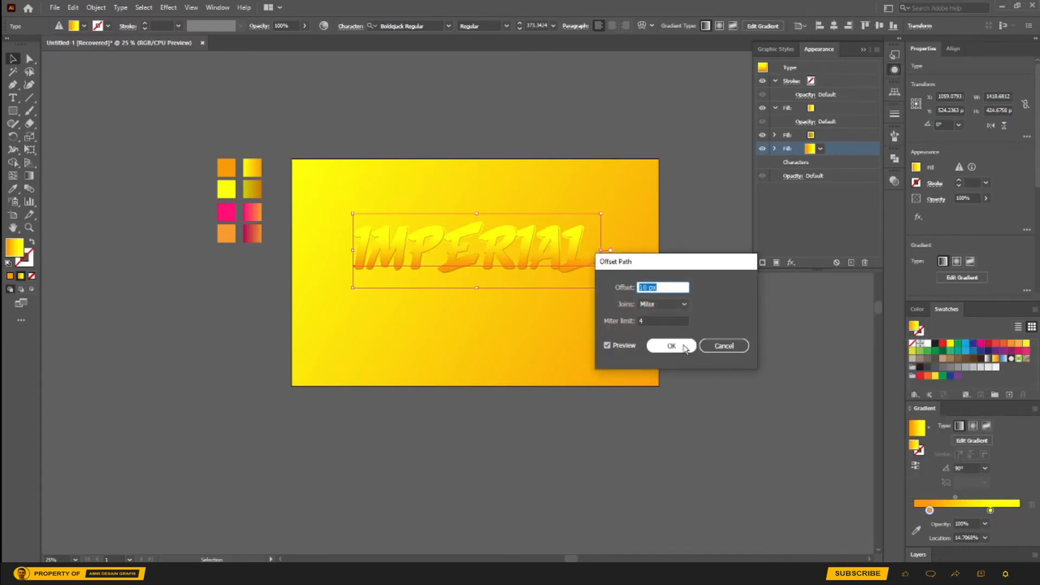
left_click(684, 303)
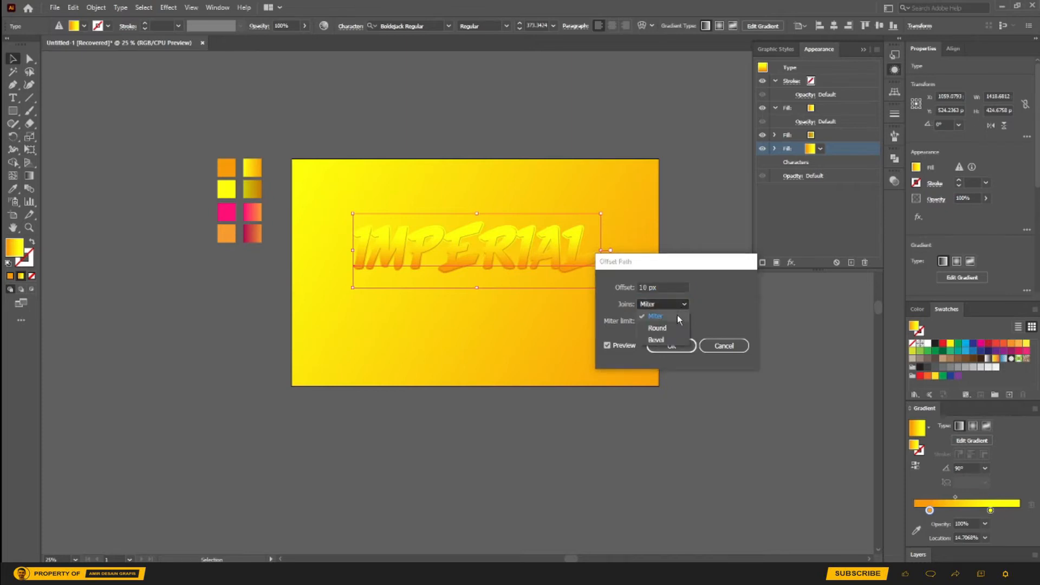
left_click(674, 325)
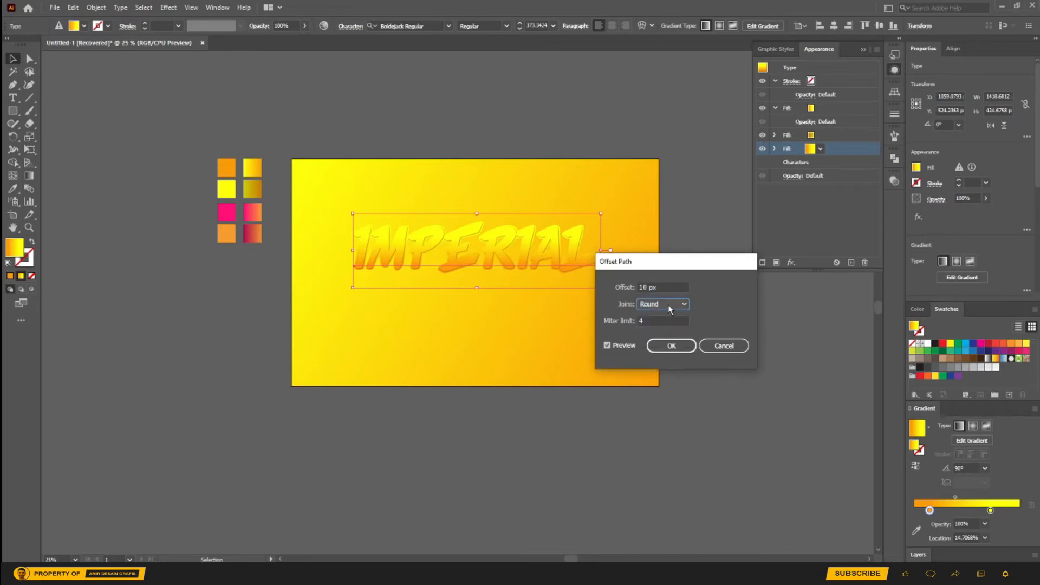
left_click(671, 346)
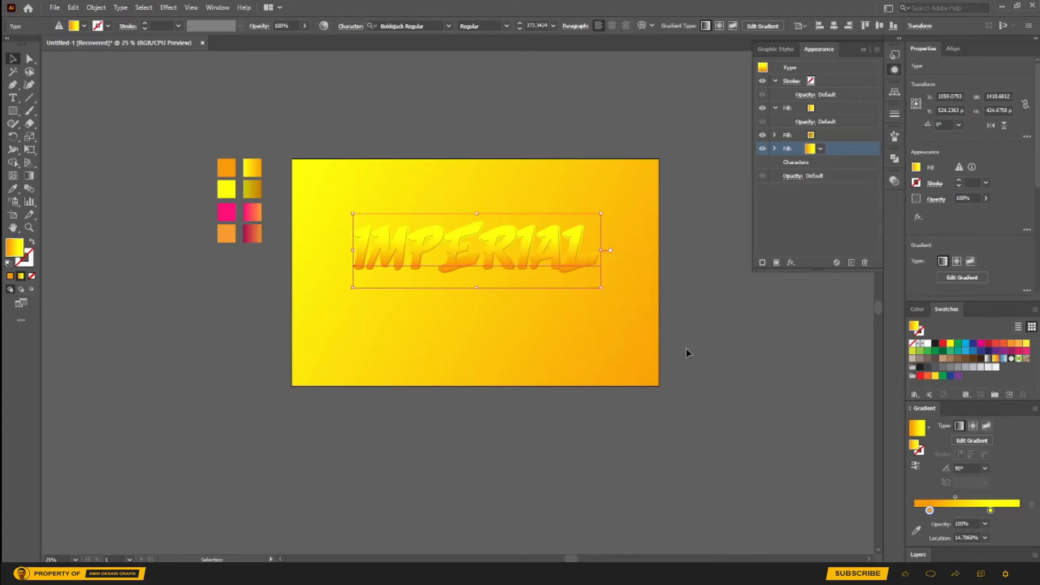
Add a Transform effect to the bottom fill that moves it 0.6 px horizontally and 0.6 px vertically with 30 copies.
left_click(791, 263)
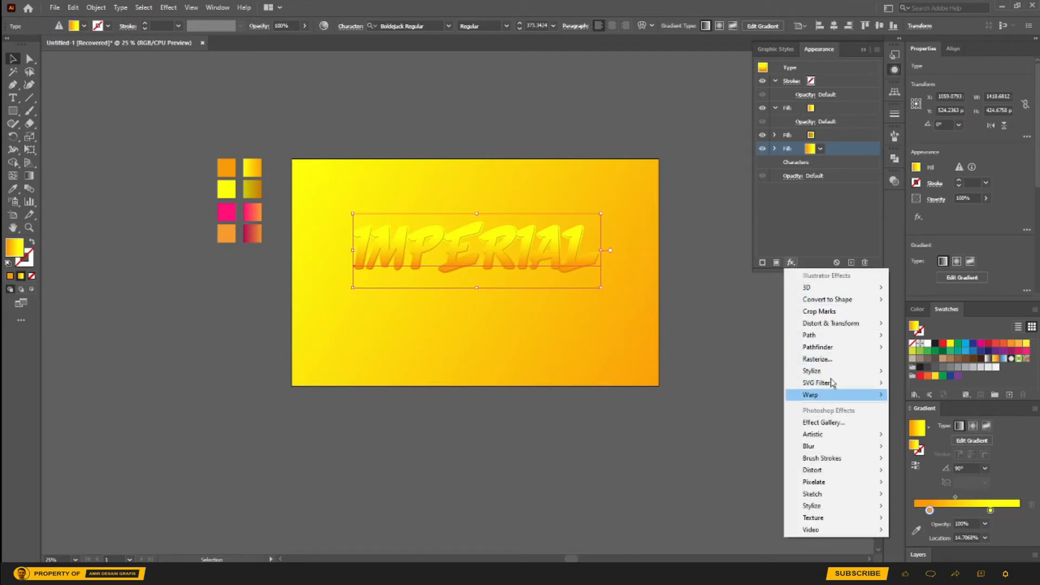
mouse_move(869, 324)
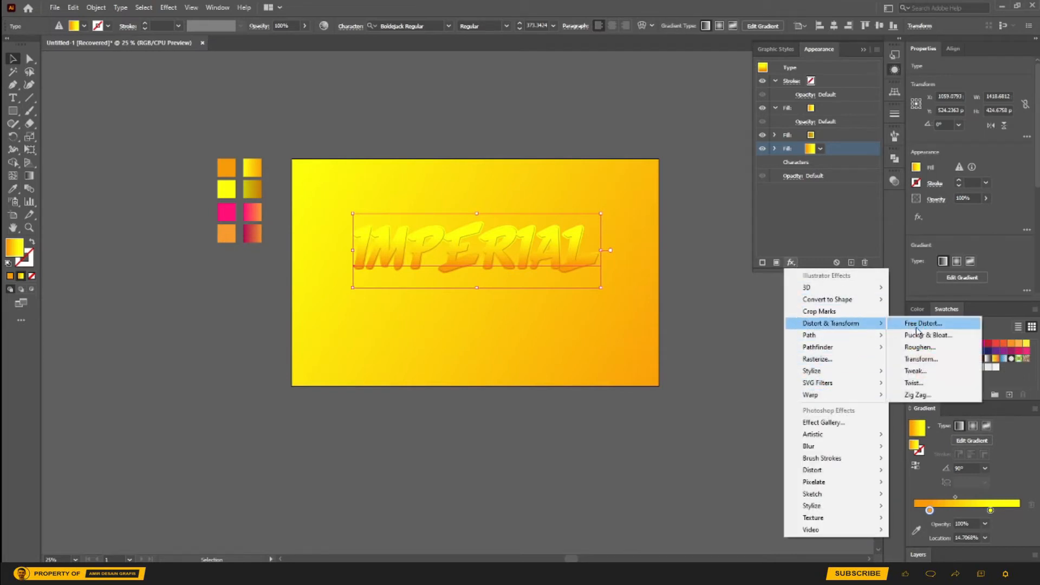
left_click(920, 358)
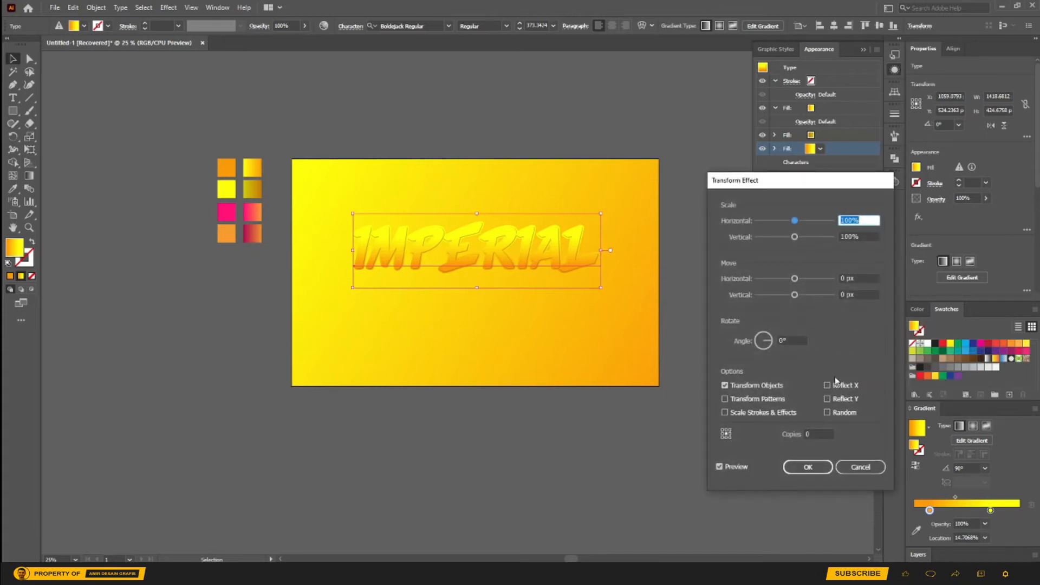
left_click(809, 434)
type("30")
key("Tab")
left_click(870, 279)
type("0.6")
key("Tab")
type("0.6")
key("Tab")
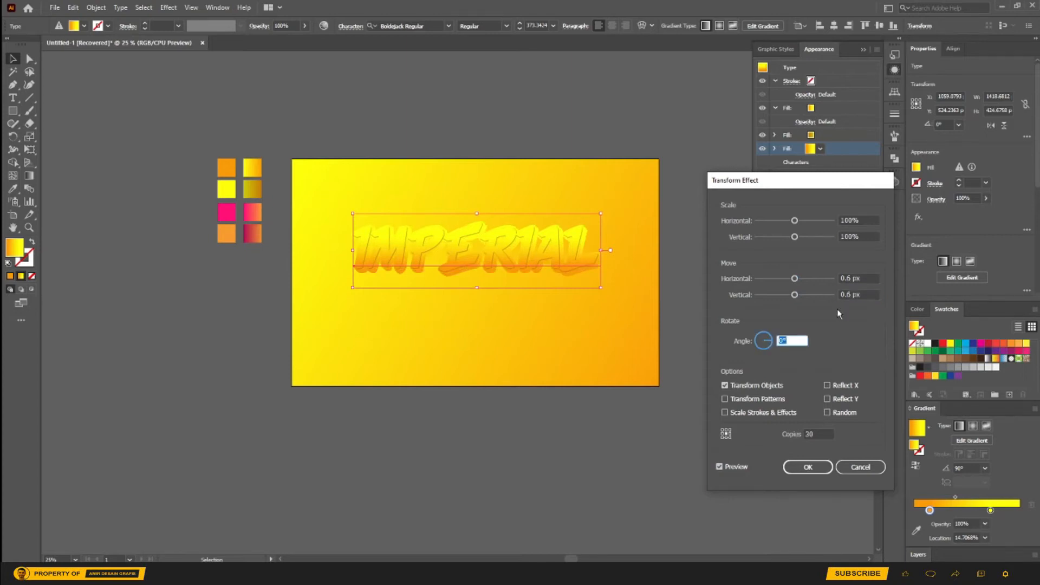
left_click(808, 468)
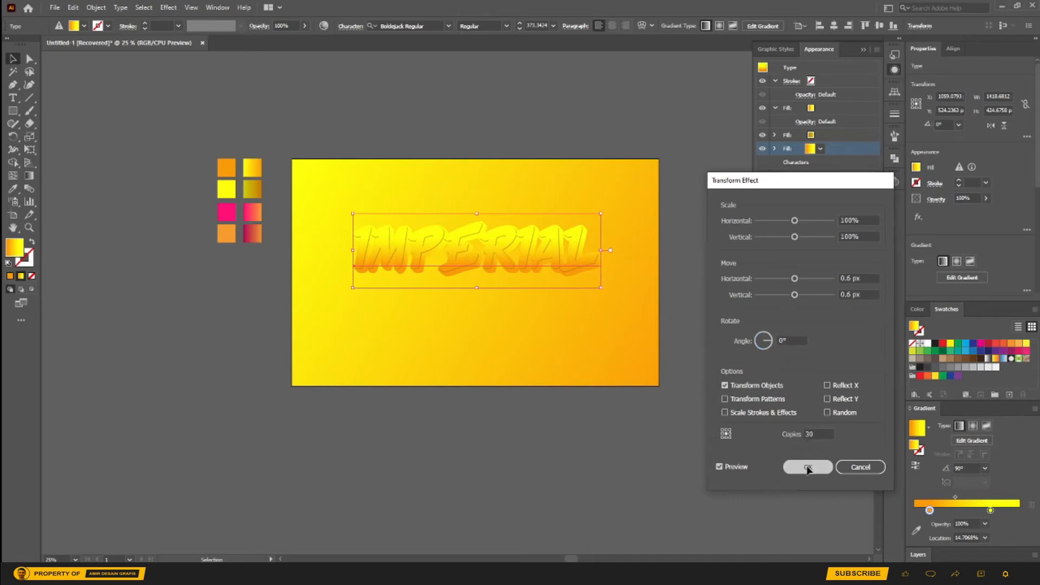
Recolor the bottom fill with the olive-to-brown gradient sampled from the swatch squares.
left_click(13, 189)
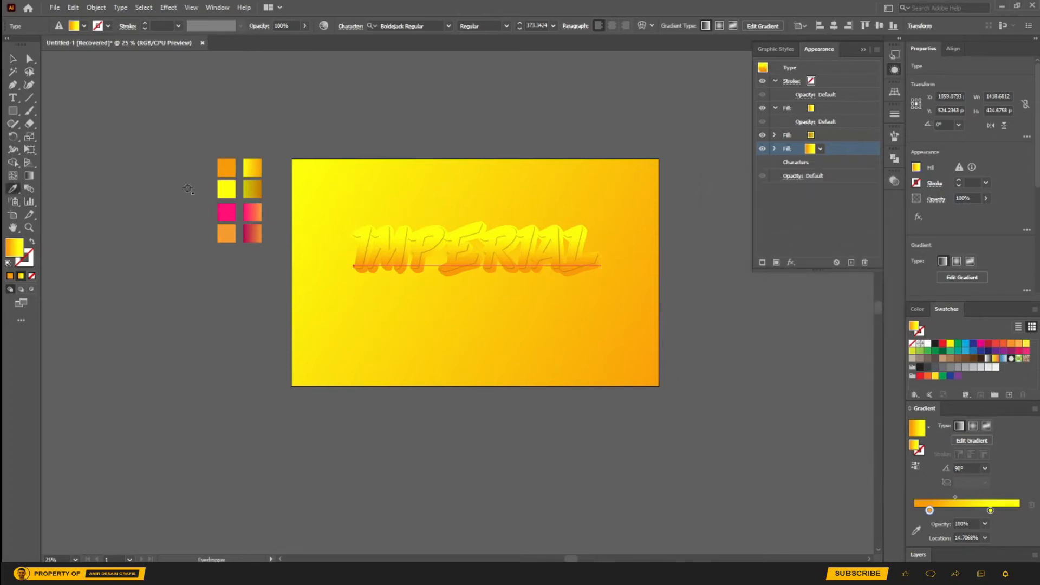
left_click(252, 188)
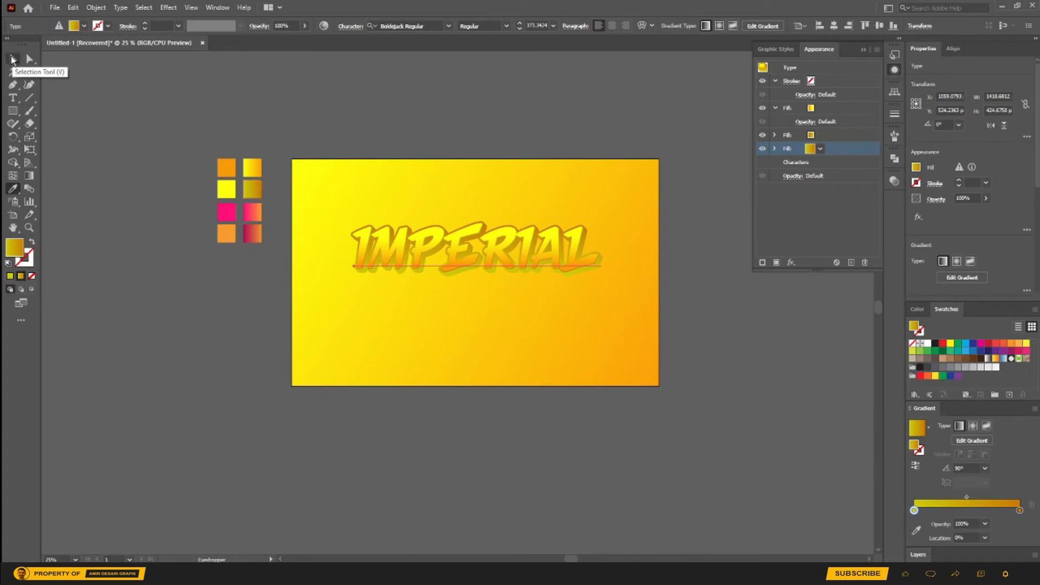
left_click(13, 59)
Duplicate the text's bottom fill and recolor the lower copy with the bright pink-to-orange gradient sampled from the swatch squares.
left_click(851, 262)
left_click(834, 162)
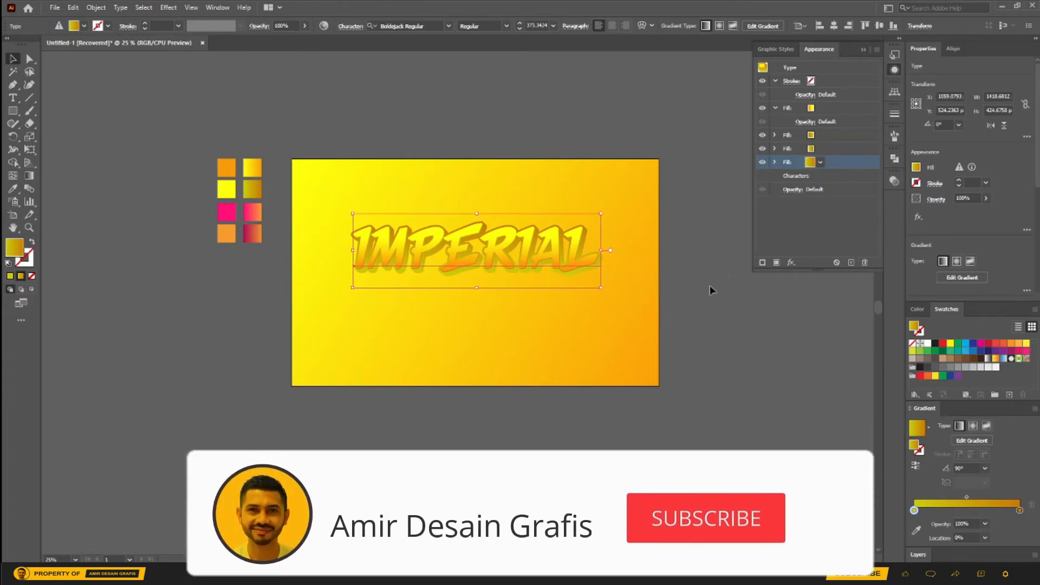
left_click(16, 188)
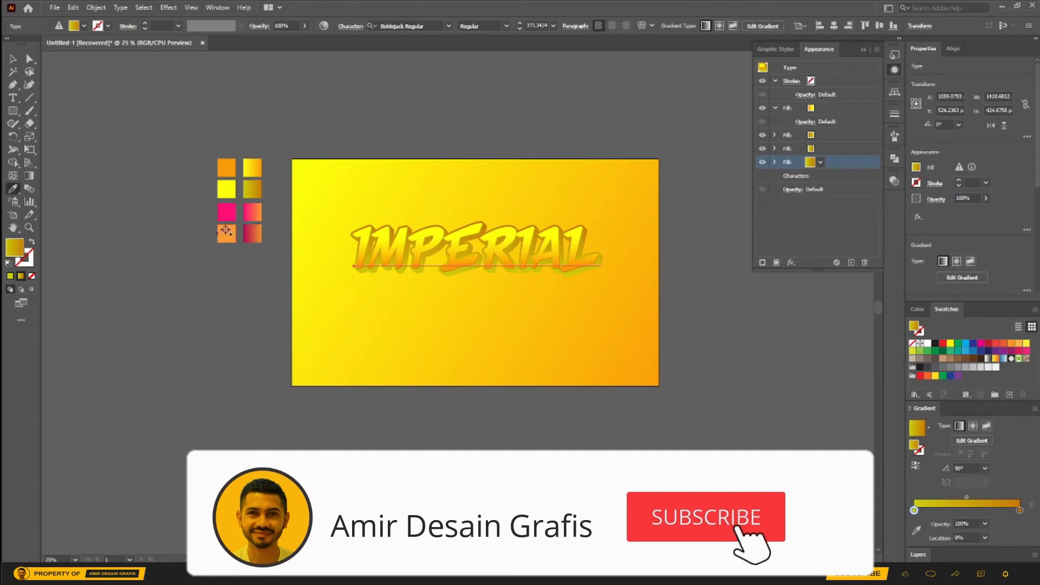
left_click(249, 213)
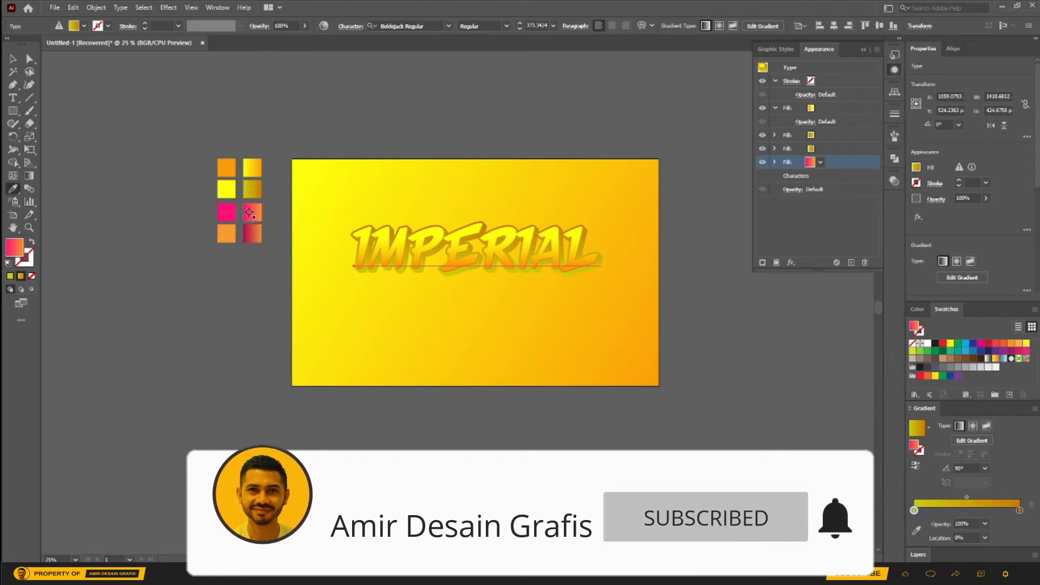
Set the Offset Path effect of the pink-to-orange fill to 20 px, keeping round joins.
left_click(774, 161)
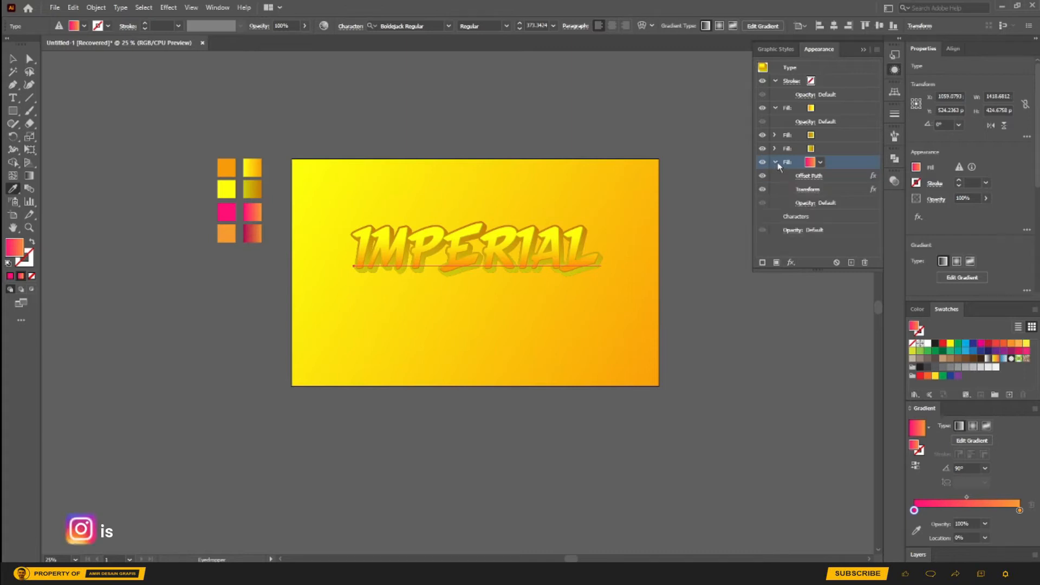
left_click(809, 176)
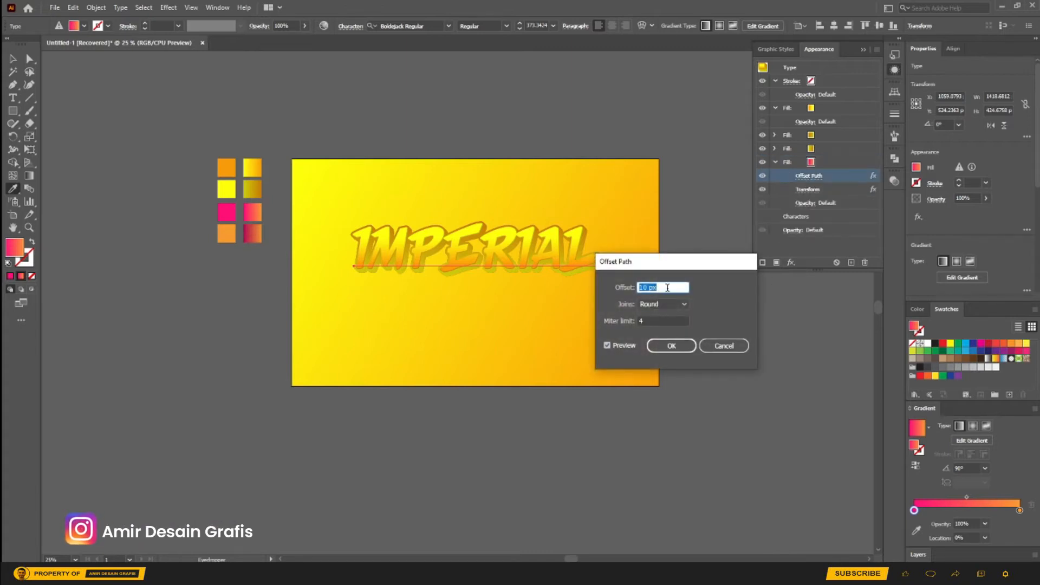
key("Up")
key("Up")
key("Up")
key("Up")
key("Up")
key("Up")
key("Up")
key("Up")
key("Up")
key("Up")
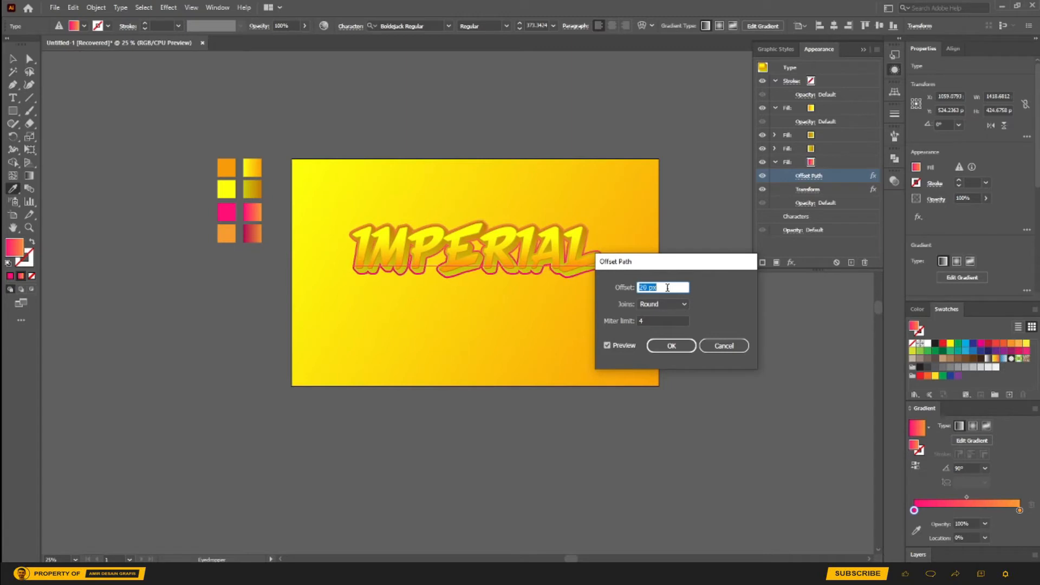
left_click(671, 346)
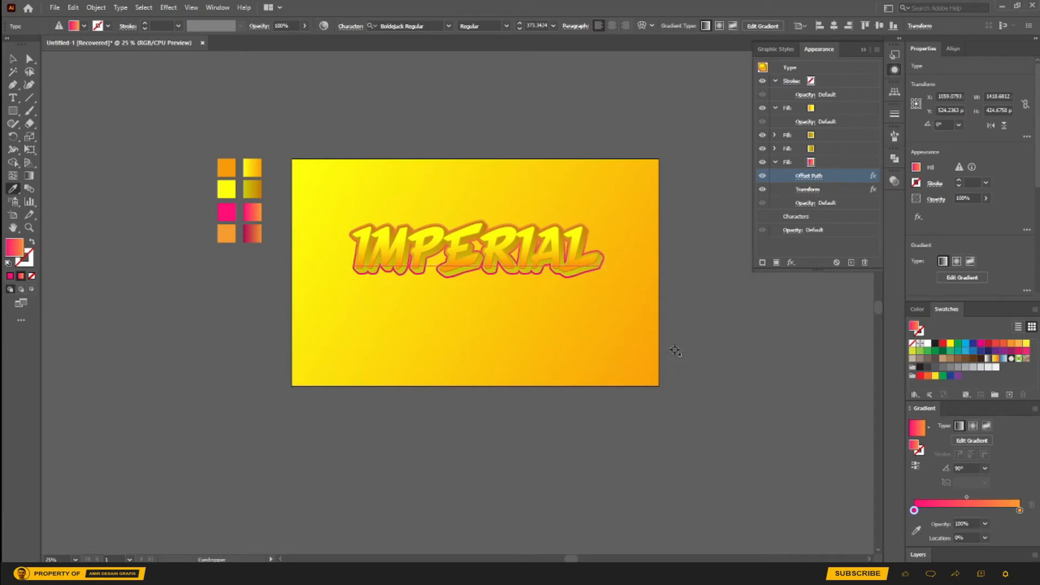
left_click(775, 162)
Duplicate the pink-to-orange fill and recolor the lower copy with the darker crimson-to-orange gradient sampled from the swatch squares.
left_click(837, 162)
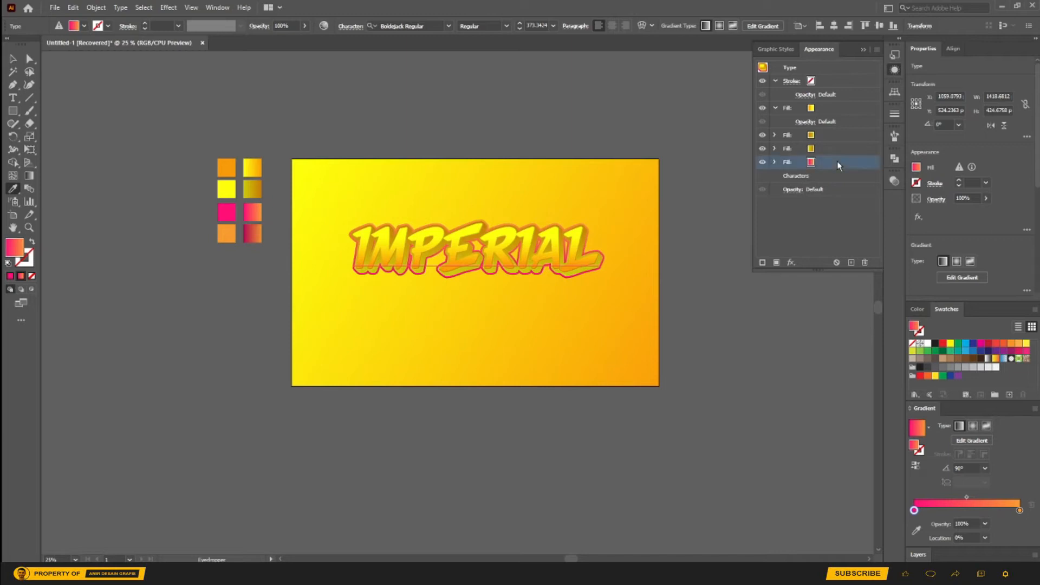
left_click(852, 263)
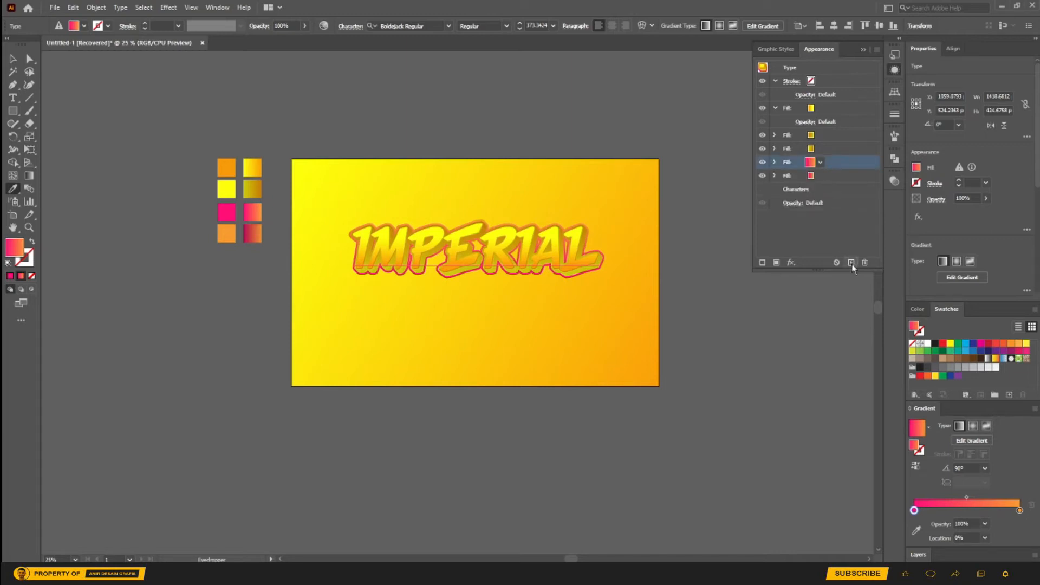
left_click_drag(831, 180, 835, 176)
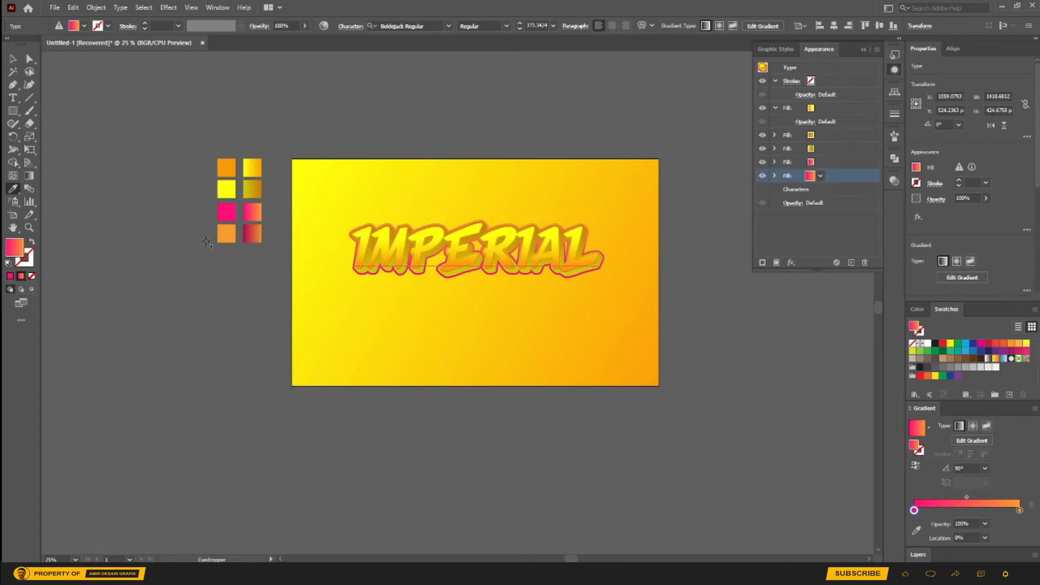
left_click(256, 230)
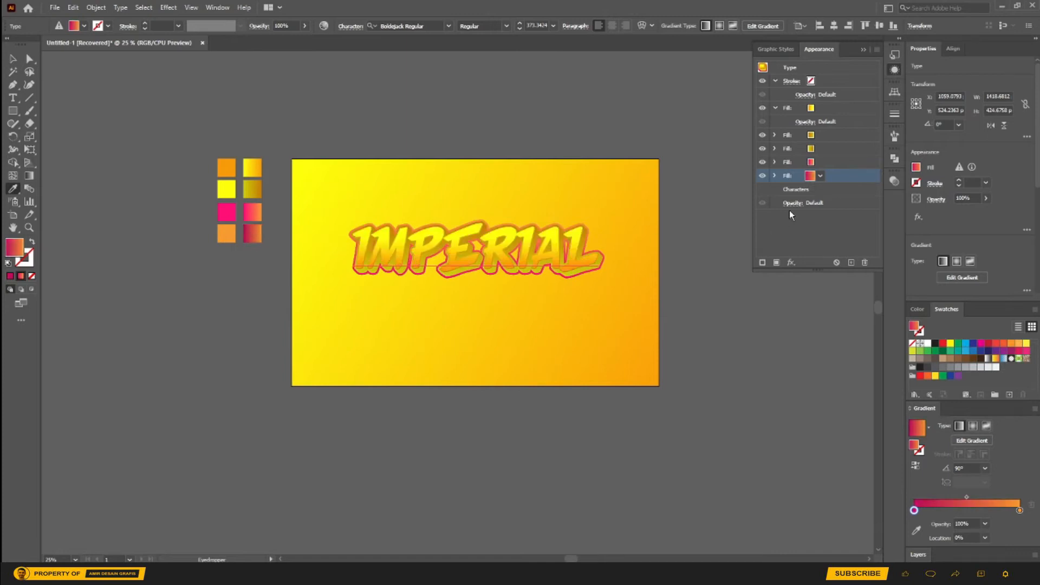
Set the number of copies in the crimson-to-orange fill's Transform effect to 80.
left_click(775, 176)
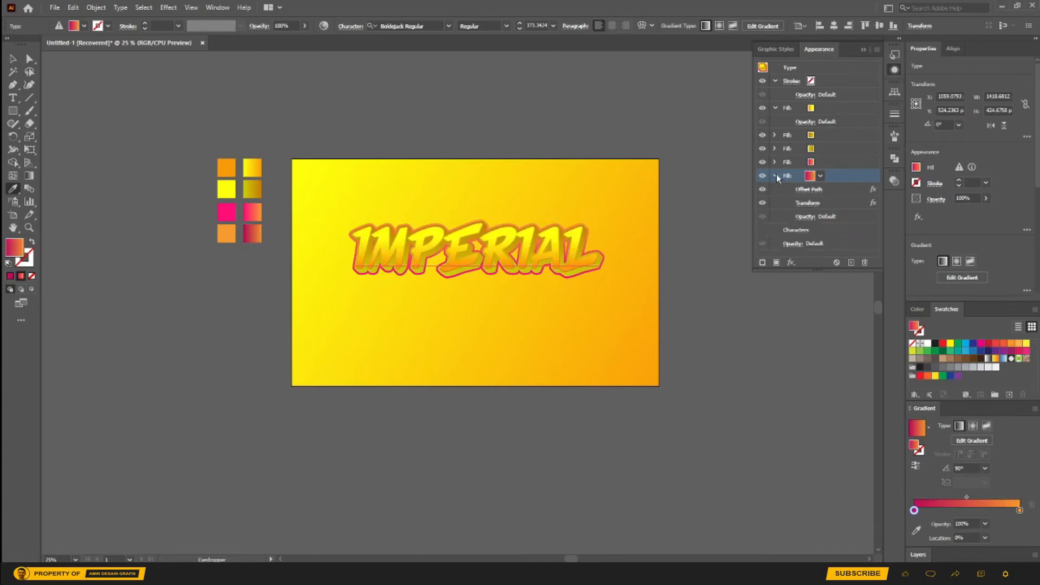
left_click(806, 204)
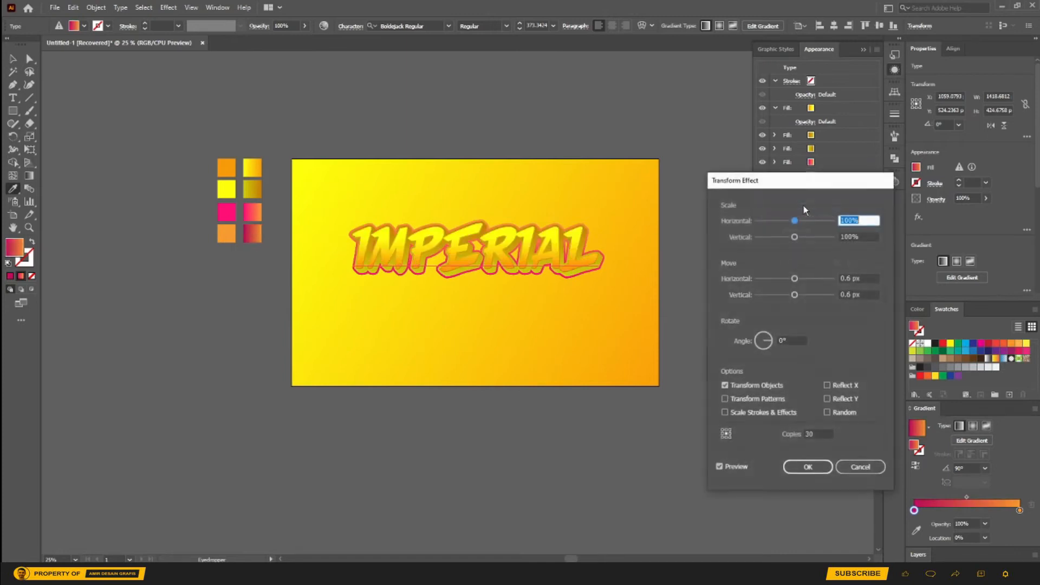
double_click(819, 434)
type("50")
key("Tab")
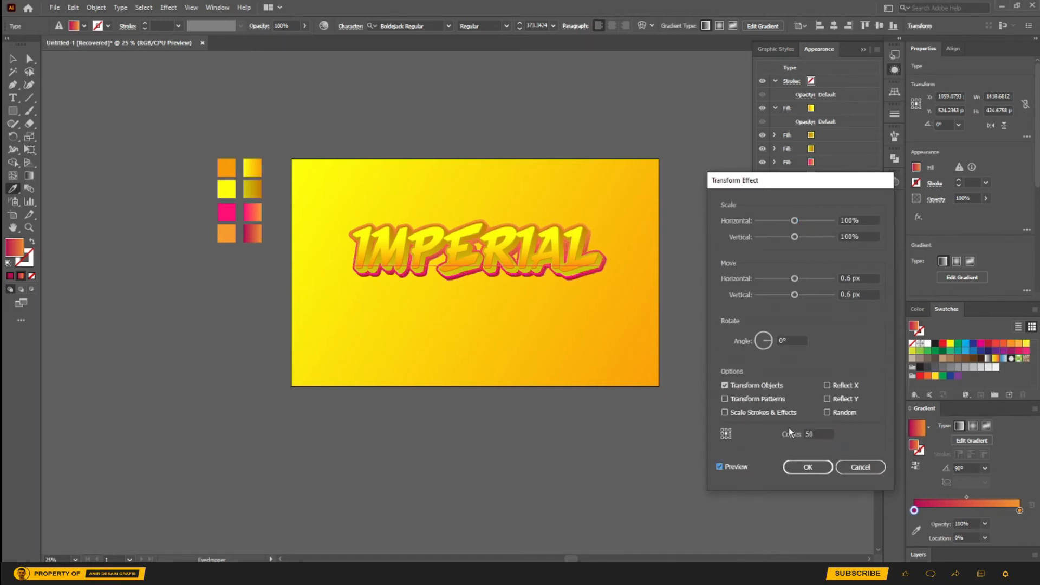
left_click(791, 433)
key("Up")
key("Up")
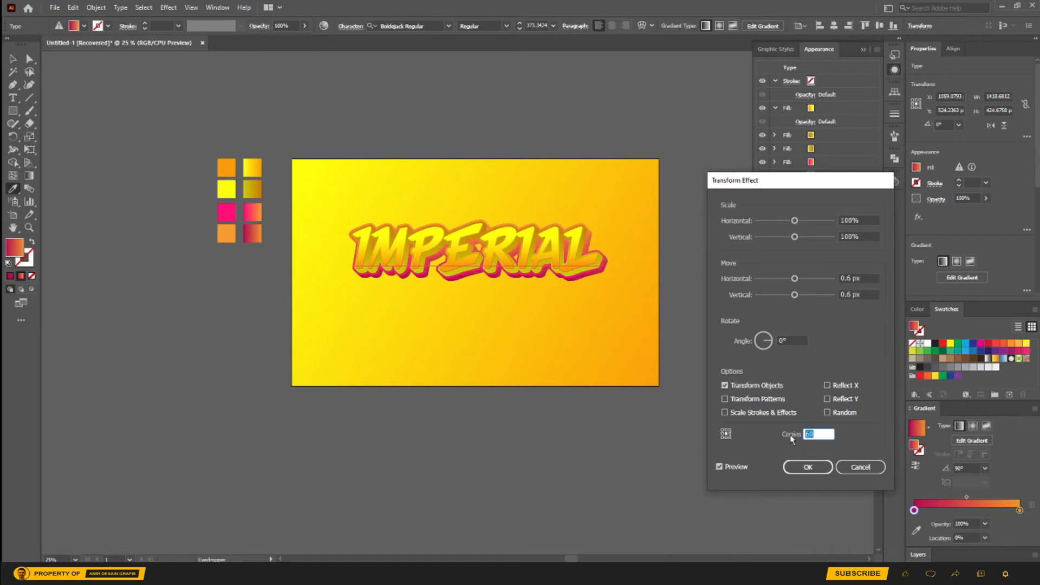
key("Up")
key("Up")
type("80")
key("Tab")
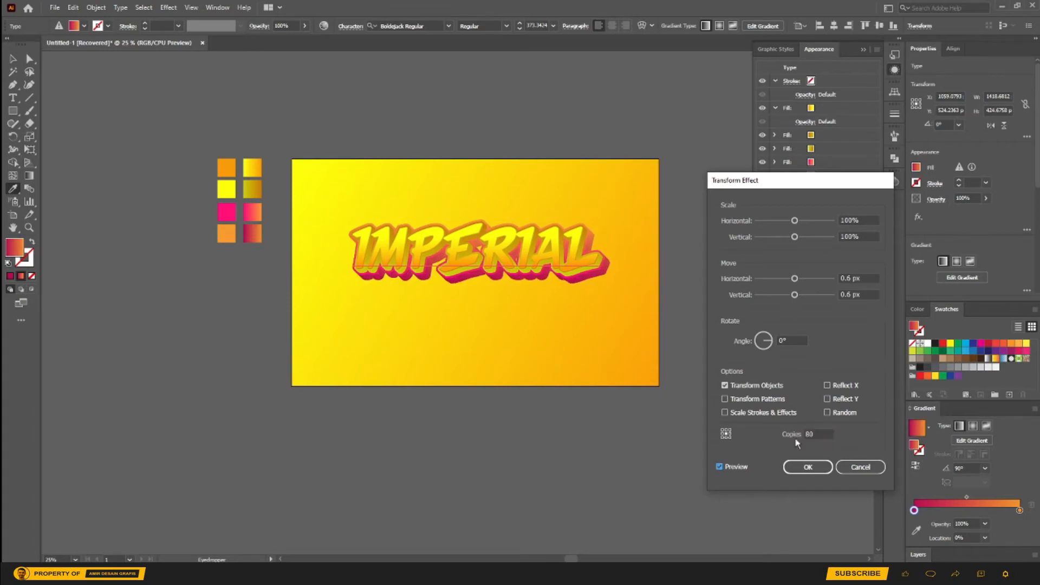
left_click(807, 467)
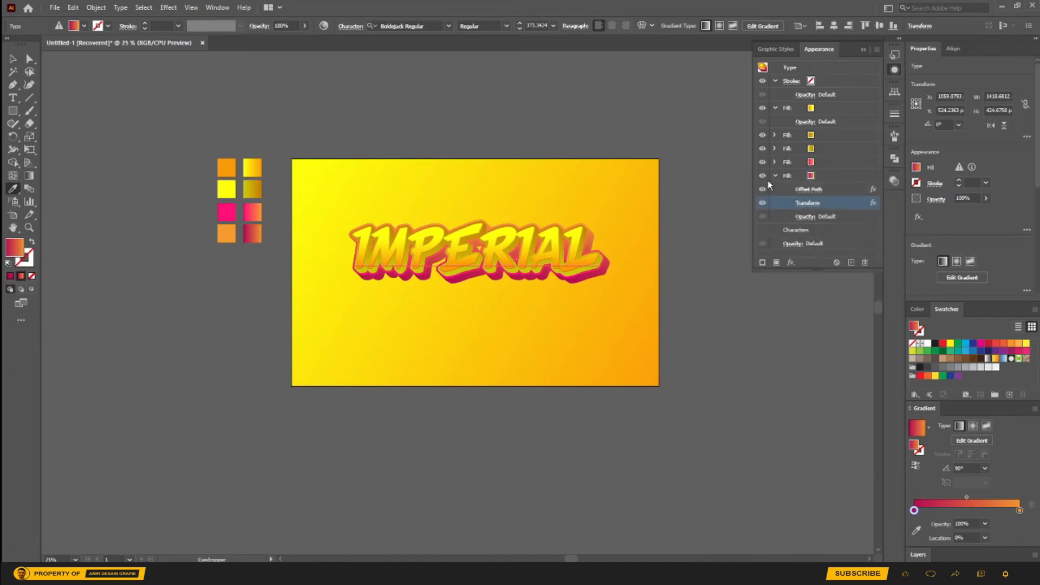
left_click(773, 176)
Duplicate the crimson-to-orange fill and select the lower copy at the bottom of the text's fill stack.
left_click(843, 173)
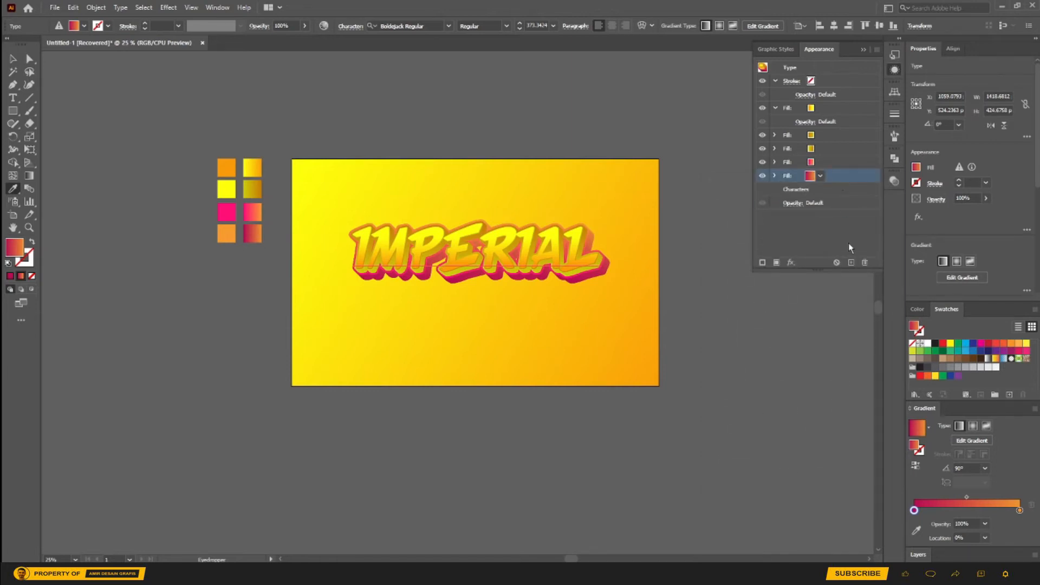
left_click(851, 262)
left_click(825, 189)
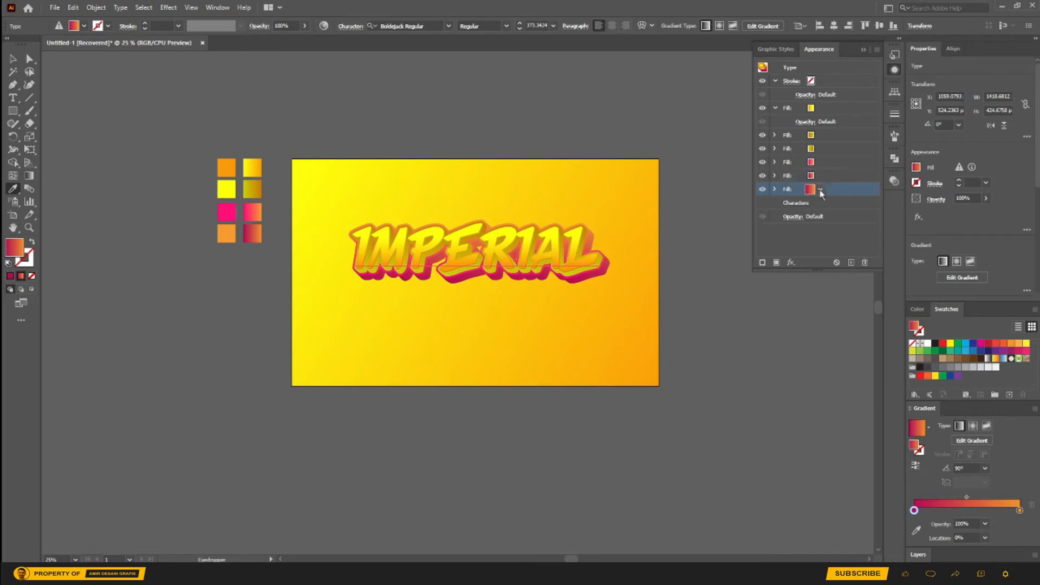
Recolor the bottom fill of the text black and set its Transform effect to 110 copies.
left_click(820, 188)
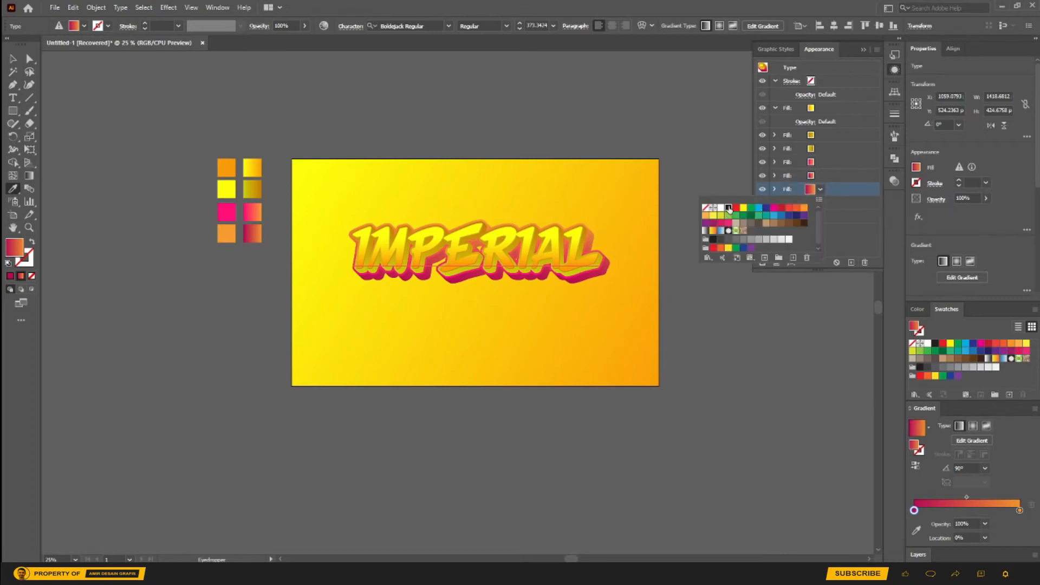
left_click(729, 208)
left_click(773, 189)
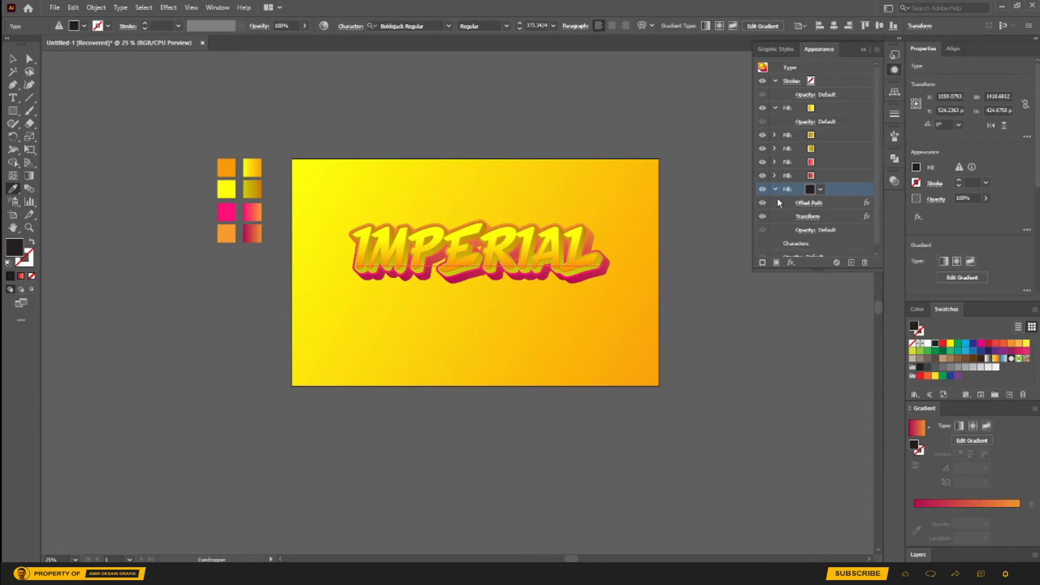
left_click(804, 224)
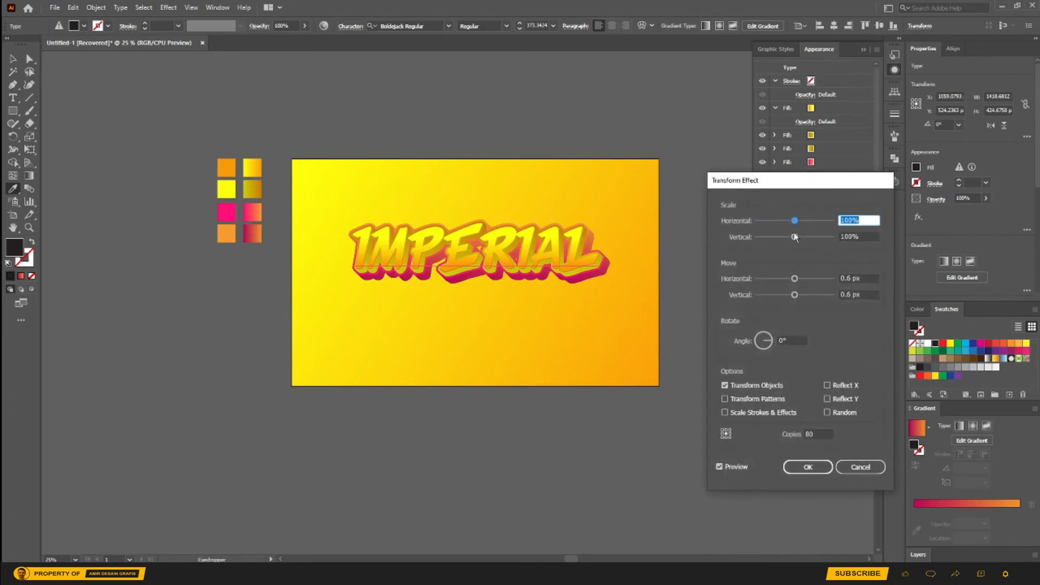
double_click(820, 433)
type("110")
key("Tab")
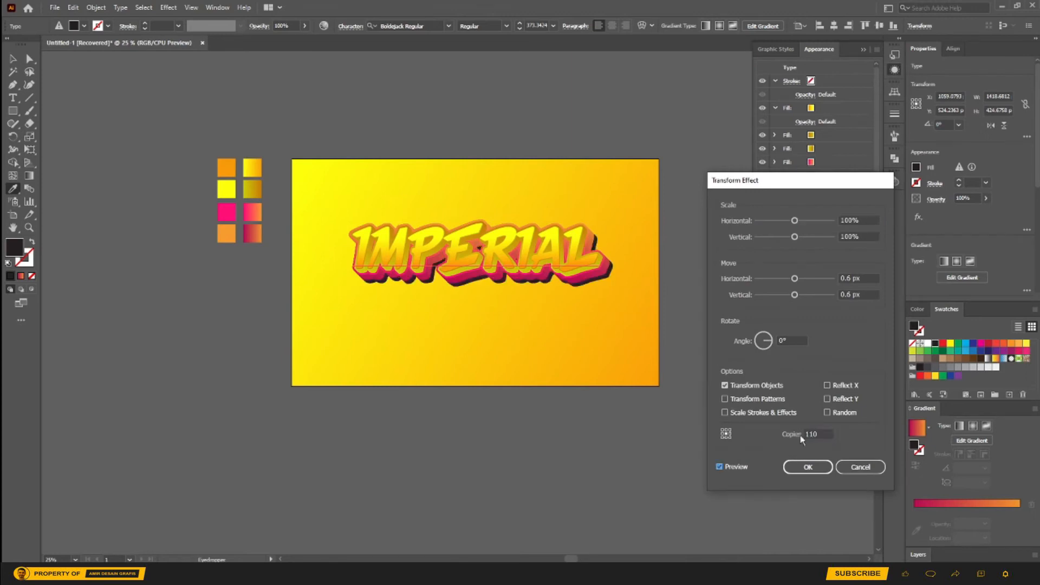
left_click(807, 466)
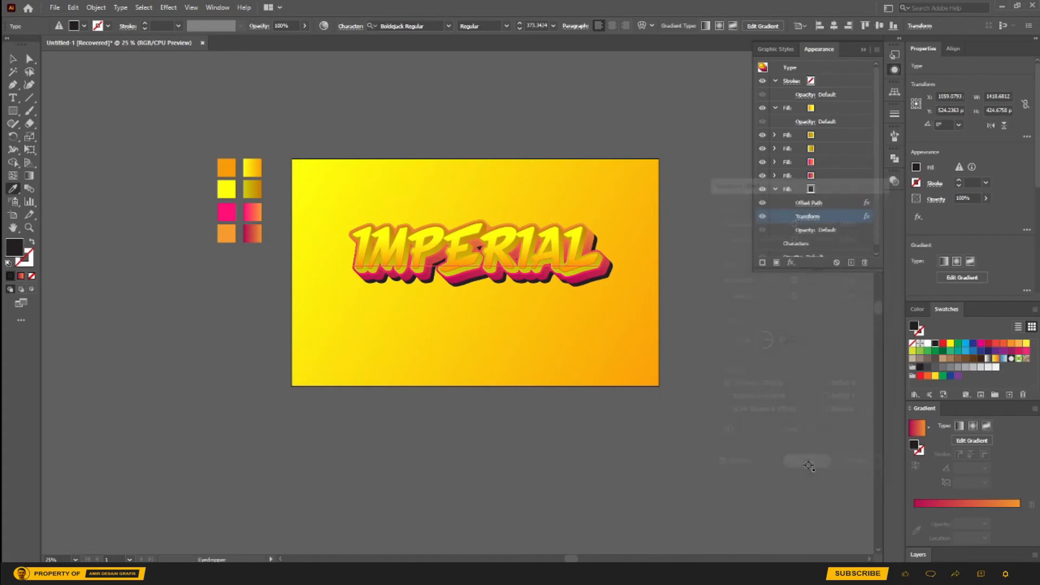
Set the black fill's blending mode to Multiply and its opacity to 35%.
left_click(807, 230)
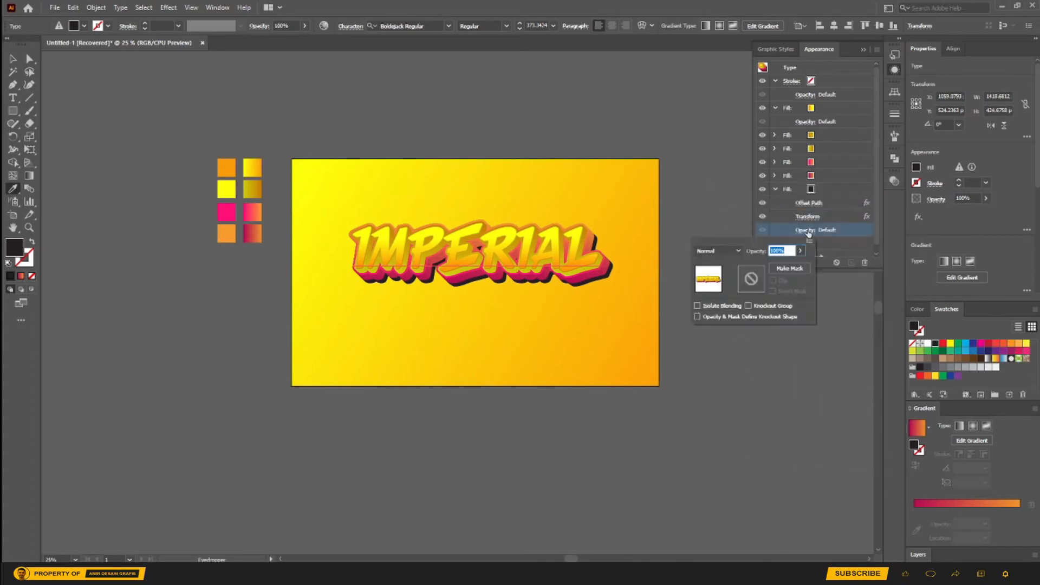
left_click(729, 250)
left_click(730, 274)
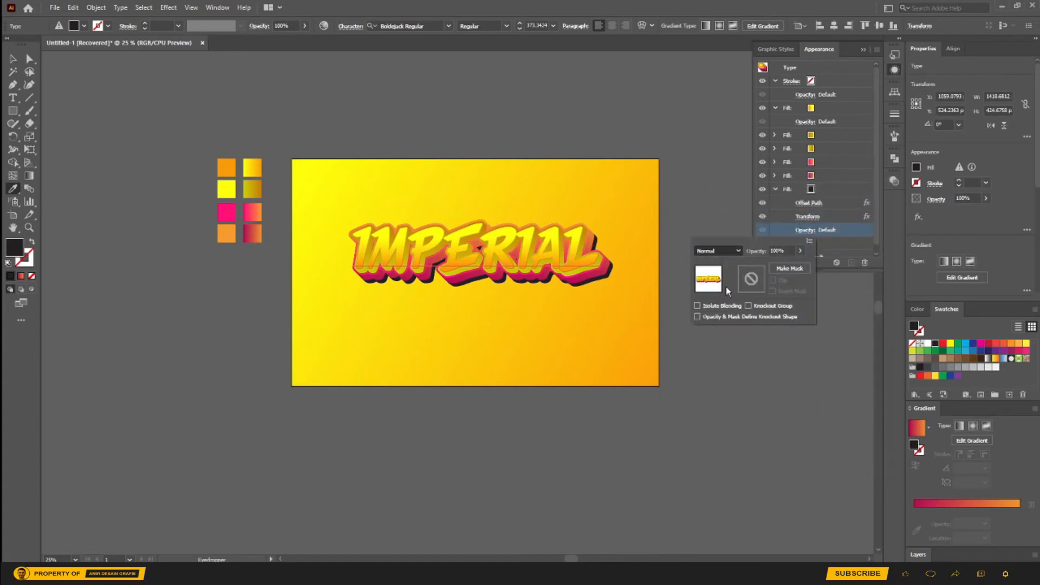
left_click(788, 251)
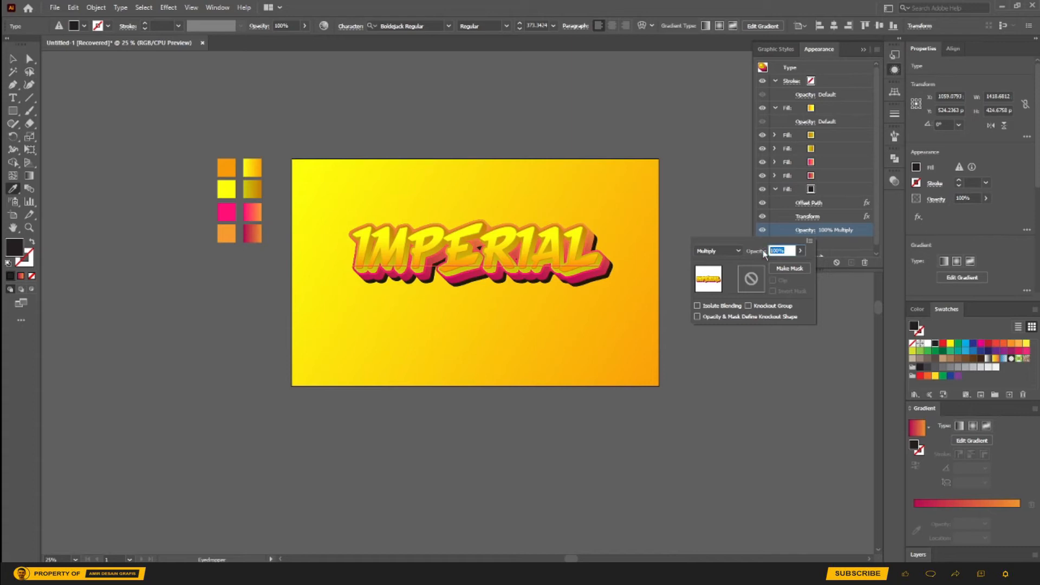
type("35")
key("Tab")
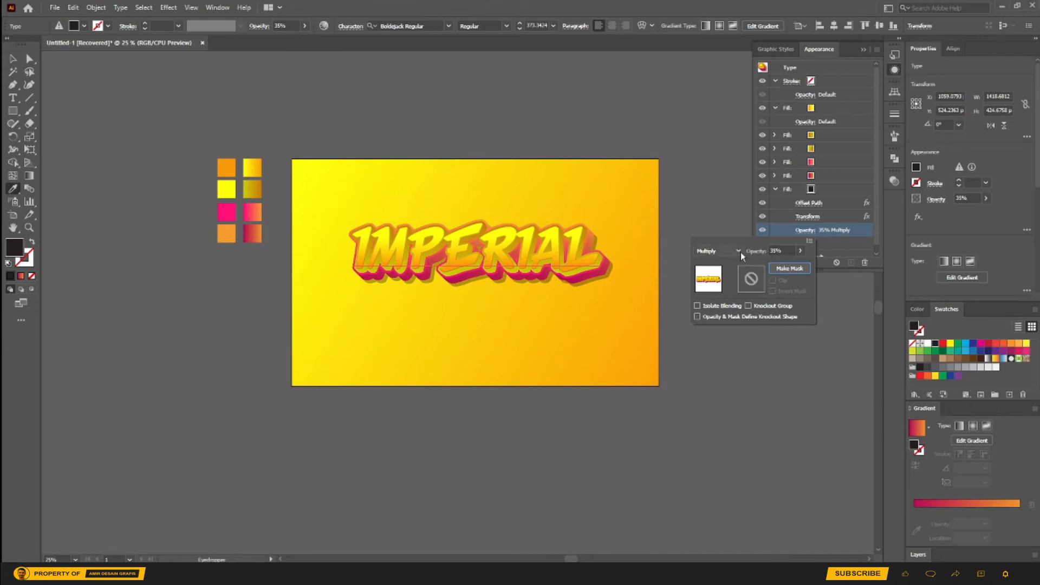
left_click(780, 250)
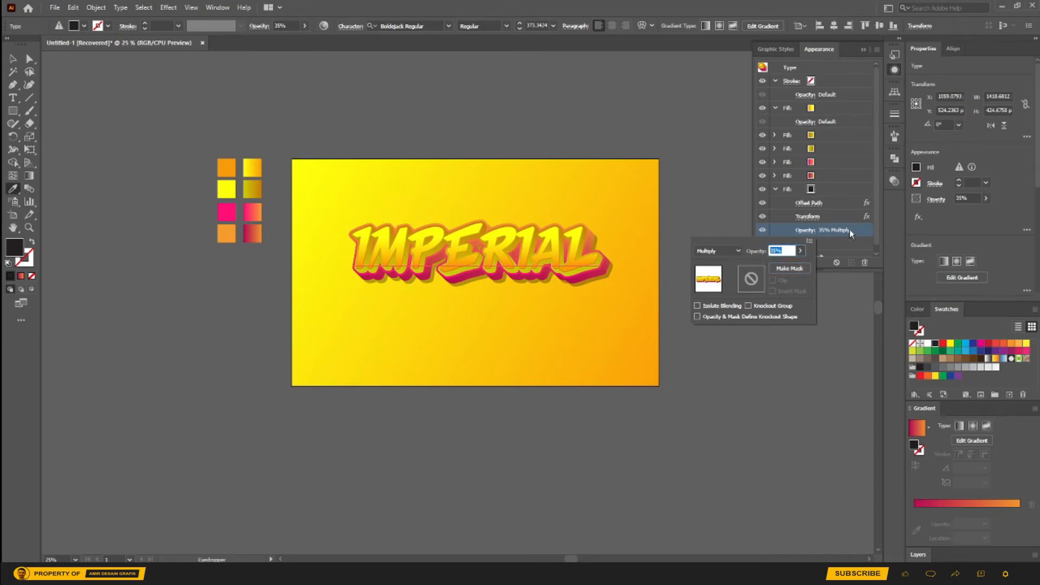
Duplicate the black Multiply fill and select the lower copy at the bottom of the fill stack.
left_click(775, 189)
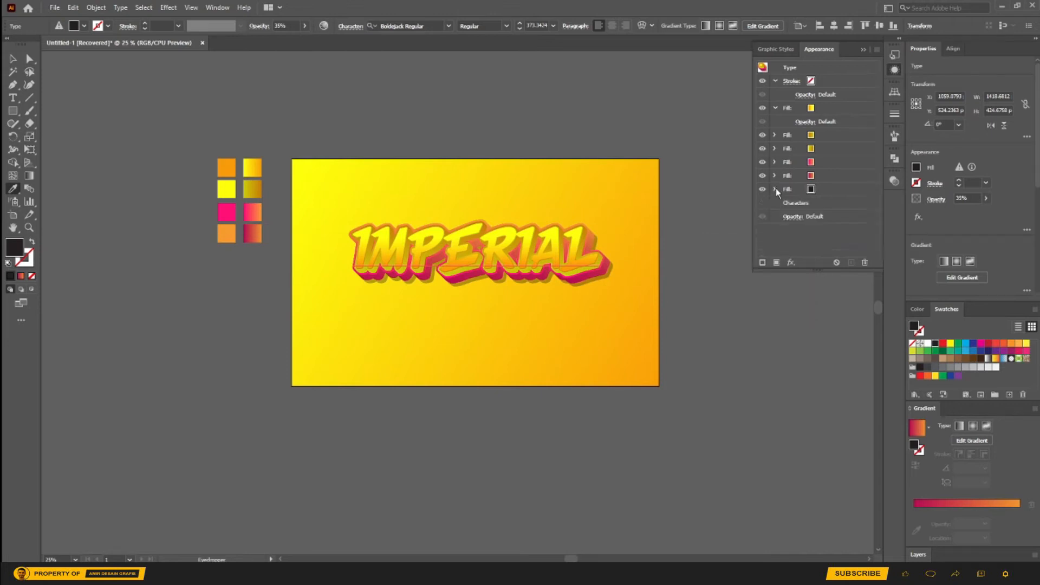
left_click(829, 189)
left_click(852, 262)
left_click(837, 202)
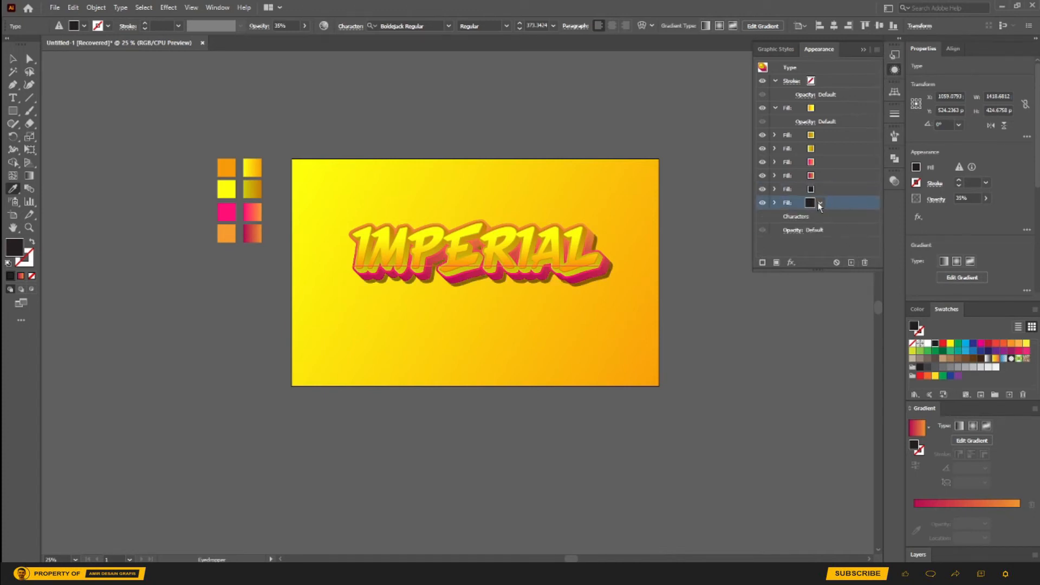
Set the number of copies in the lowest black fill's Transform effect to 130.
left_click(774, 204)
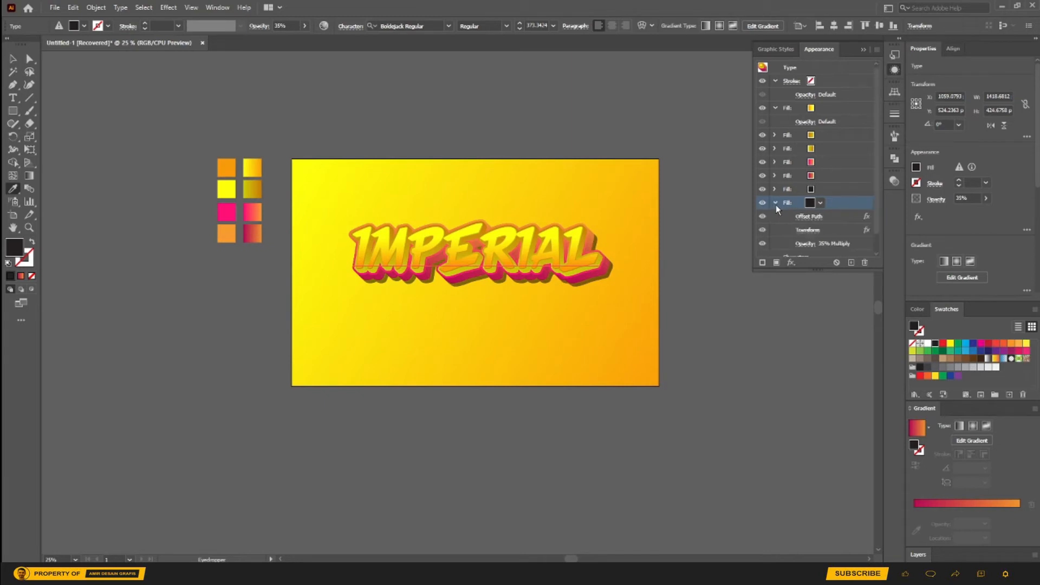
left_click(804, 230)
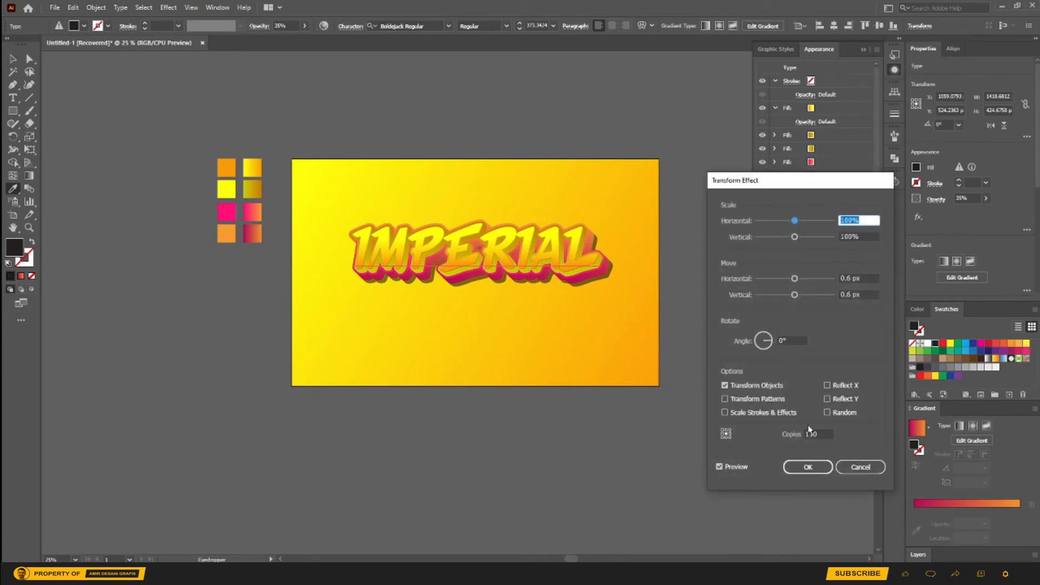
left_click(827, 433)
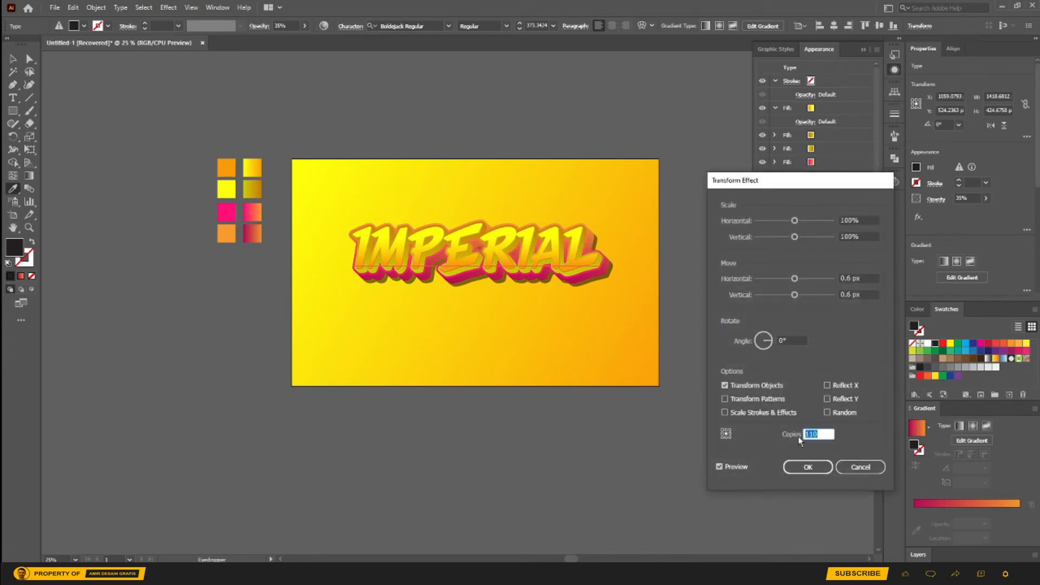
type("130")
key("Tab")
left_click(808, 467)
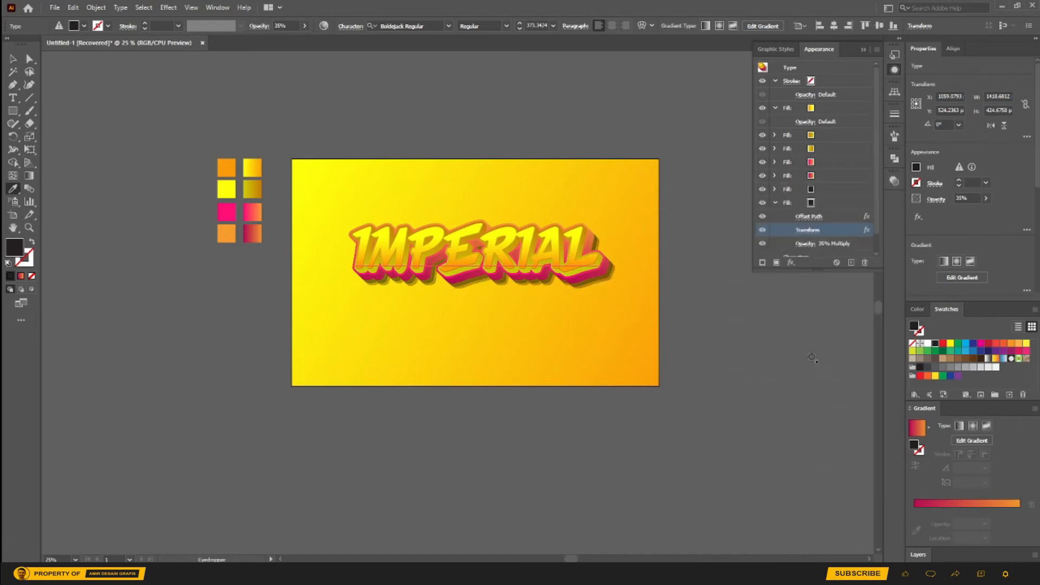
Apply a Gaussian Blur with a radius of 5.9596 pixels to the lowest black fill.
scroll(837, 222, "down", 1)
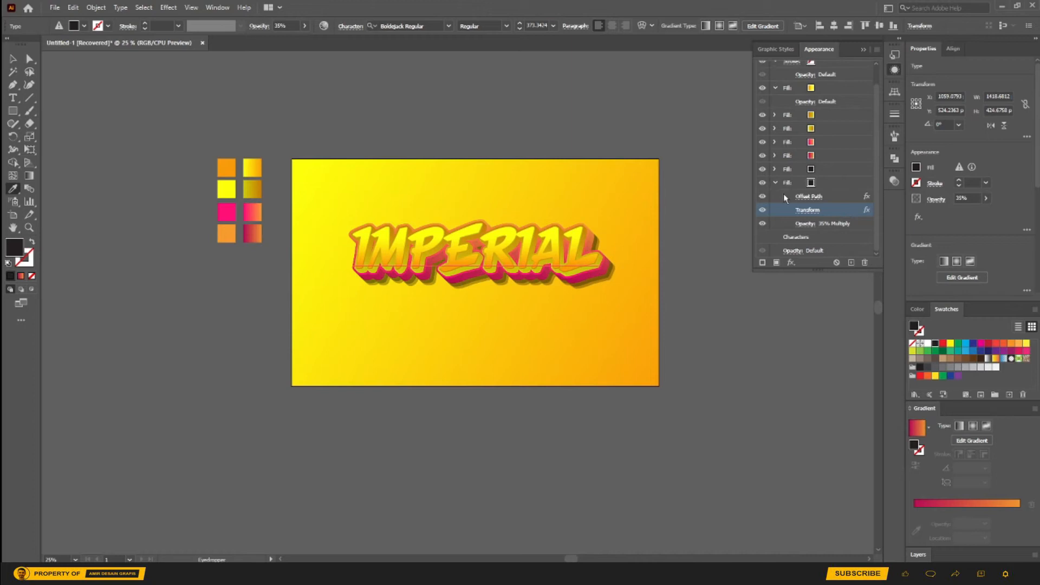
left_click(845, 183)
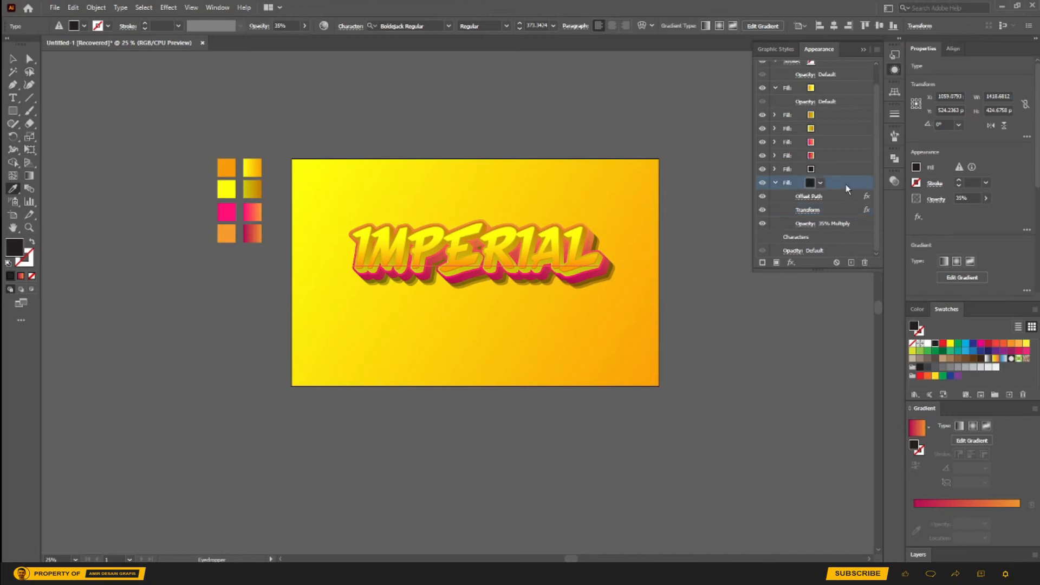
left_click(792, 263)
mouse_move(891, 449)
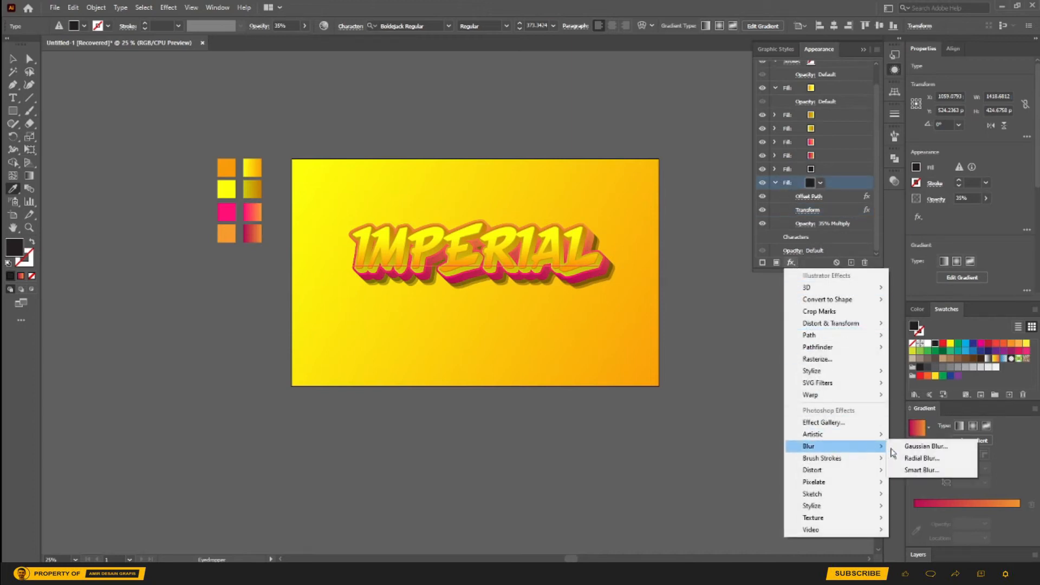
left_click(926, 446)
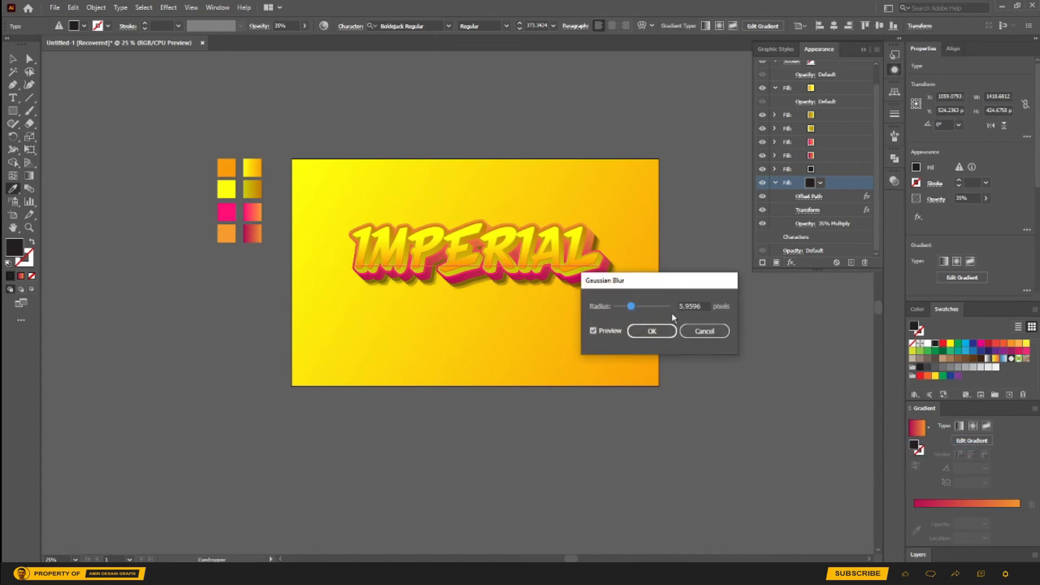
left_click(646, 330)
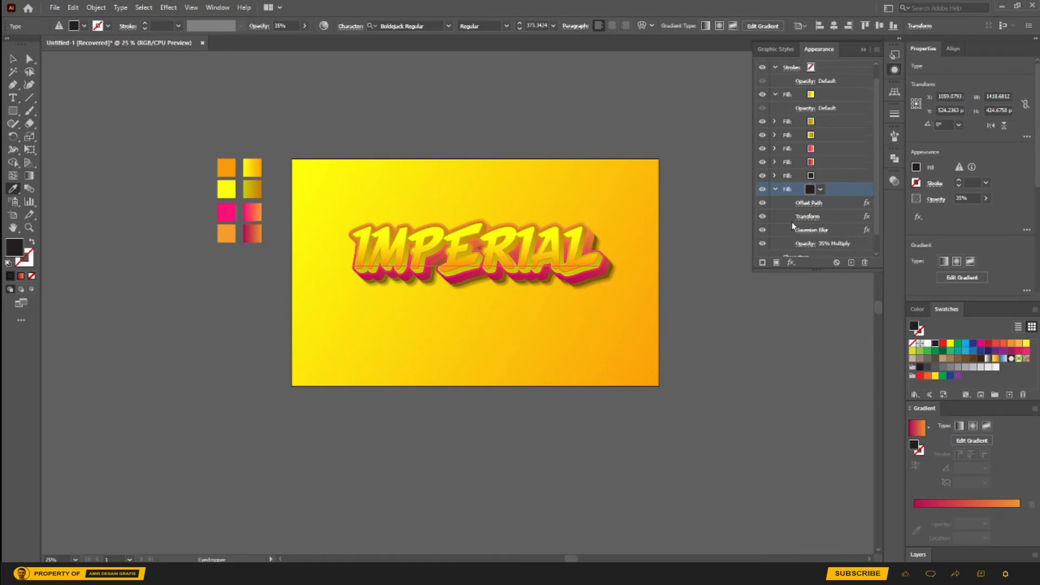
left_click(776, 190)
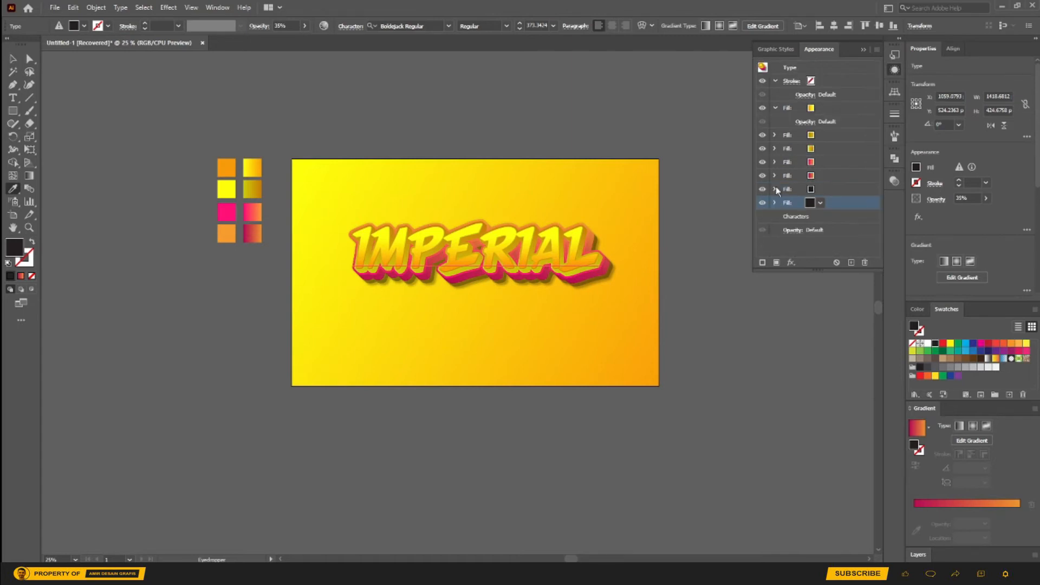
Duplicate the topmost yellow-to-orange gradient fill and select the lower copy.
left_click(849, 133)
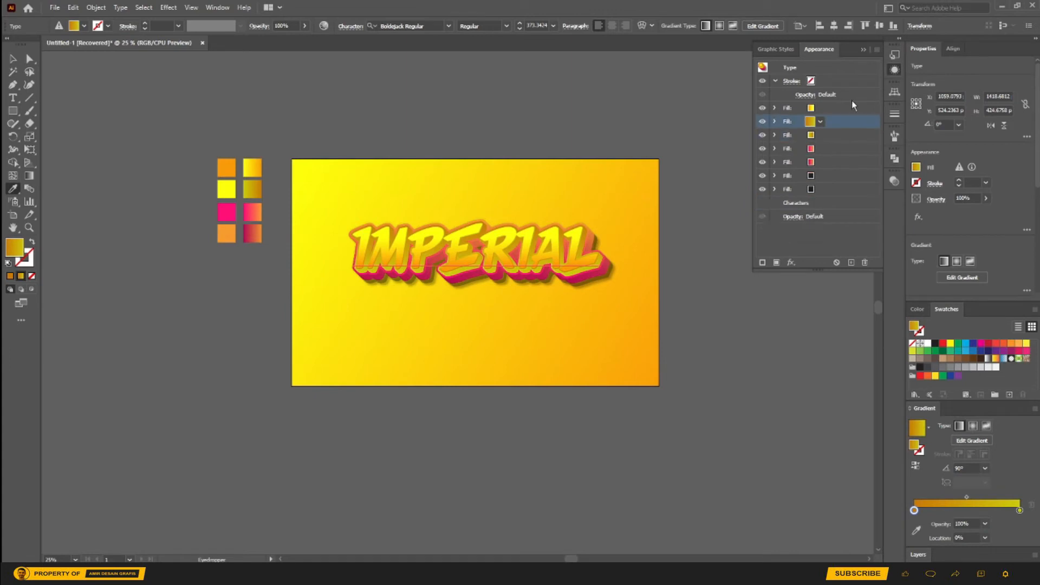
left_click(855, 109)
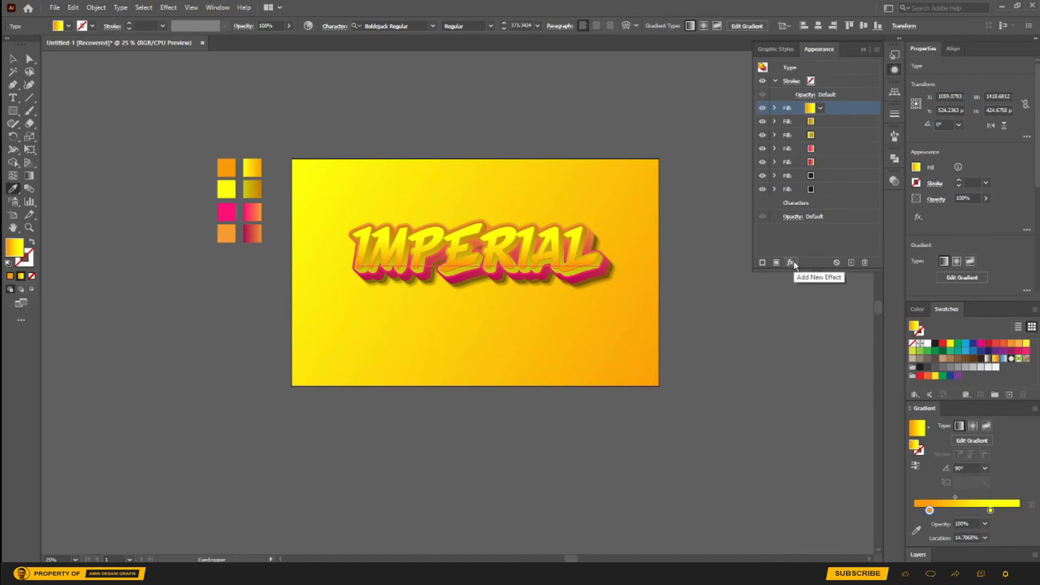
left_click(851, 262)
left_click(823, 122)
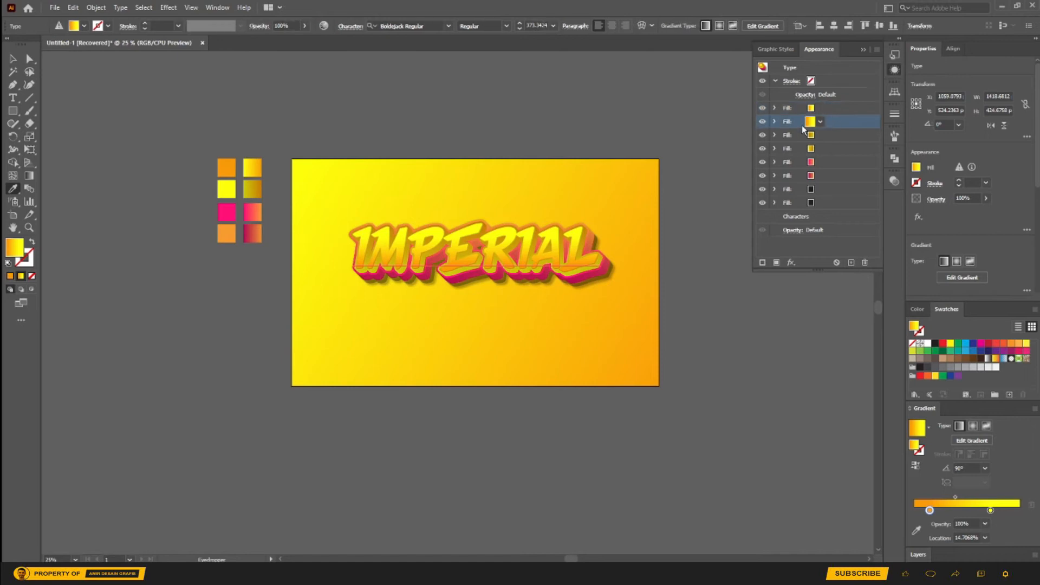
Add an Inner Glow effect in Overlay mode with an 8 px blur to the lower yellow-to-orange fill.
left_click(775, 121)
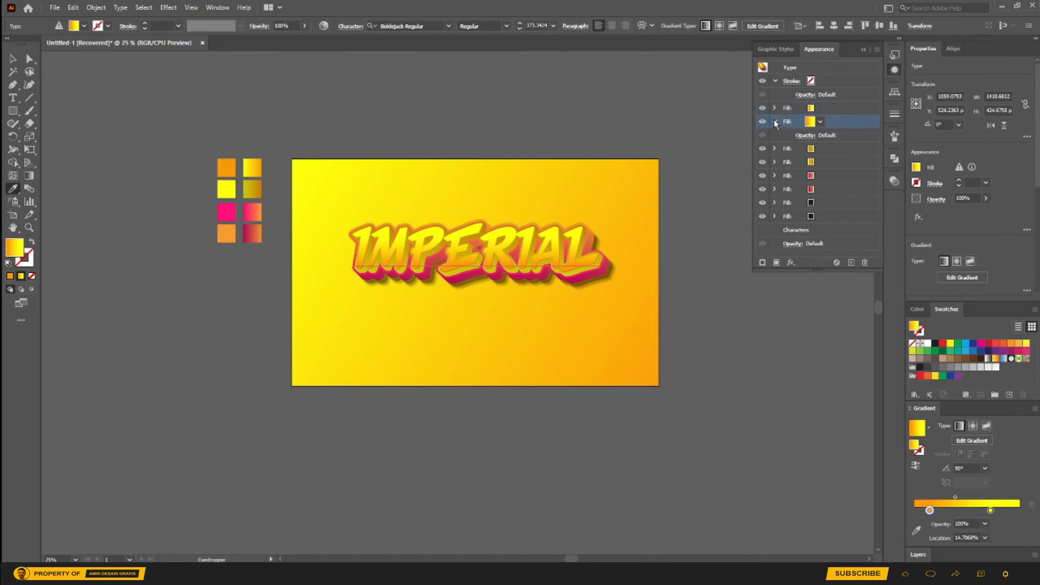
left_click(790, 262)
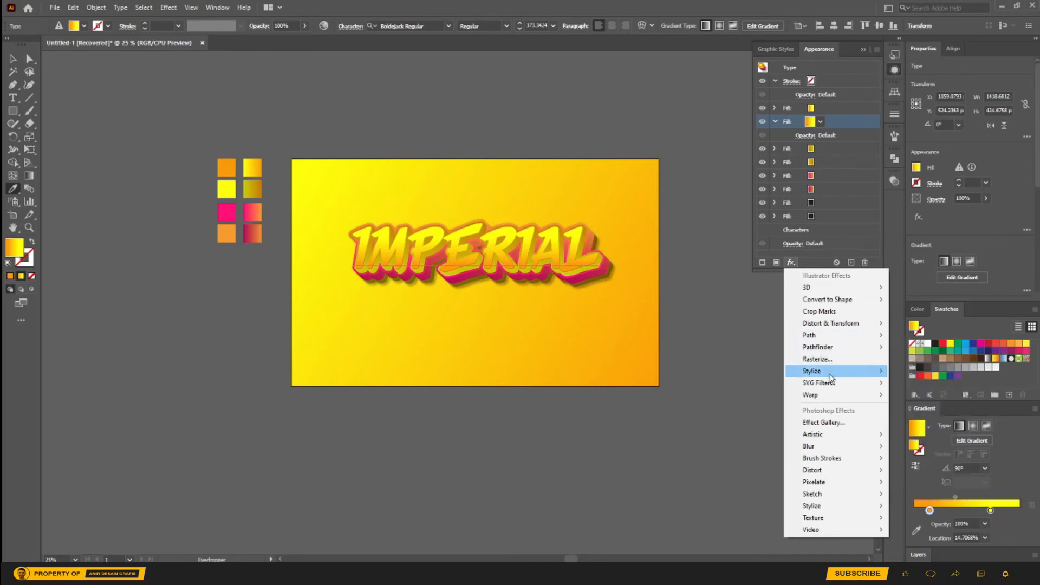
mouse_move(831, 373)
left_click(925, 396)
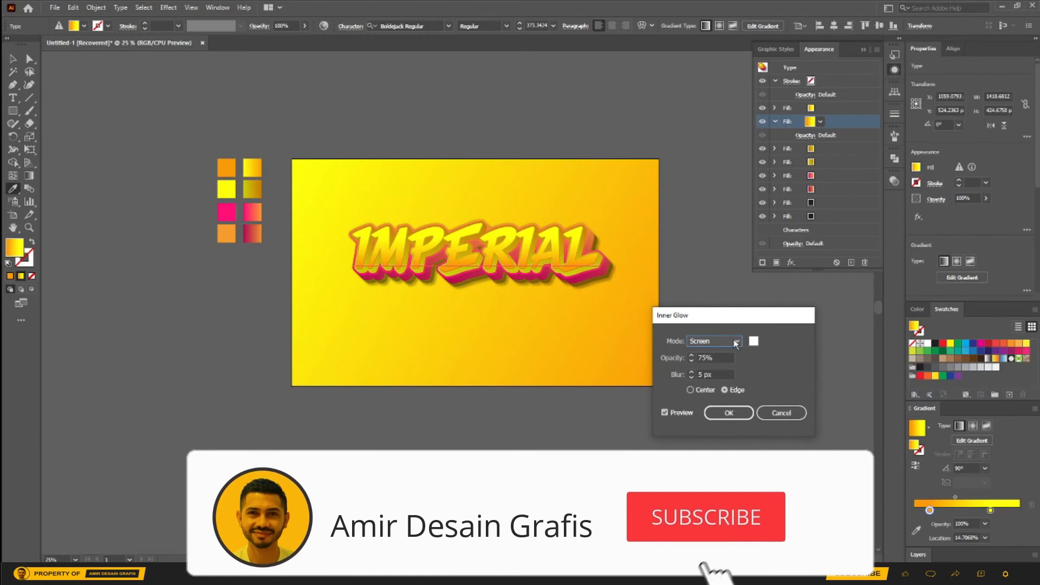
left_click(735, 341)
left_click(732, 394)
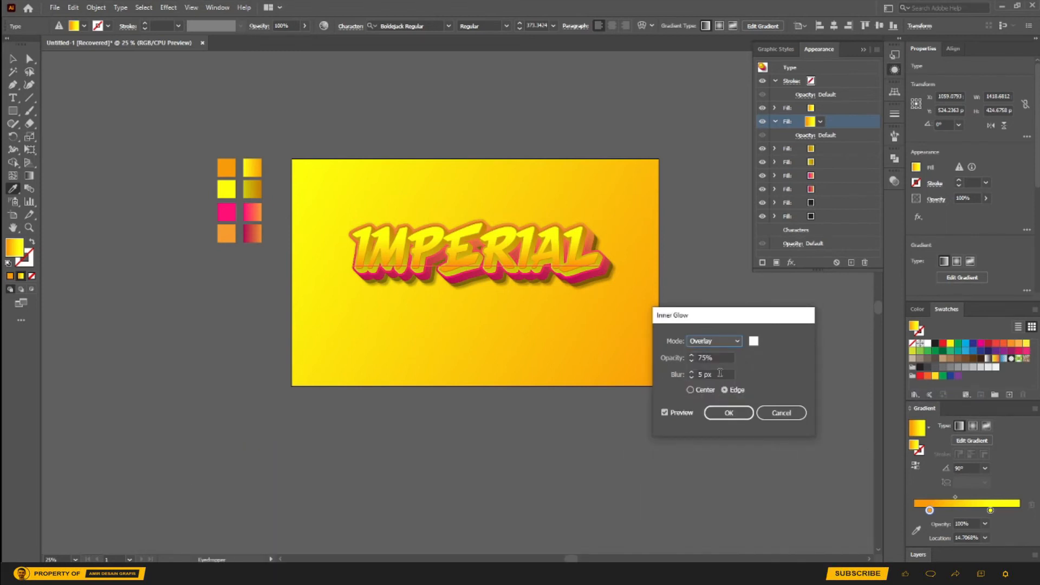
left_click(720, 373)
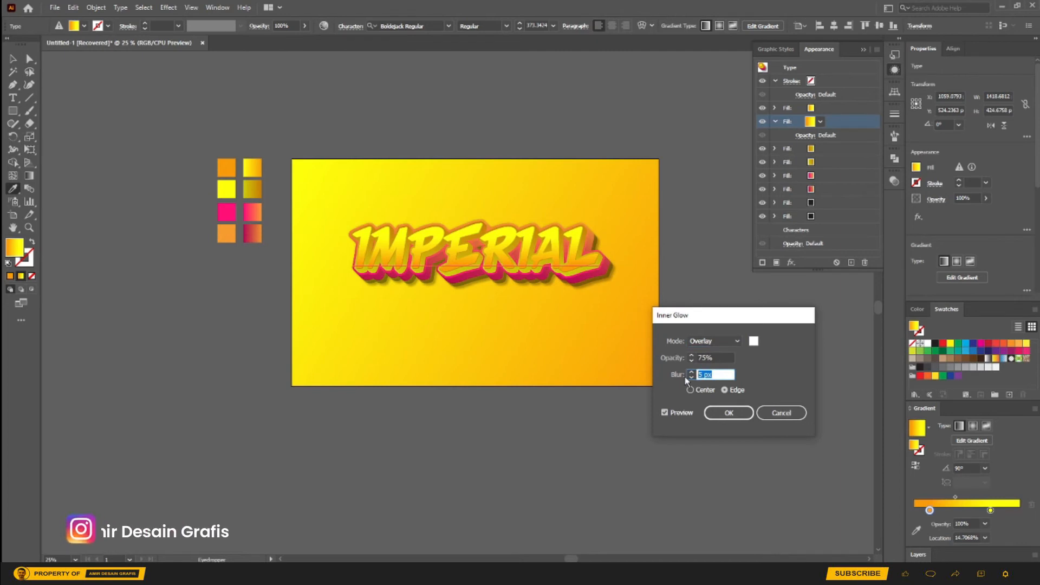
type("8")
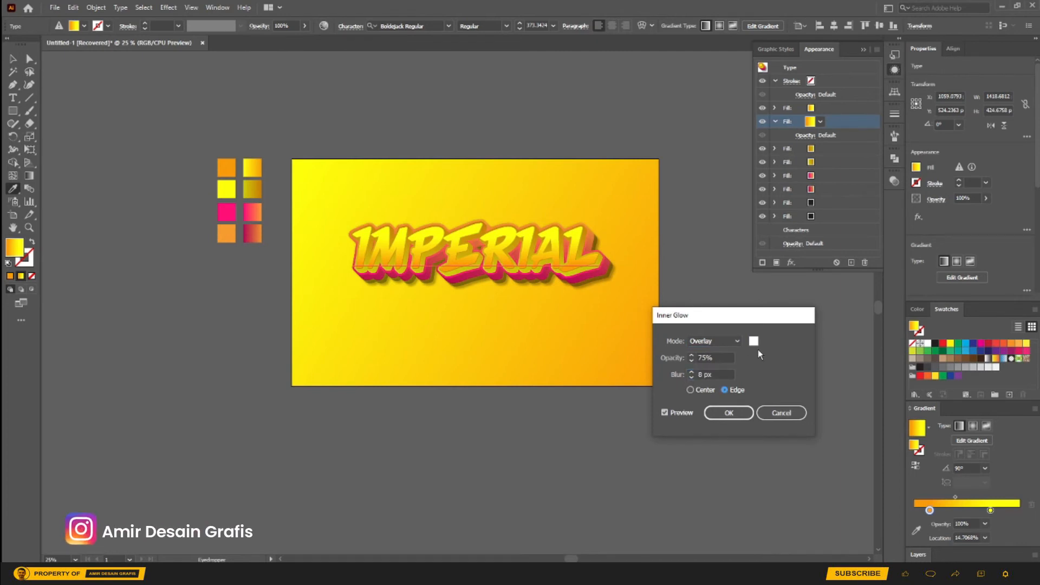
Set the Inner Glow color to dark orange D66100 and apply the effect.
left_click(753, 341)
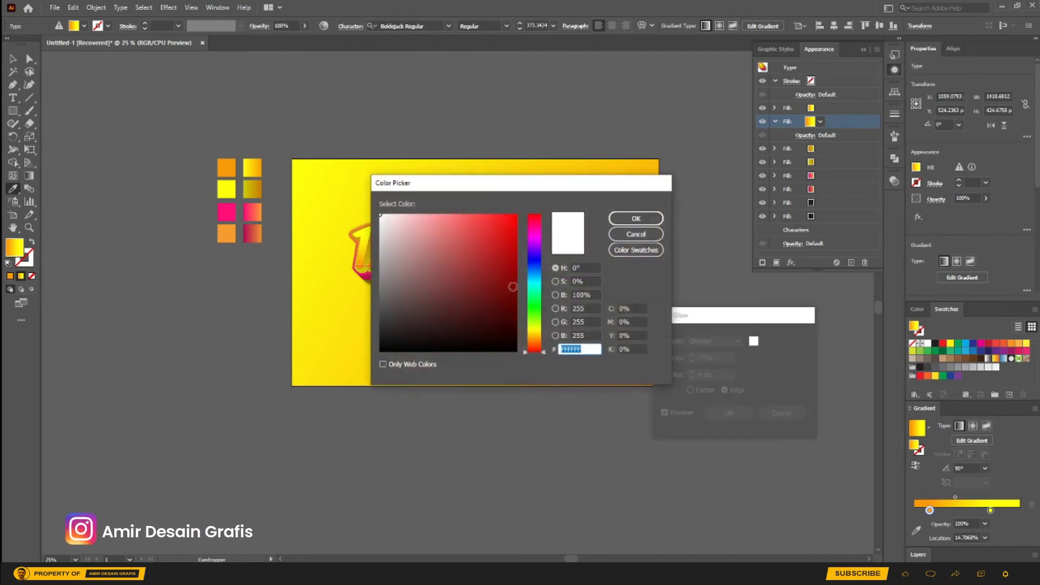
left_click(534, 341)
left_click(496, 254)
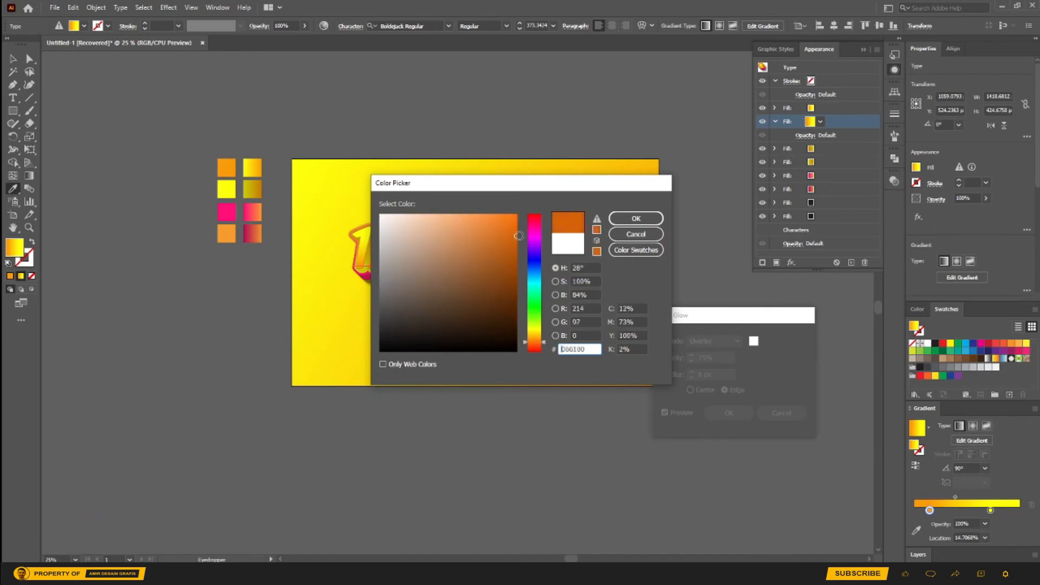
left_click(636, 219)
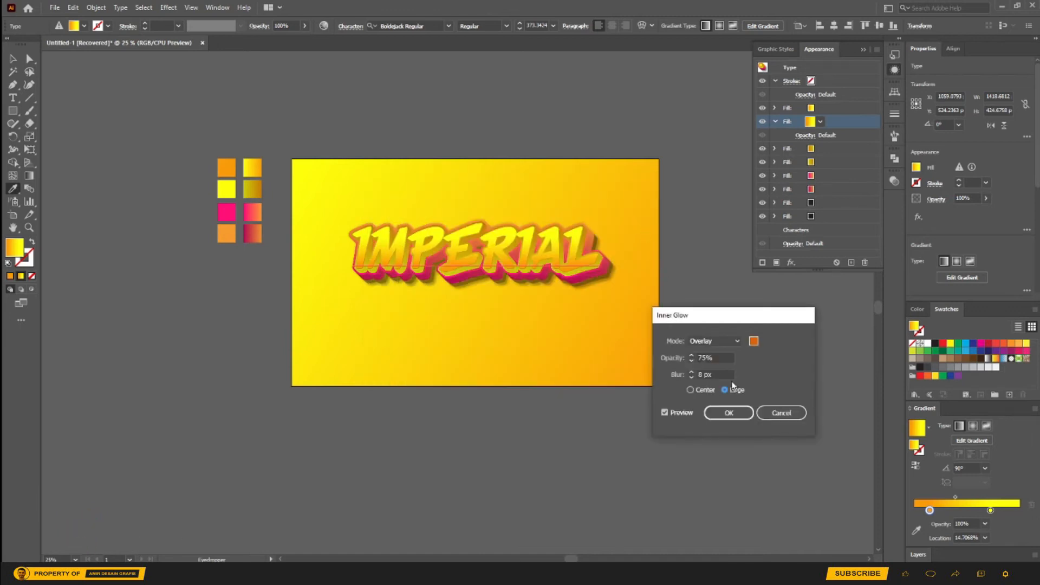
left_click(729, 413)
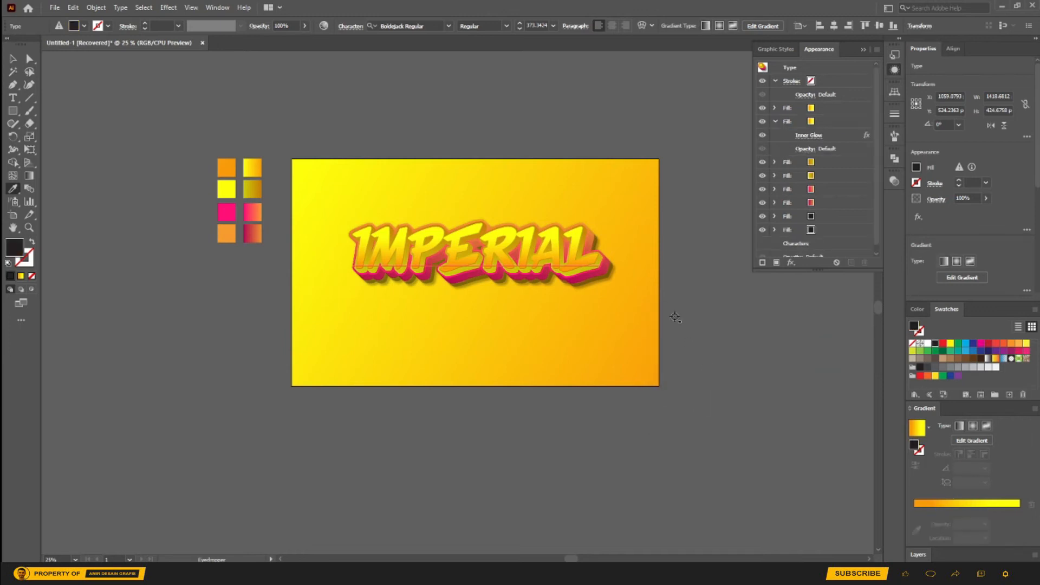
Hide the topmost yellow-to-orange fill of the IMPERIAL text and check the lower fill with its Inner Glow switched off and on.
scroll(594, 232, "up", 3)
key("v")
left_click(401, 240)
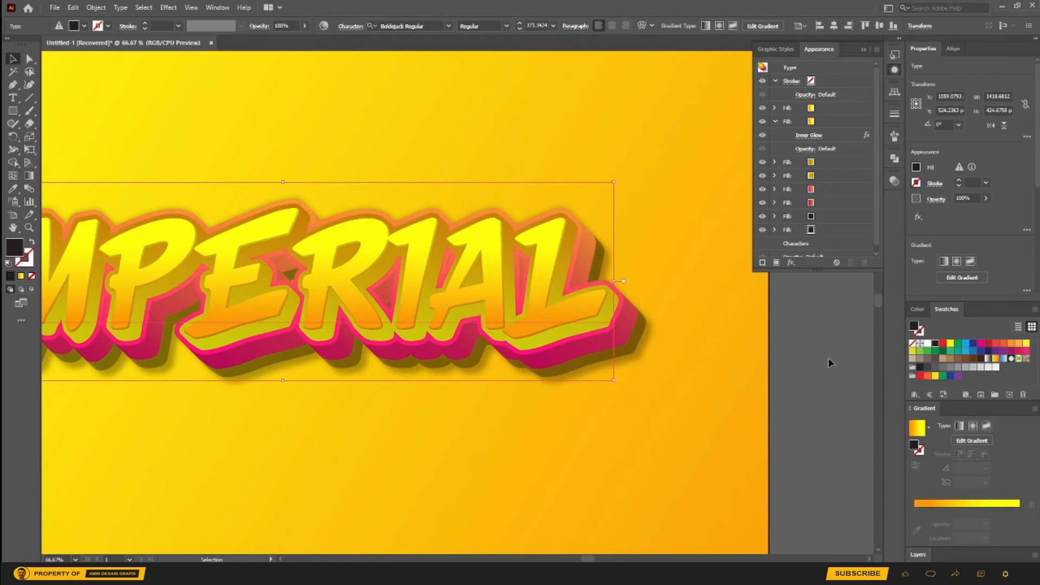
left_click(818, 355)
left_click(582, 309)
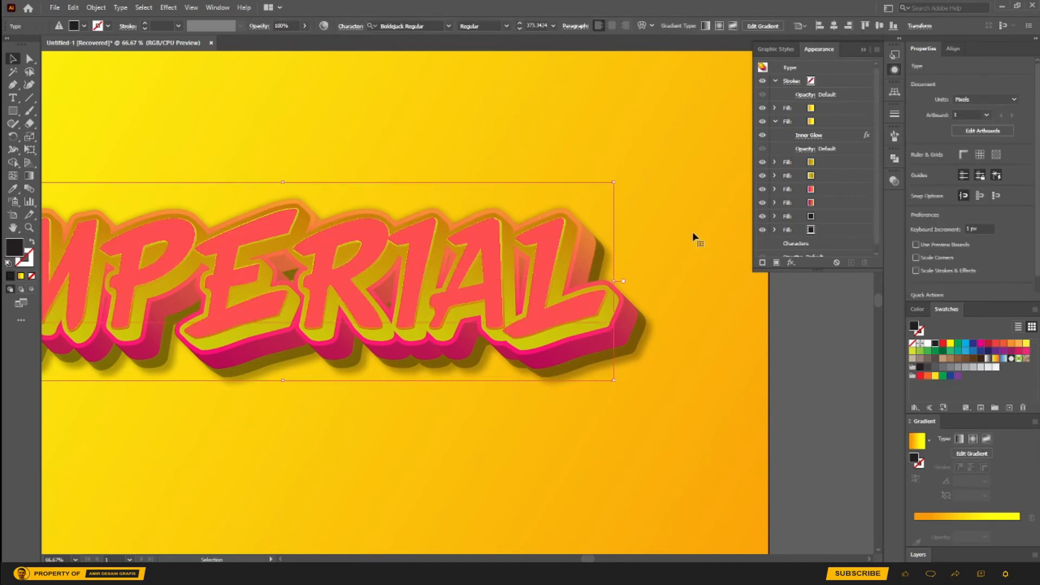
left_click(765, 135)
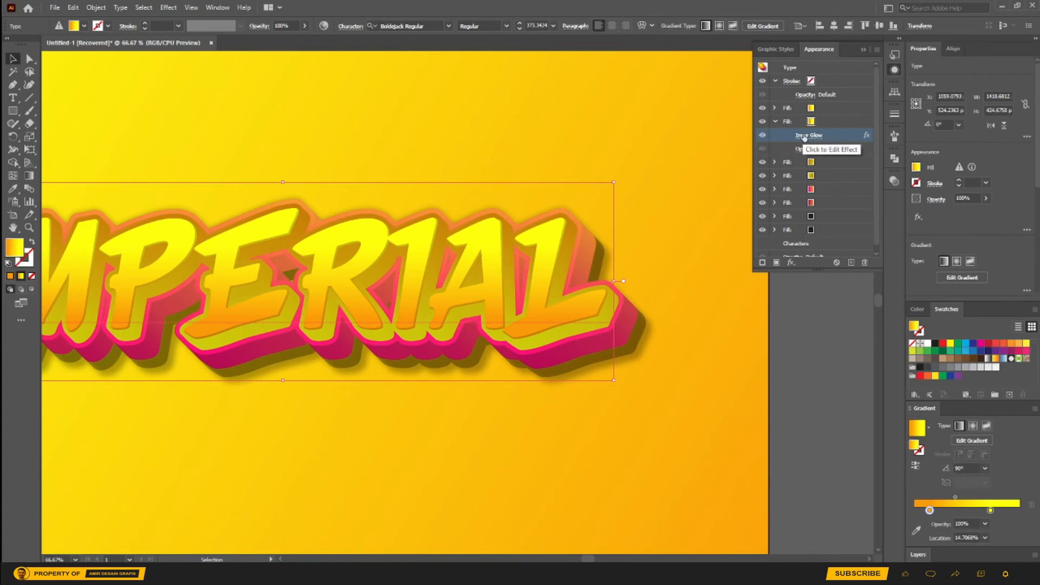
left_click(762, 108)
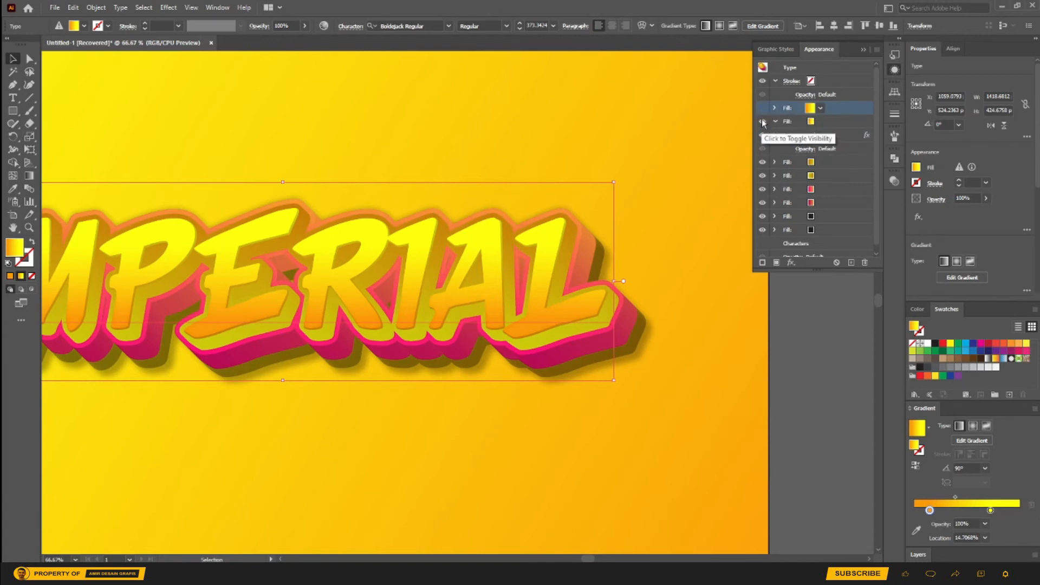
left_click(761, 136)
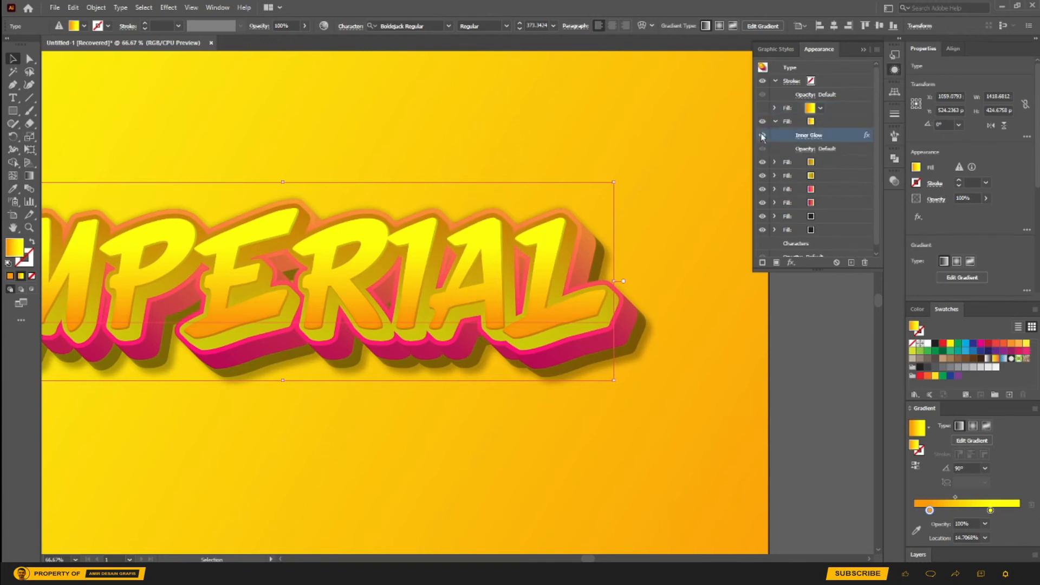
Change the Inner Glow color on the lower yellow-to-orange fill to white, with the glow starting from the Edge.
left_click(803, 137)
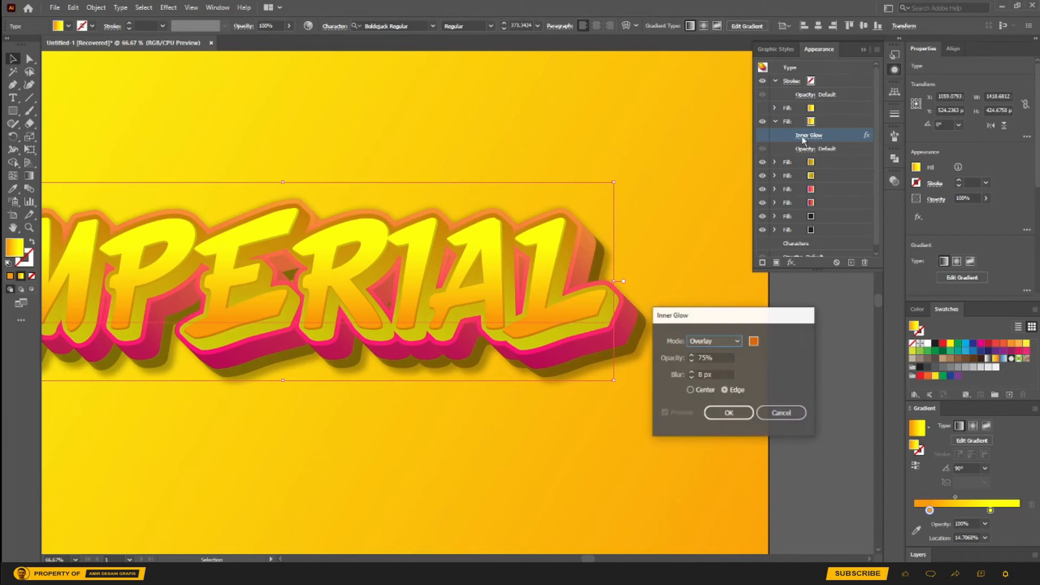
left_click(754, 341)
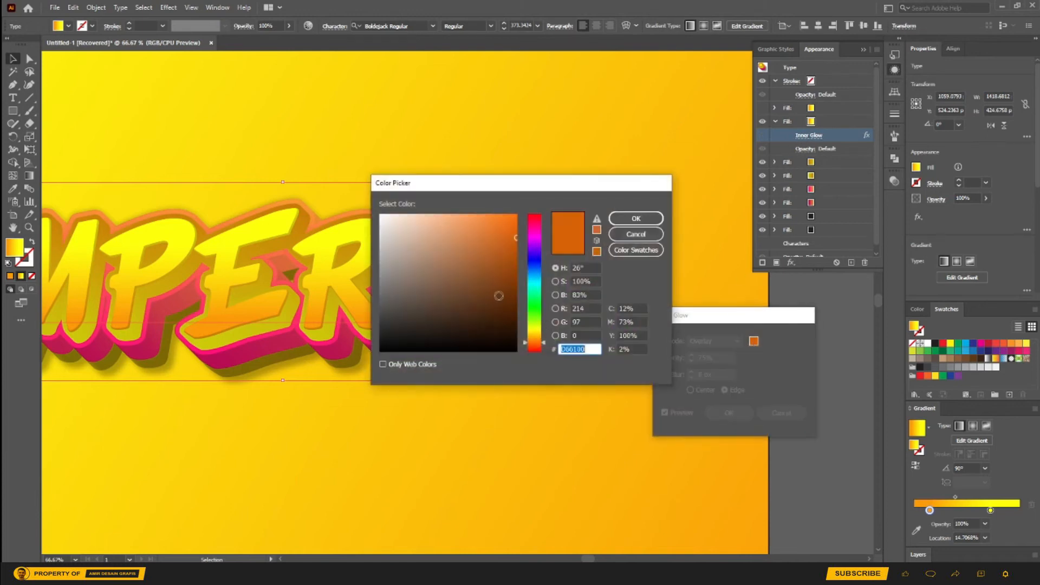
left_click(623, 219)
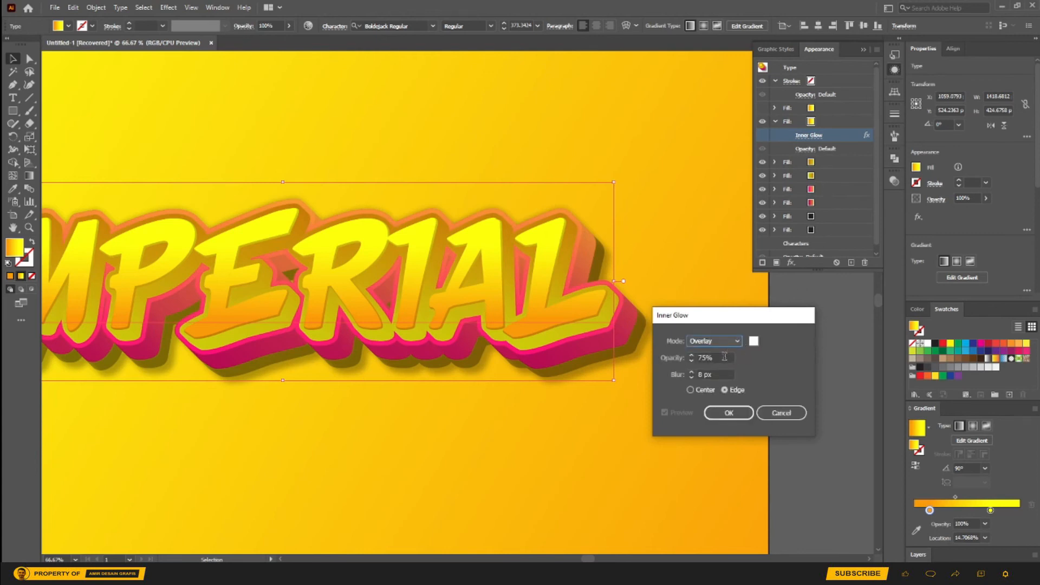
left_click(702, 391)
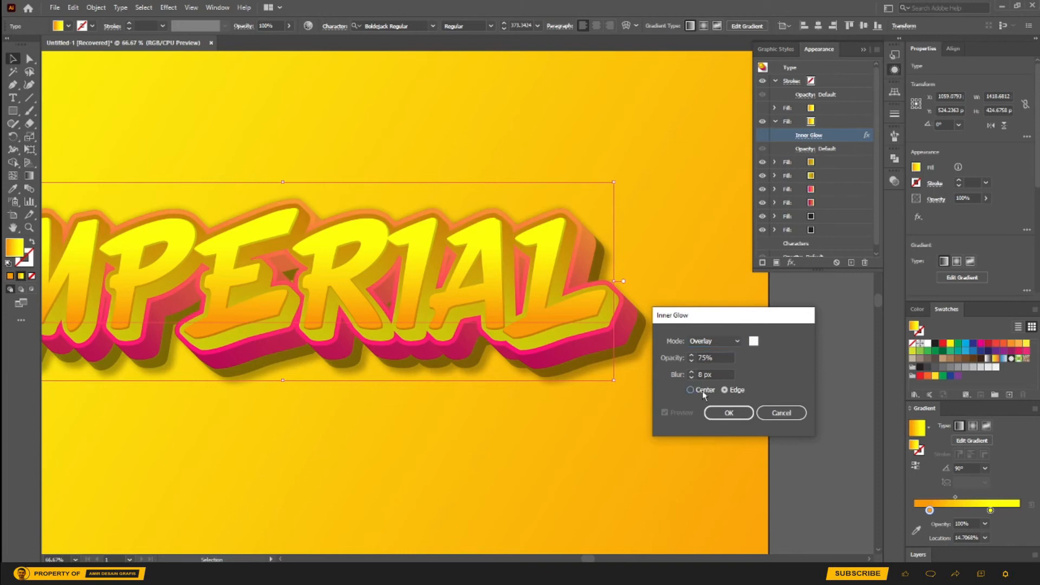
left_click(724, 389)
left_click(729, 413)
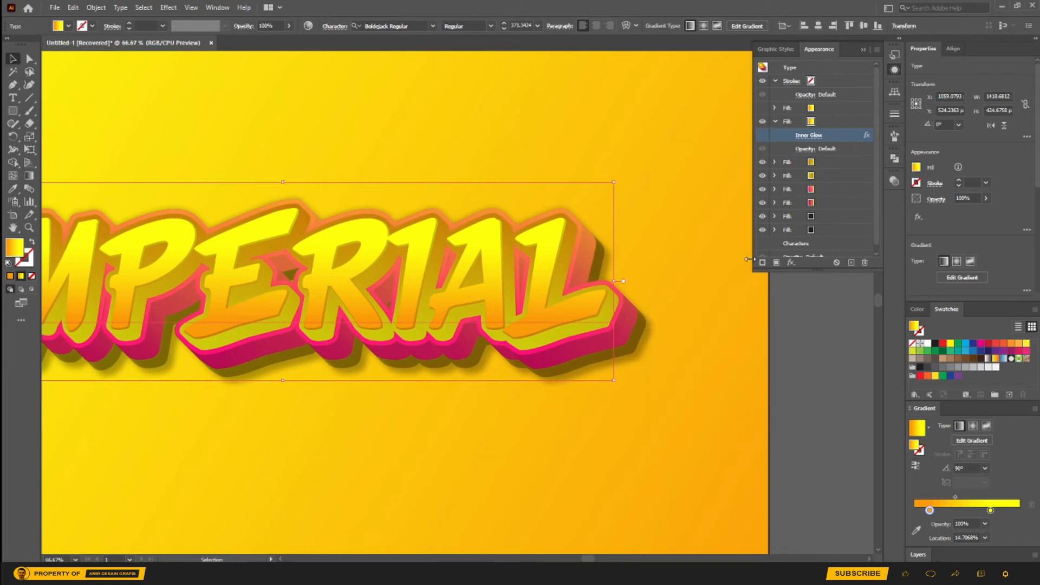
Show the topmost yellow-to-orange fill again and collapse the effects of the fill below it.
left_click(788, 108)
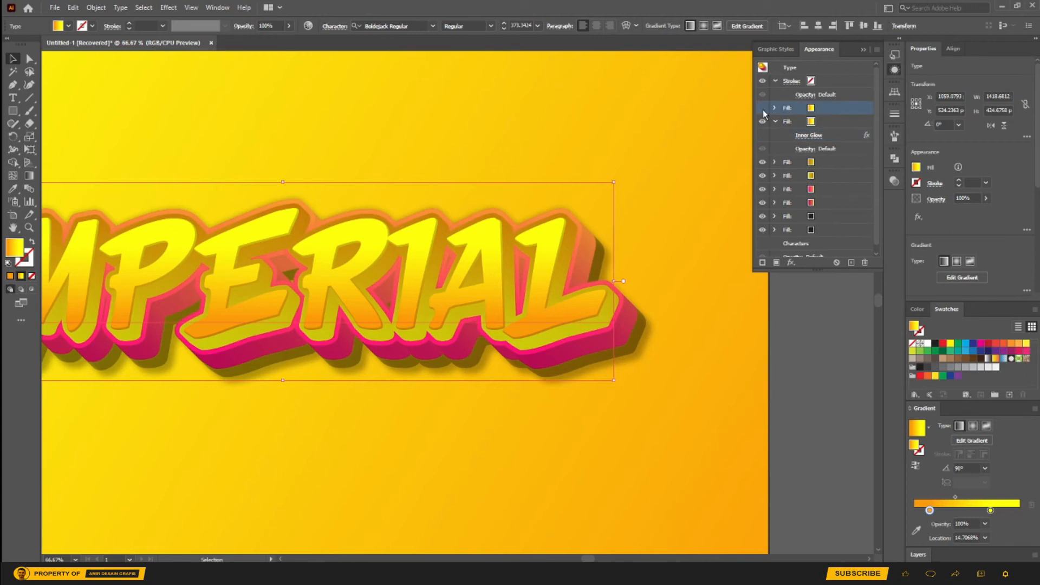
left_click(762, 139)
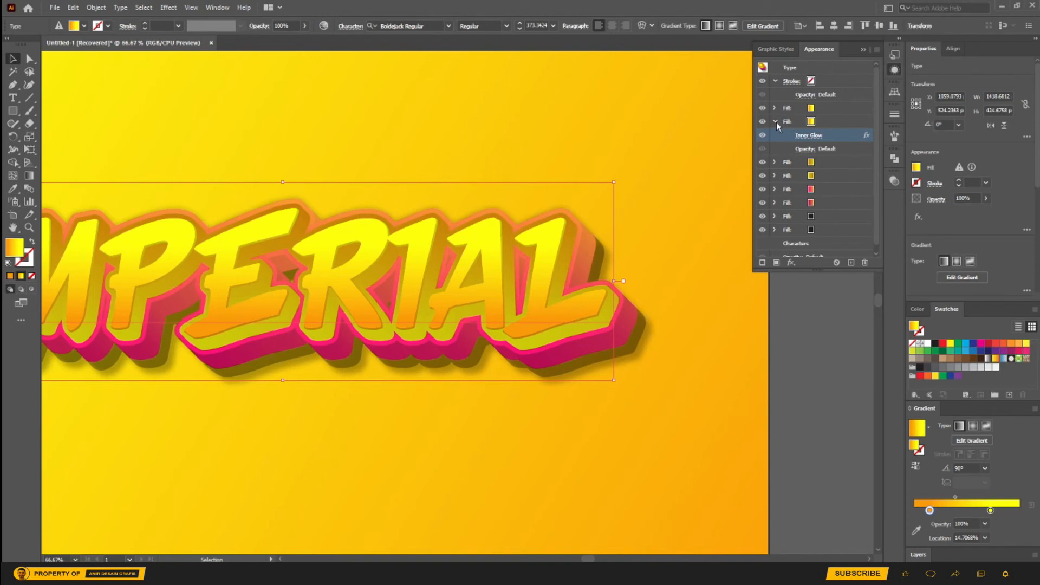
left_click(775, 122)
Add an Offset Path effect of -2 px with Round joins to the topmost yellow-to-orange fill.
left_click(823, 107)
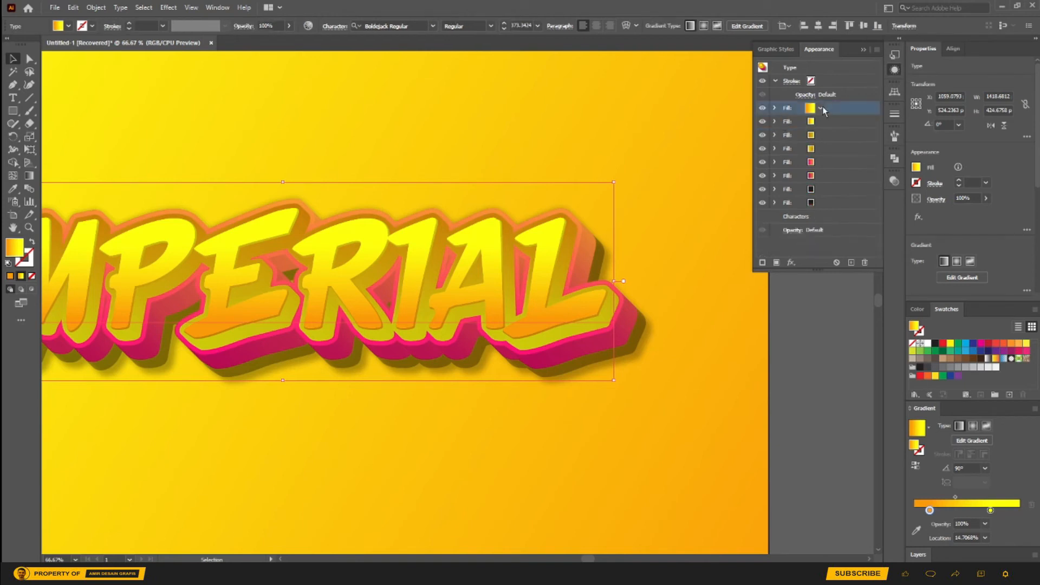
left_click(792, 263)
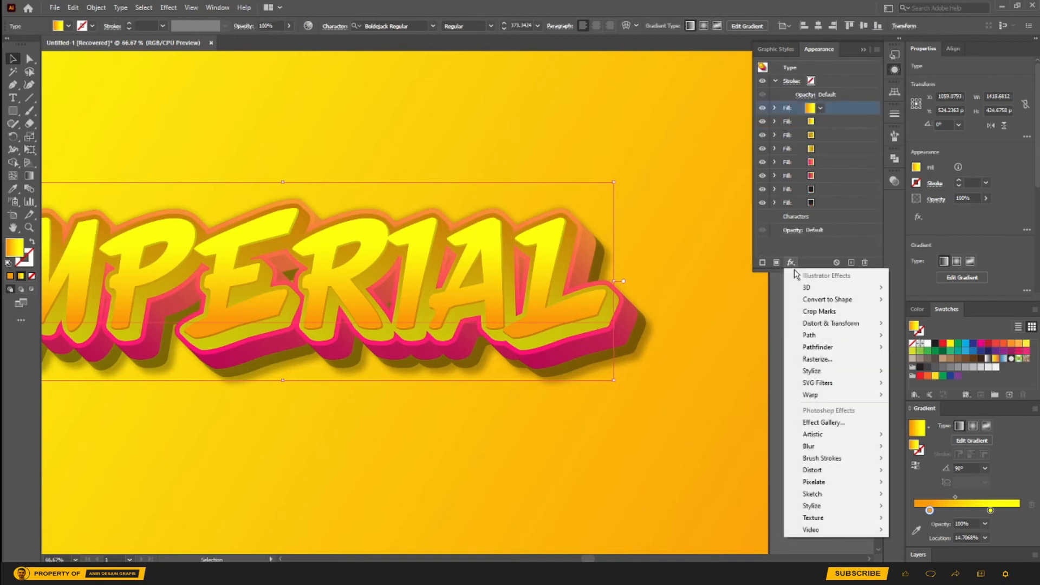
mouse_move(835, 367)
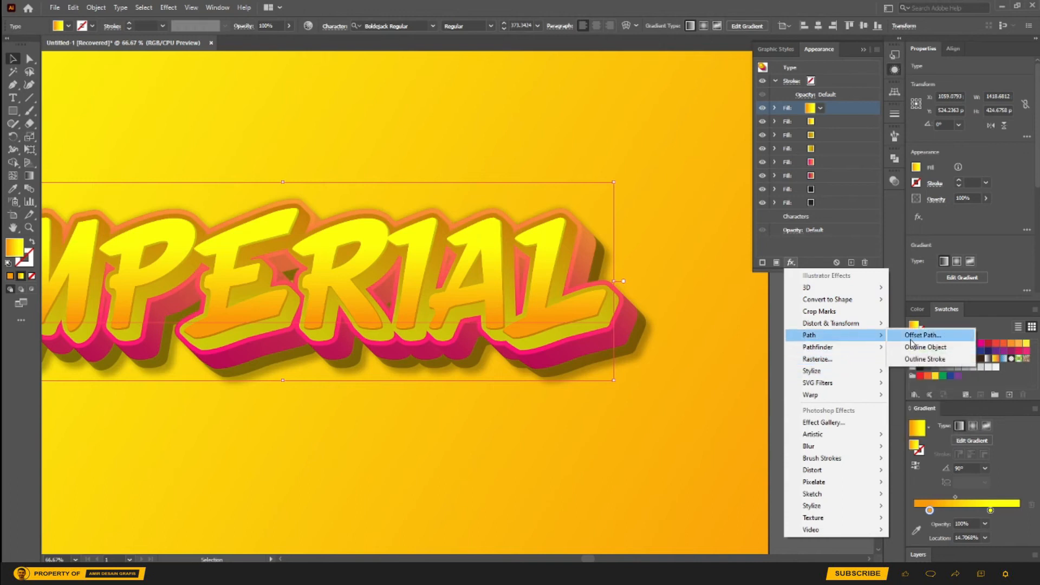
left_click(912, 336)
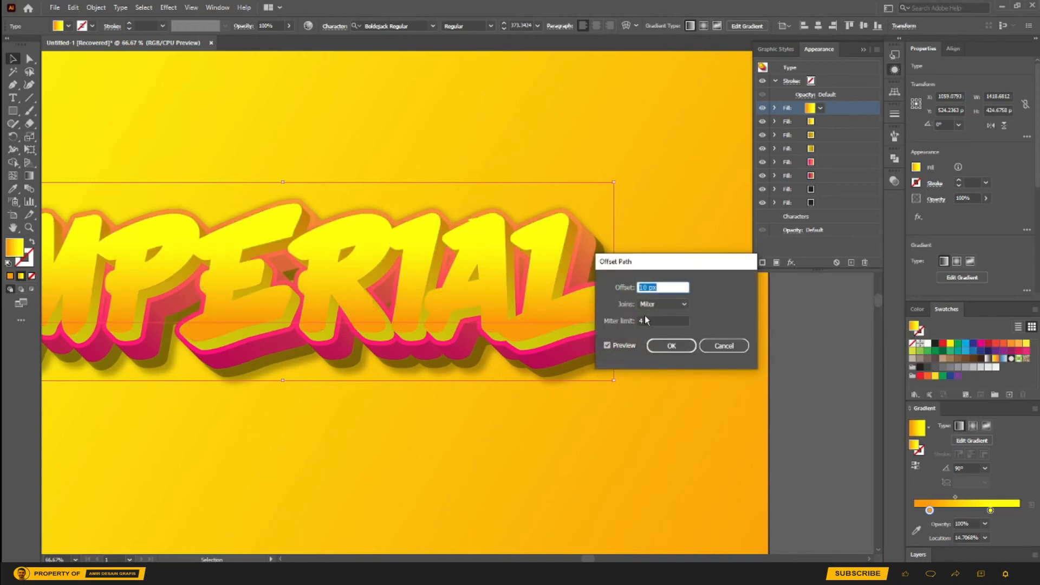
type("-2")
key("Tab")
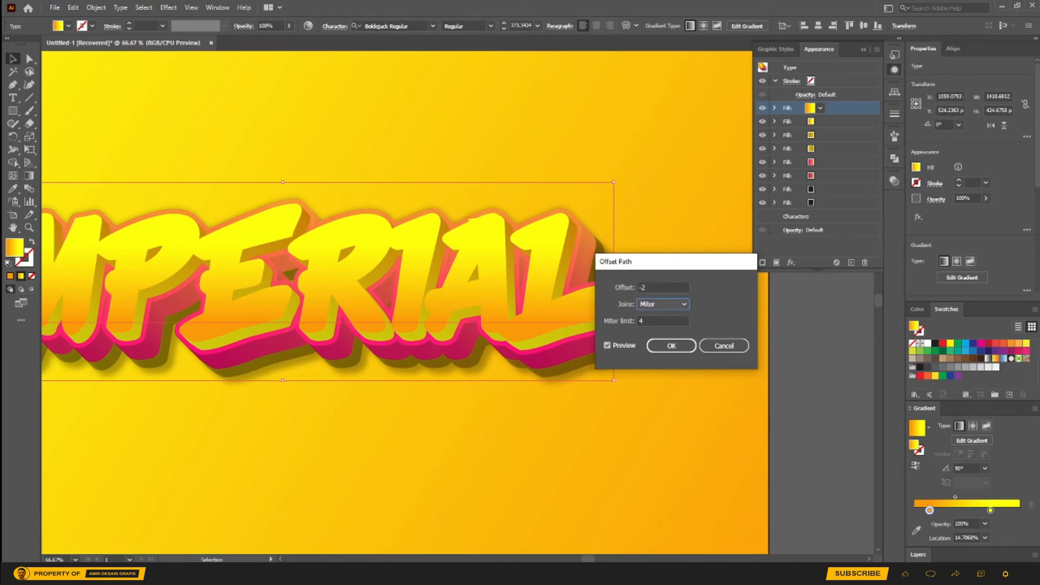
left_click(676, 302)
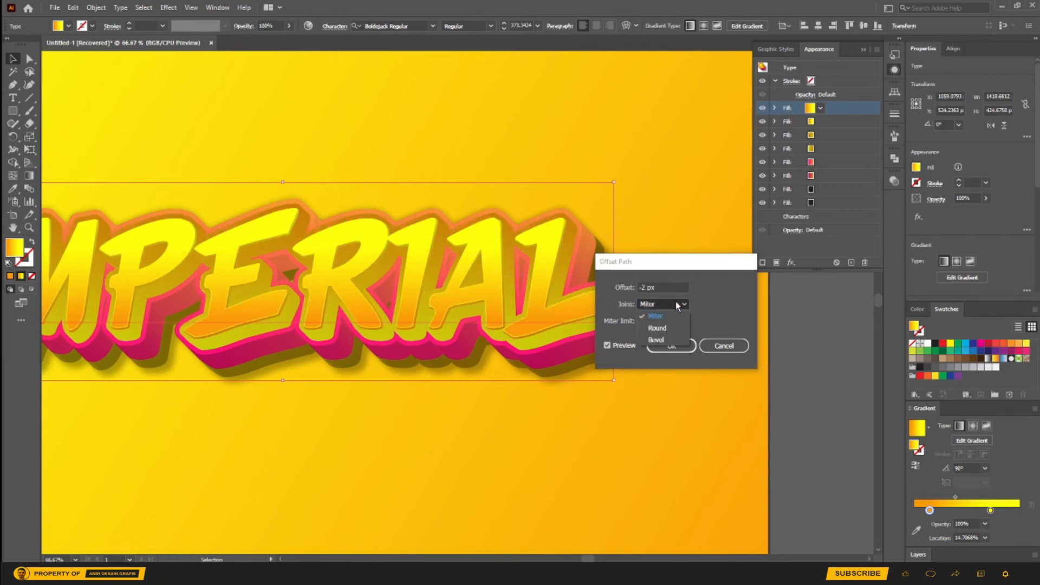
left_click(667, 329)
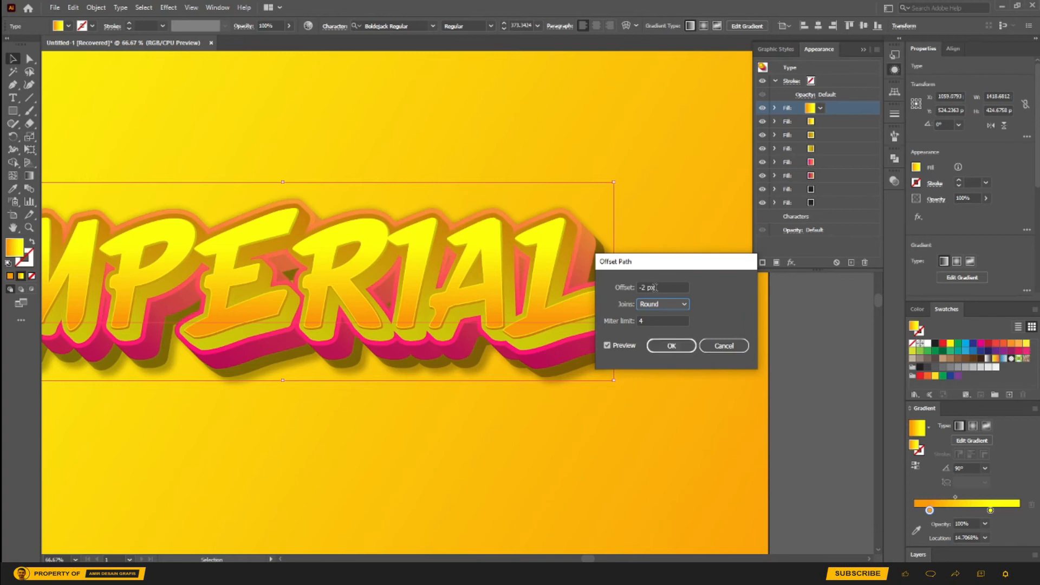
Set the Offset Path distance to -4 px and apply the effect.
key("shift+Tab")
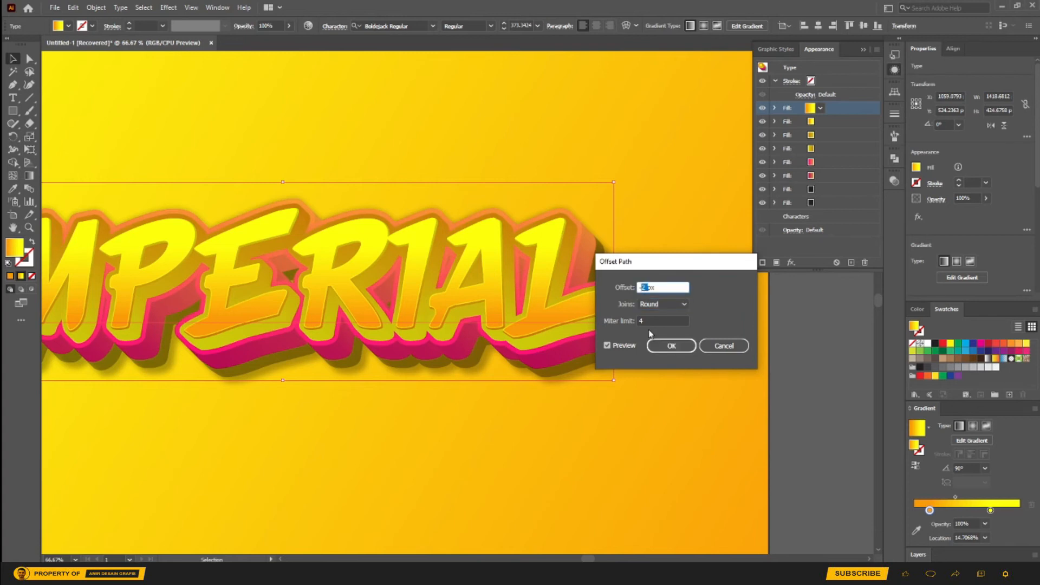
type("-4")
key("Tab")
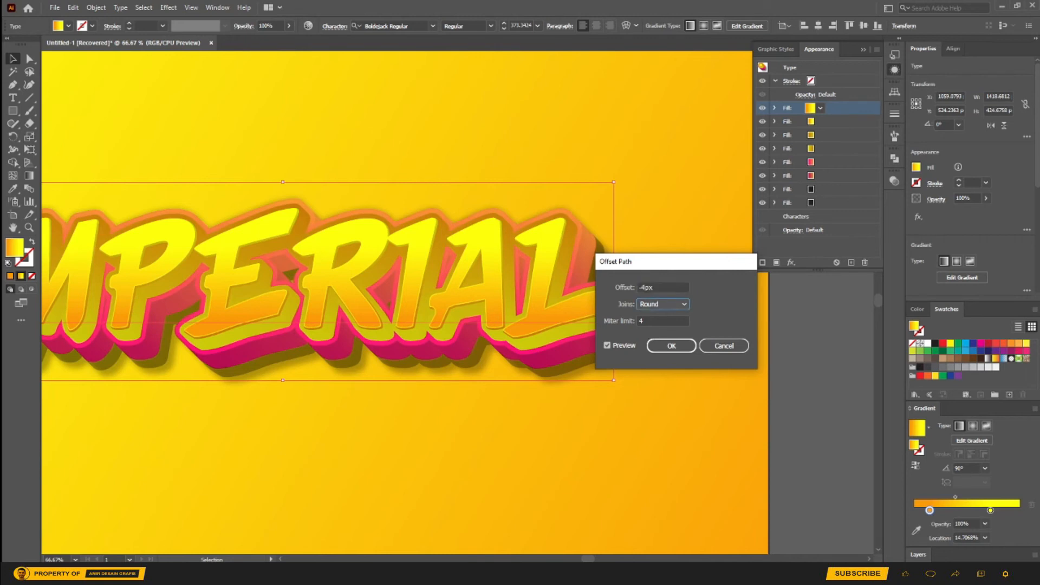
left_click(672, 346)
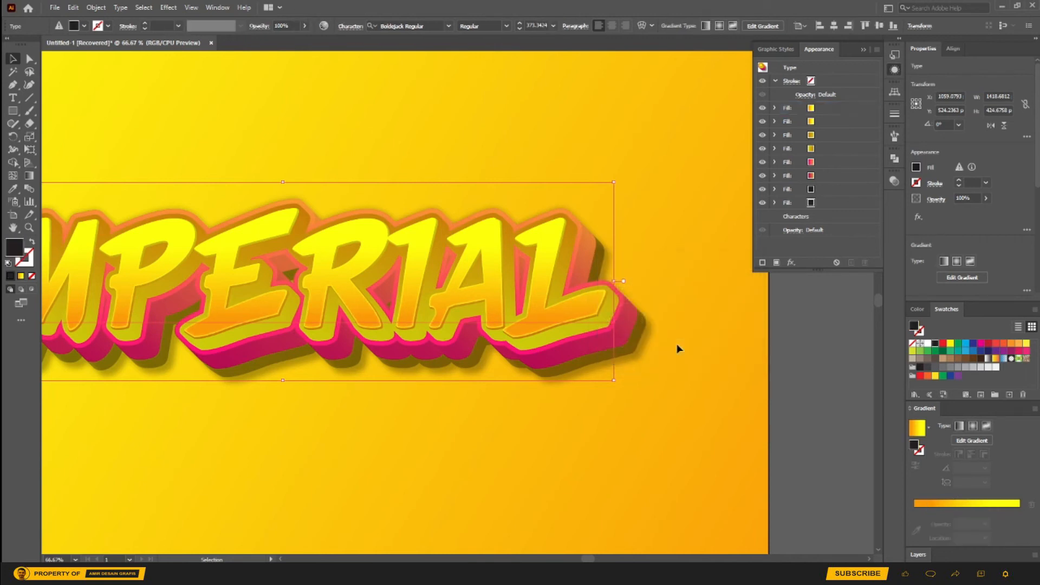
Apply the Chrome filter from the Effect Gallery's Sketch group to the topmost fill, with Detail 2 and Smoothness 6.
left_click(849, 109)
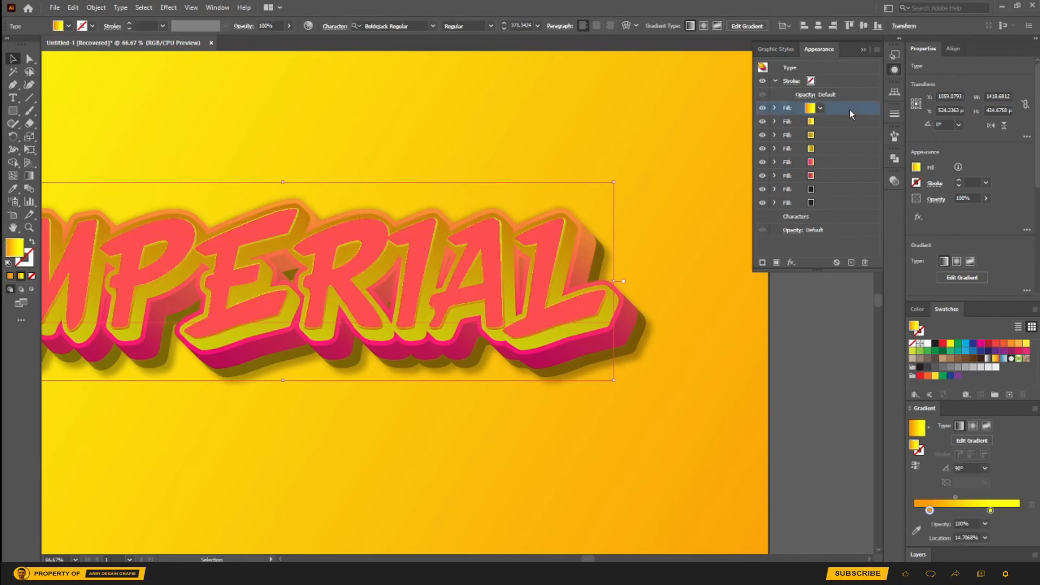
left_click(791, 263)
left_click(826, 422)
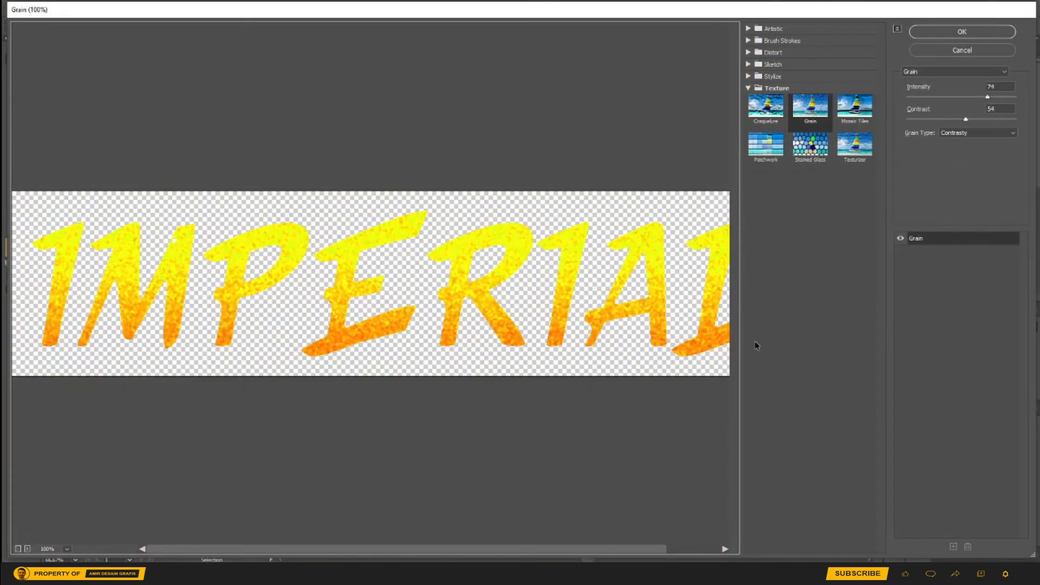
left_click(749, 76)
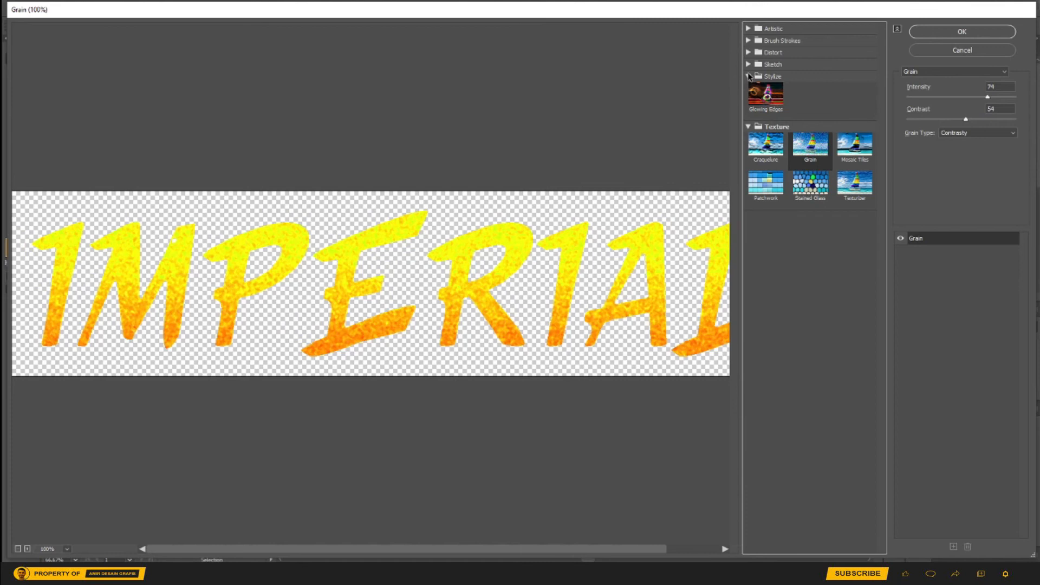
left_click(754, 94)
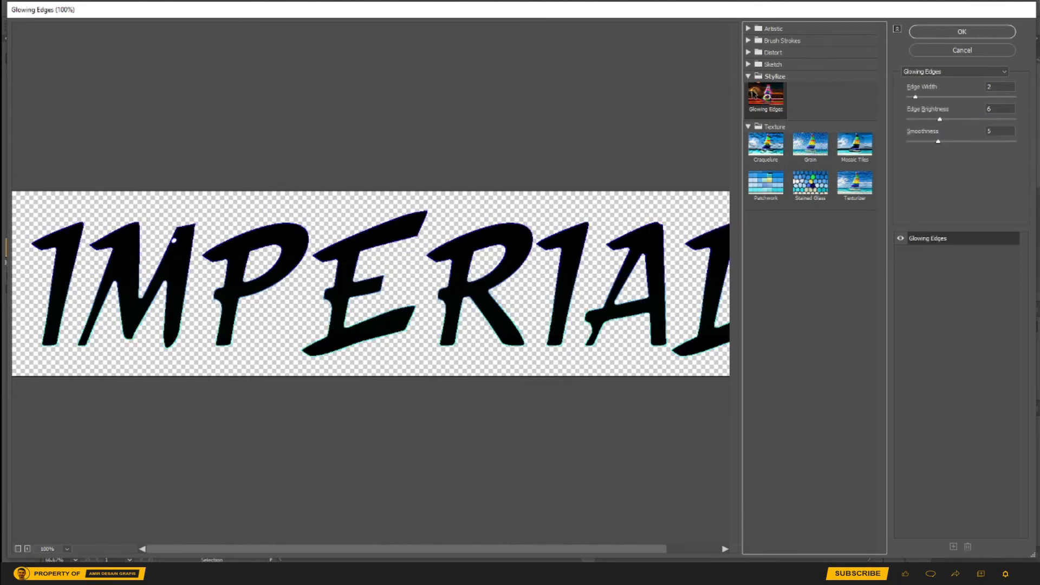
left_click(748, 64)
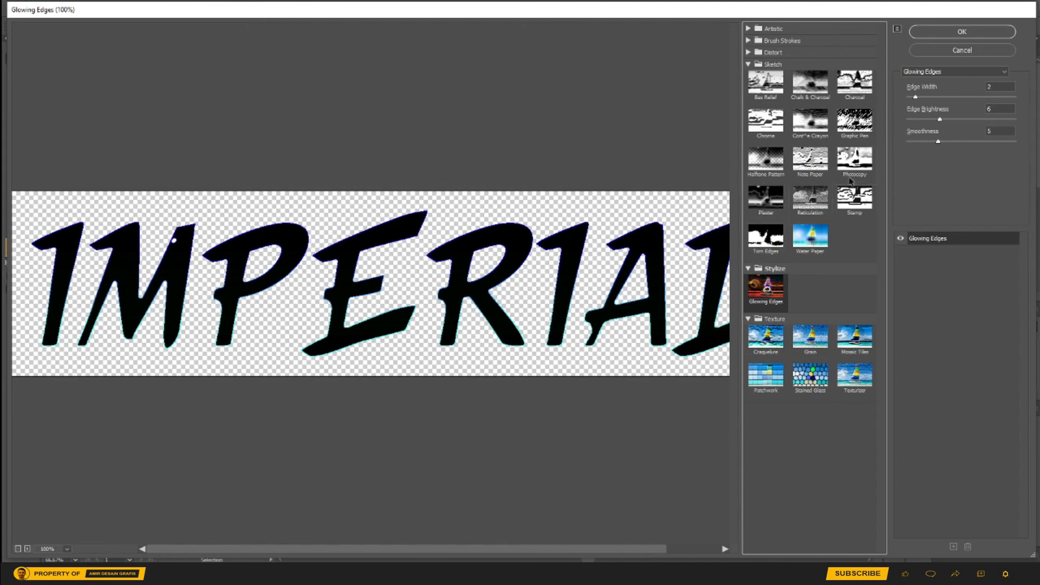
left_click(755, 120)
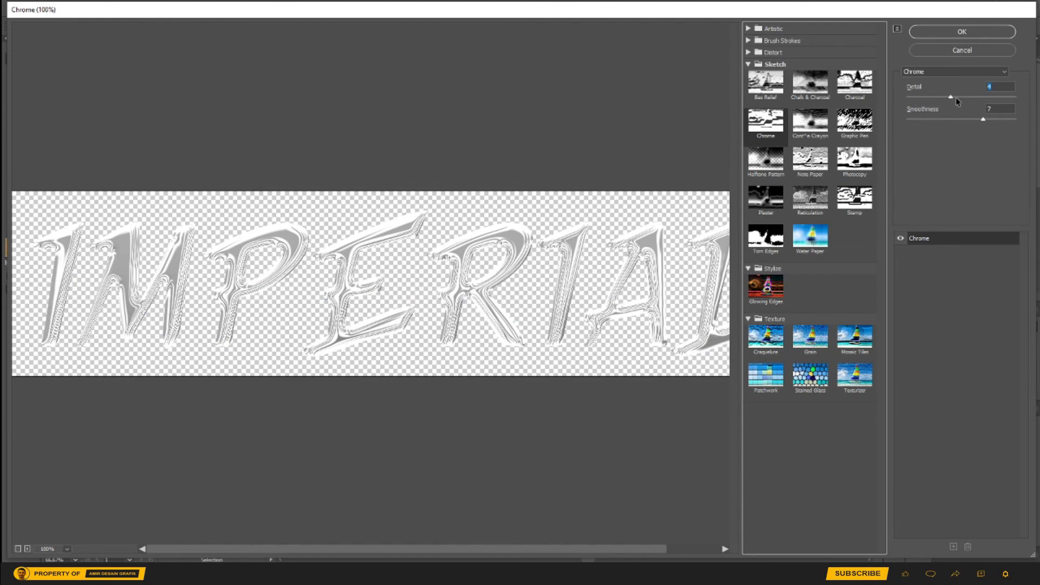
left_click_drag(966, 97, 976, 130)
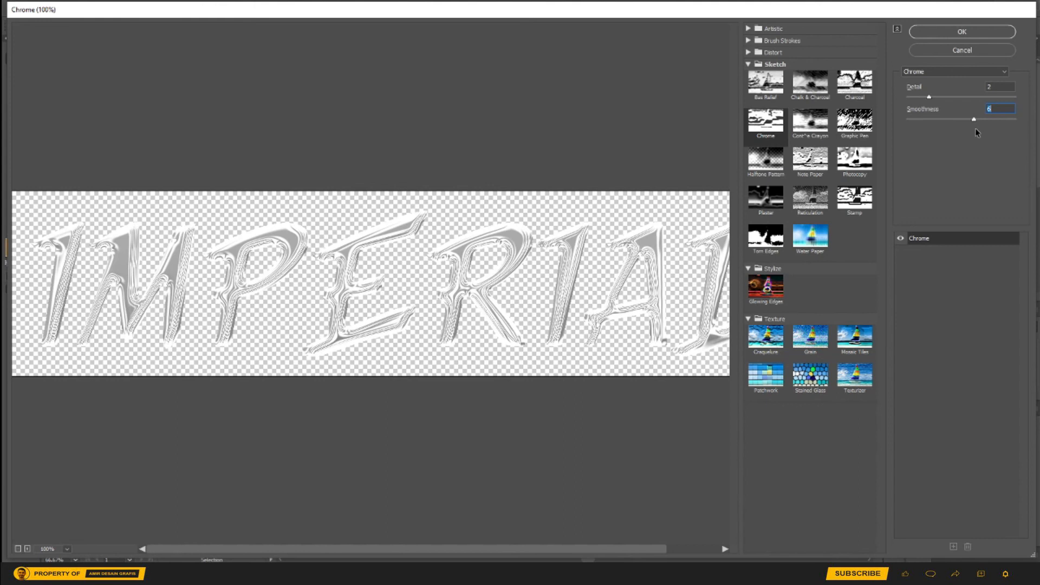
left_click(989, 31)
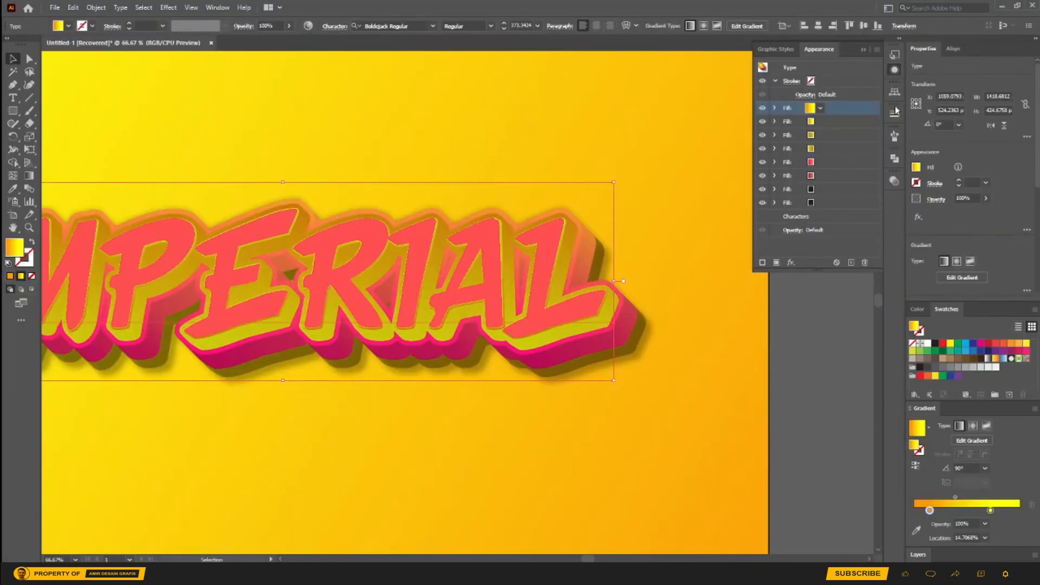
left_click(837, 156)
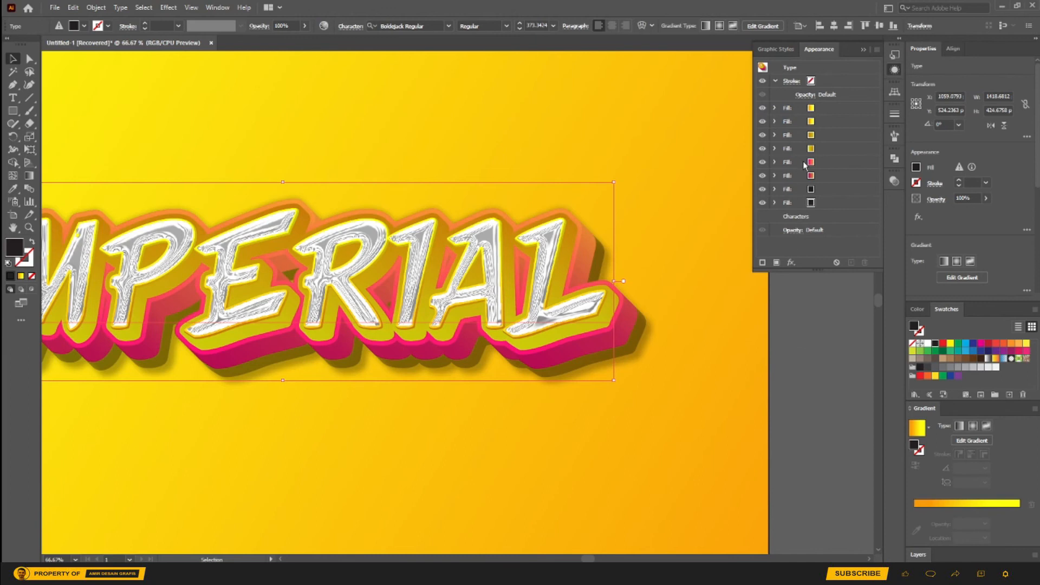
Set the blending mode of the topmost chrome-textured fill to Screen.
left_click(797, 109)
left_click(775, 109)
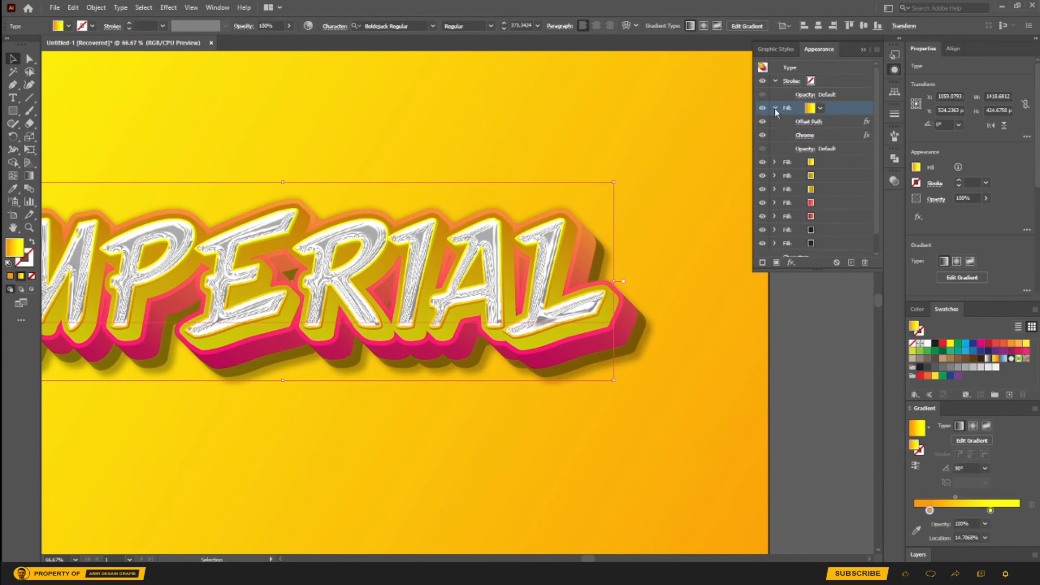
left_click(805, 149)
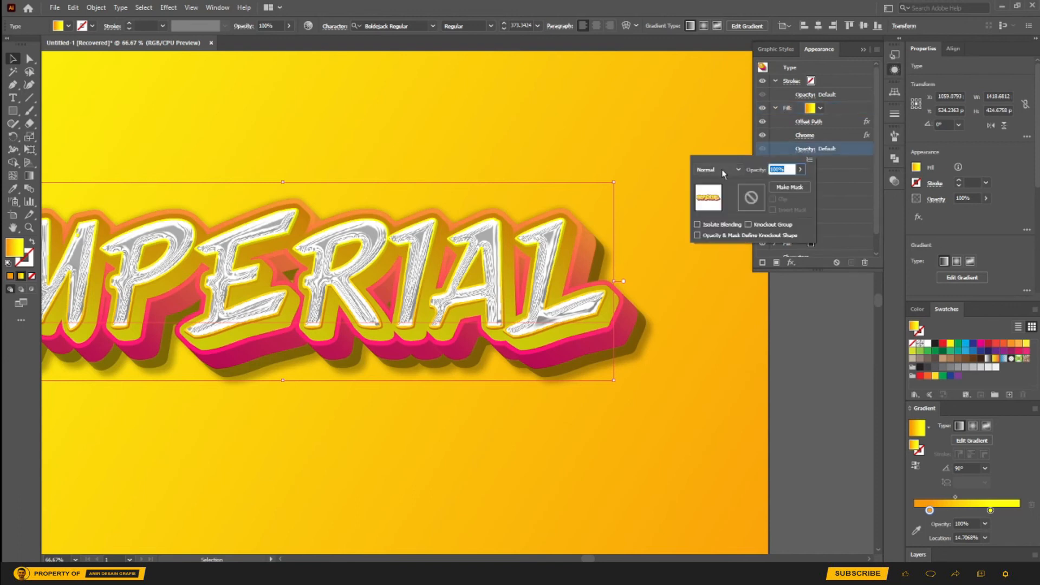
left_click(721, 169)
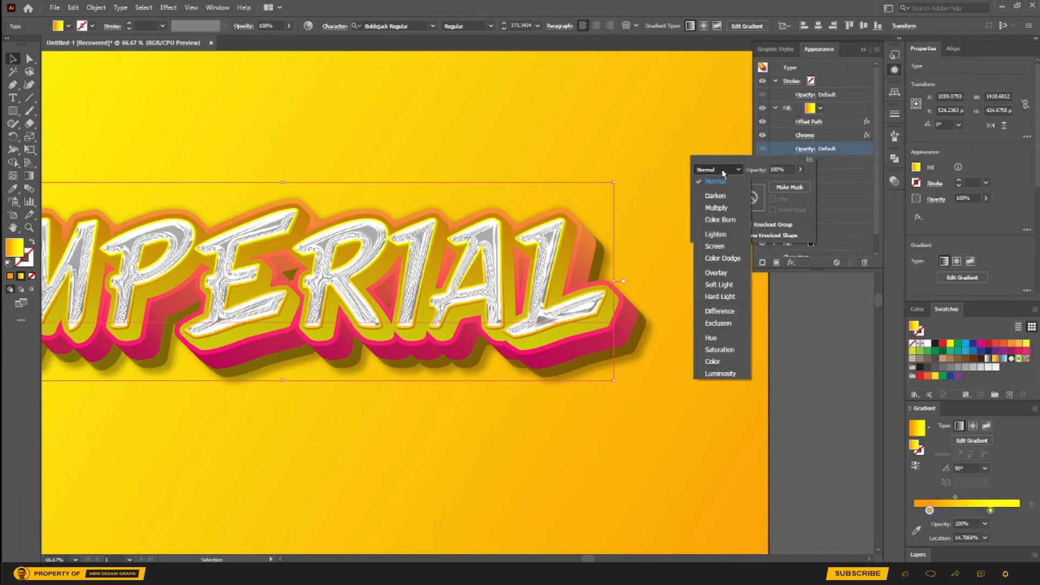
left_click(723, 245)
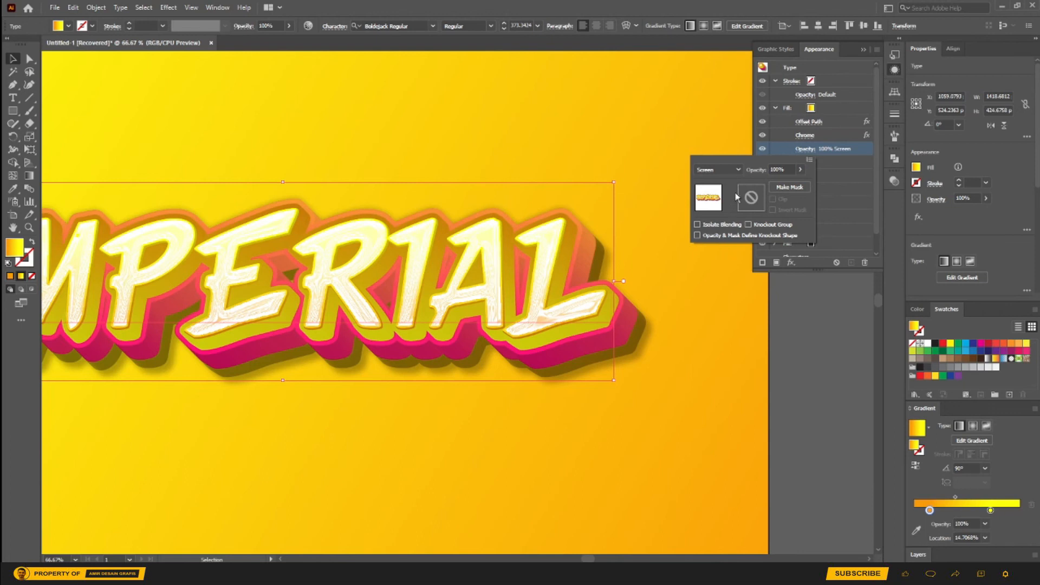
Try the Overlay and Soft Light blending modes on the chrome-textured fill.
left_click(738, 169)
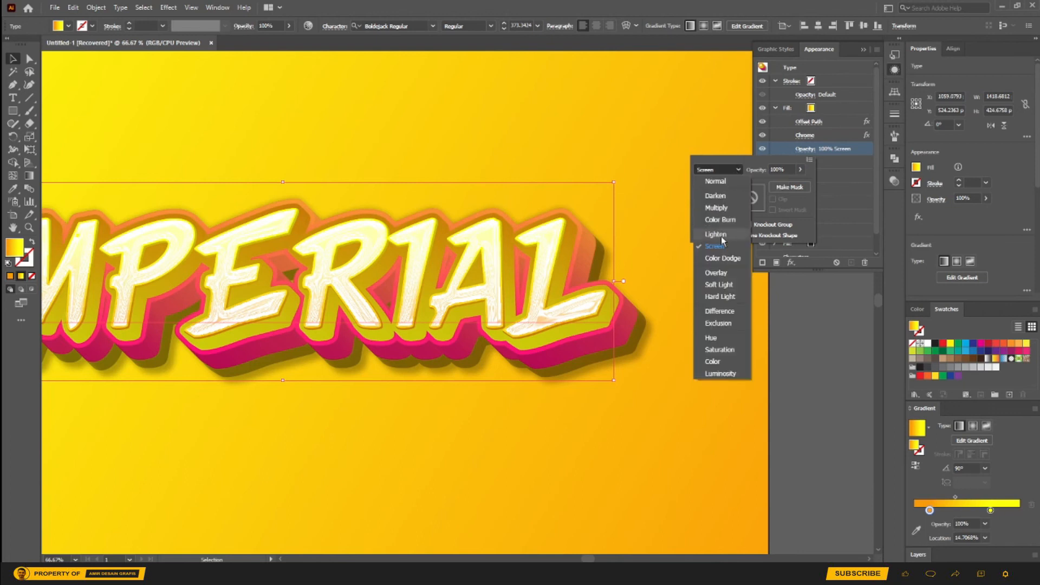
left_click(717, 273)
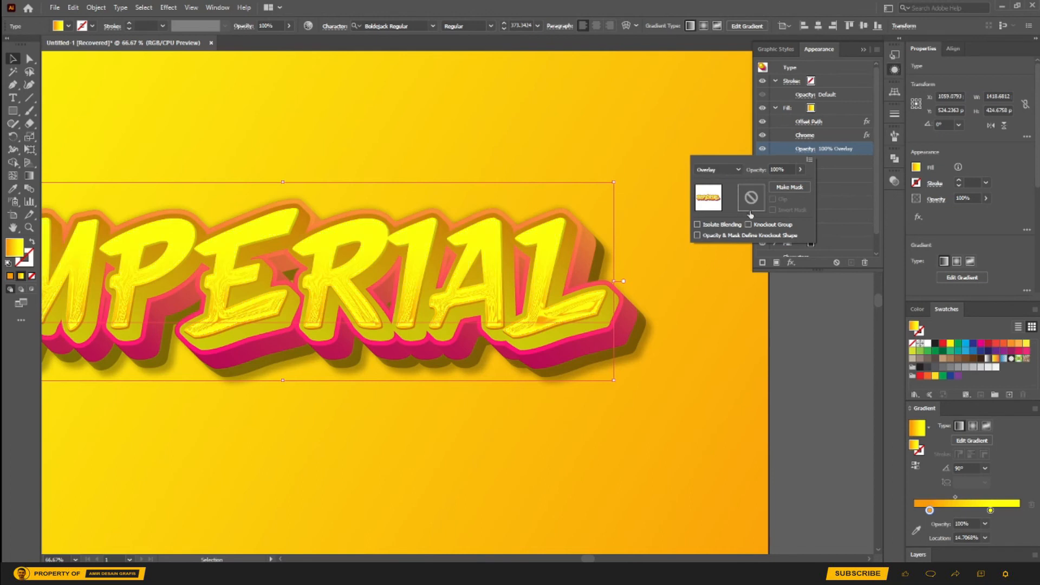
left_click(738, 170)
left_click(723, 285)
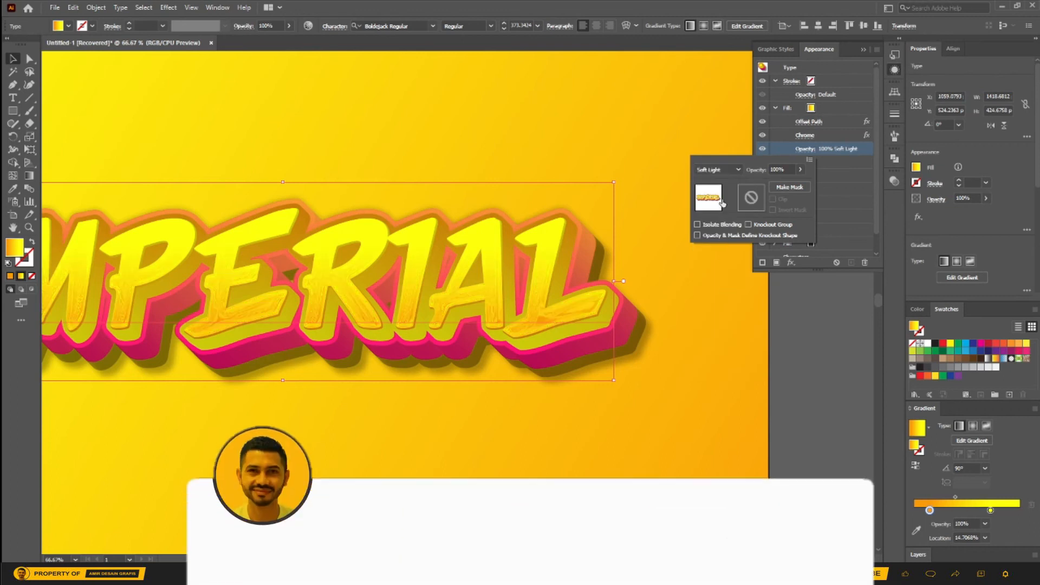
Set the chrome-textured fill's blending mode to Multiply and its opacity to 27%.
left_click(731, 171)
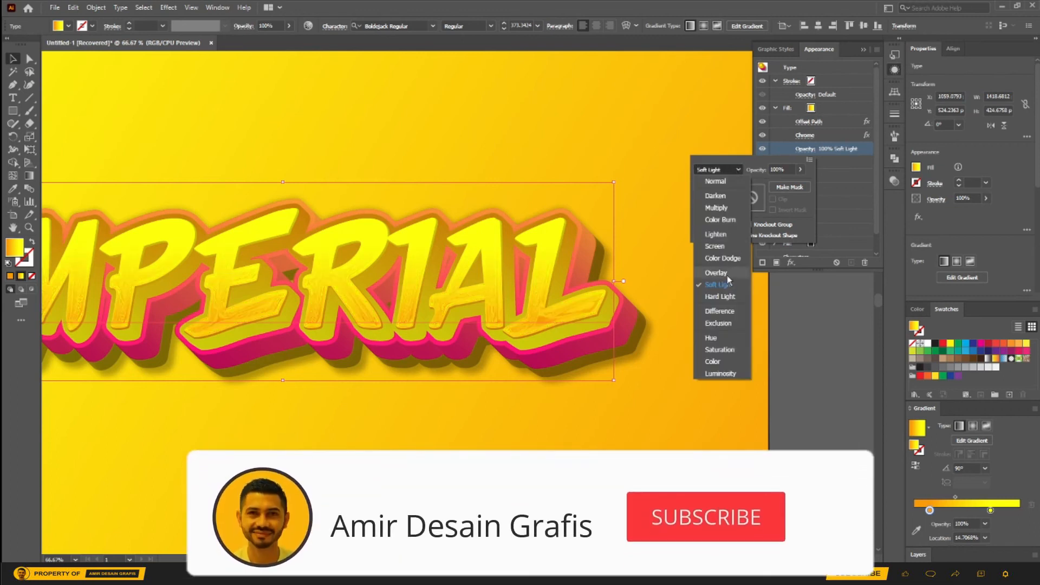
left_click(723, 210)
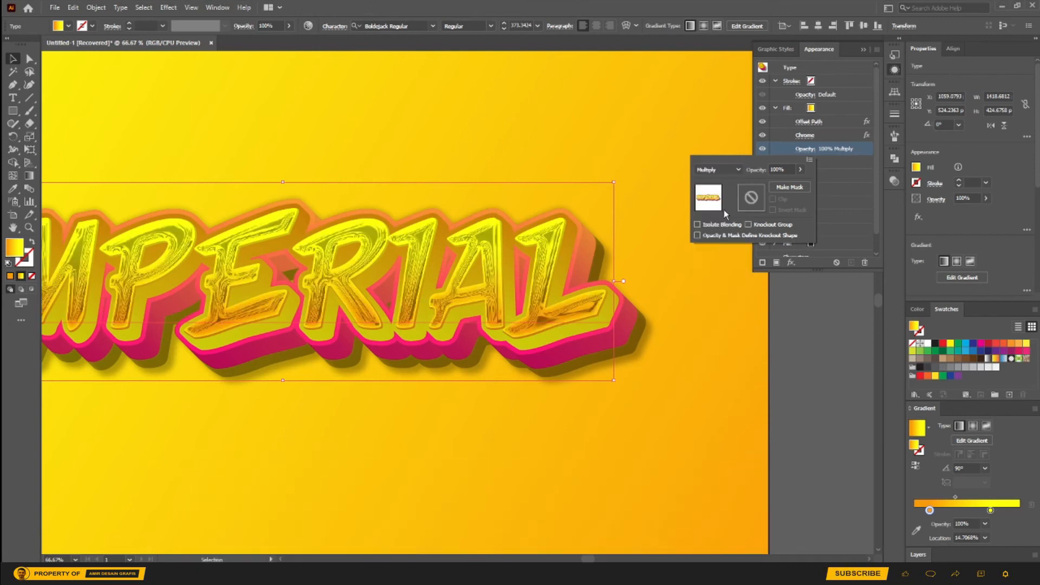
left_click(801, 169)
left_click_drag(800, 185, 770, 188)
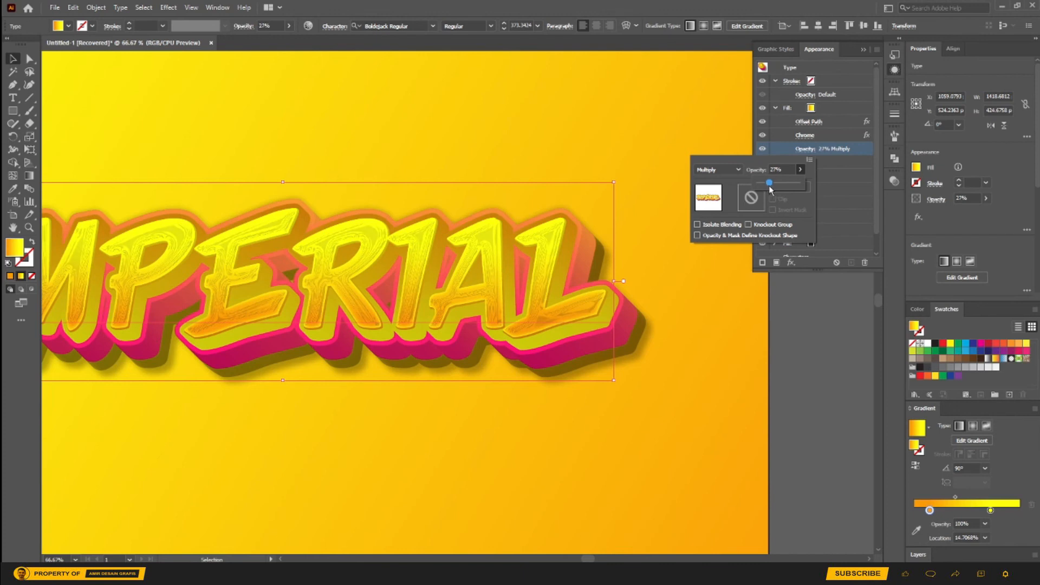
Duplicate the yellow-to-orange inner-glow fill and place the copy above the chrome-textured fill in the appearance stack.
left_click(774, 108)
left_click(775, 109)
left_click(840, 107)
left_click(843, 121)
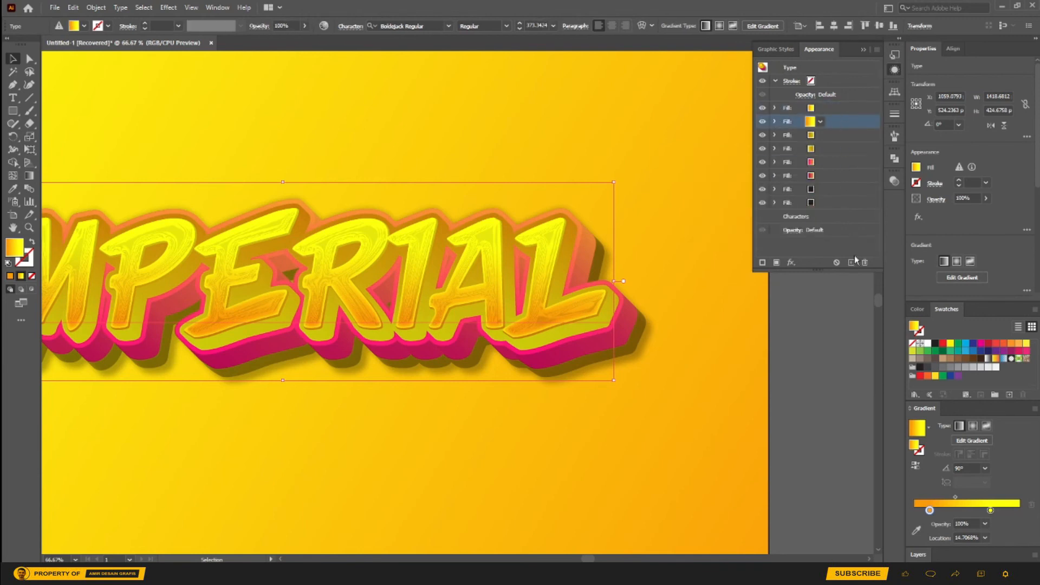
left_click(852, 262)
left_click(845, 107)
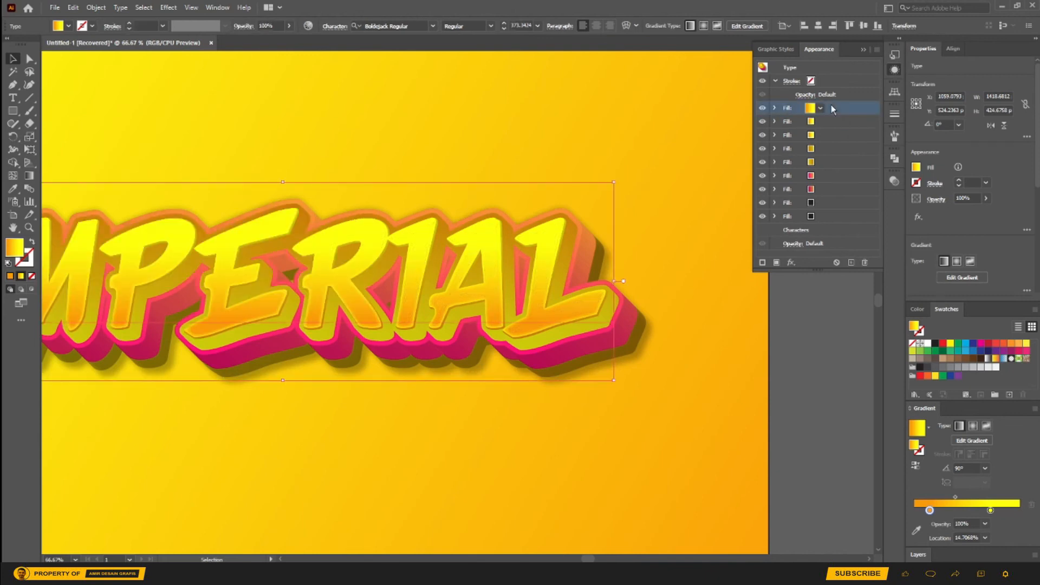
Add an Offset Path effect with a negative offset and Round joins to the topmost inner-glow fill.
left_click(775, 109)
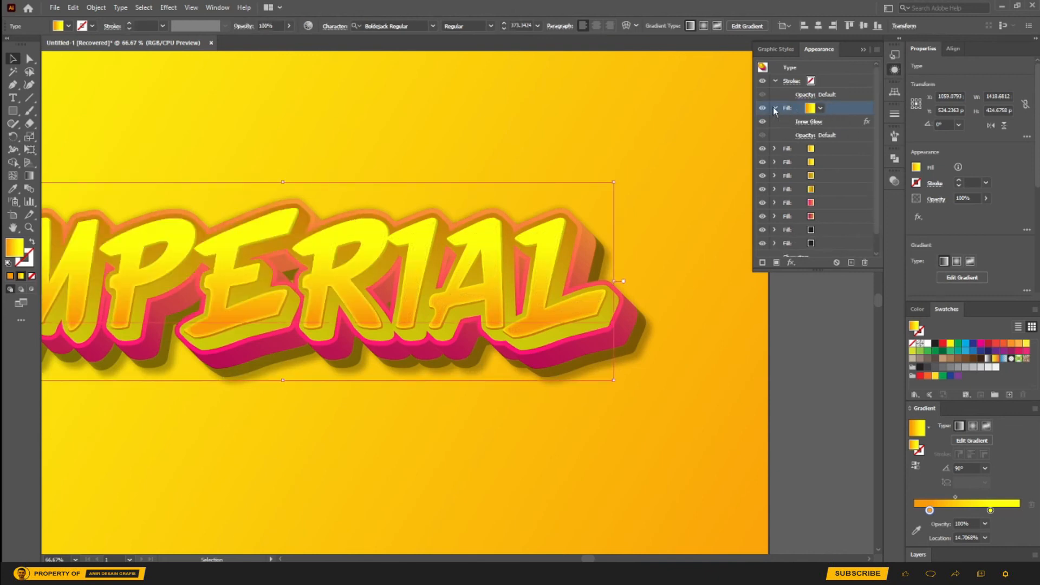
left_click(791, 263)
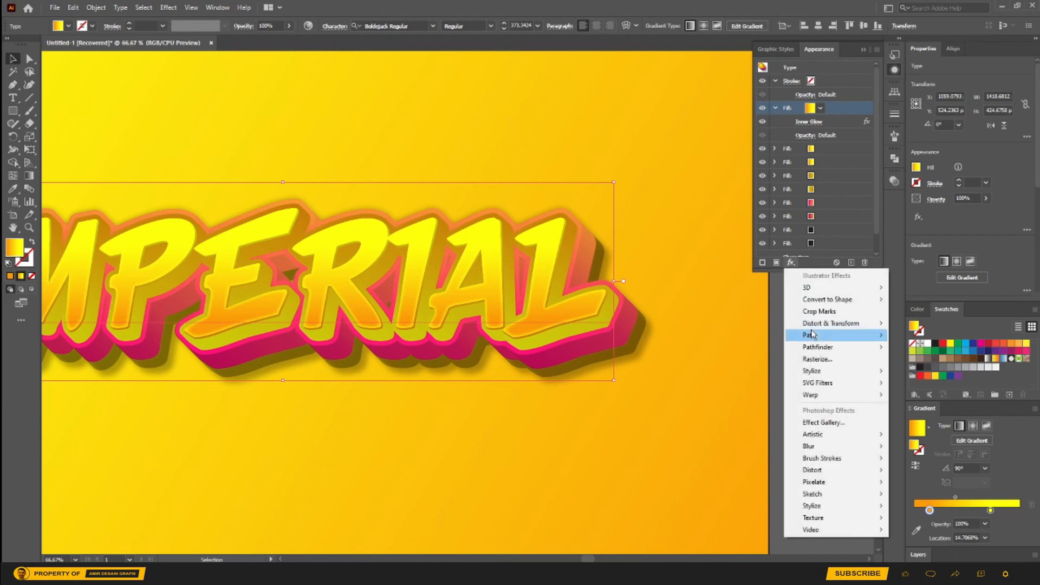
mouse_move(811, 334)
left_click(918, 337)
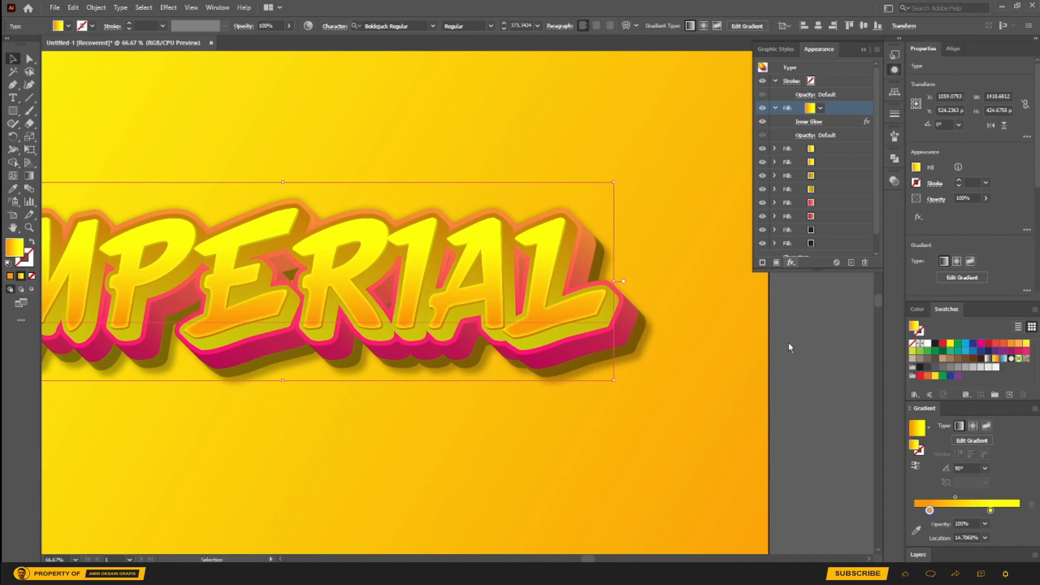
left_click(677, 304)
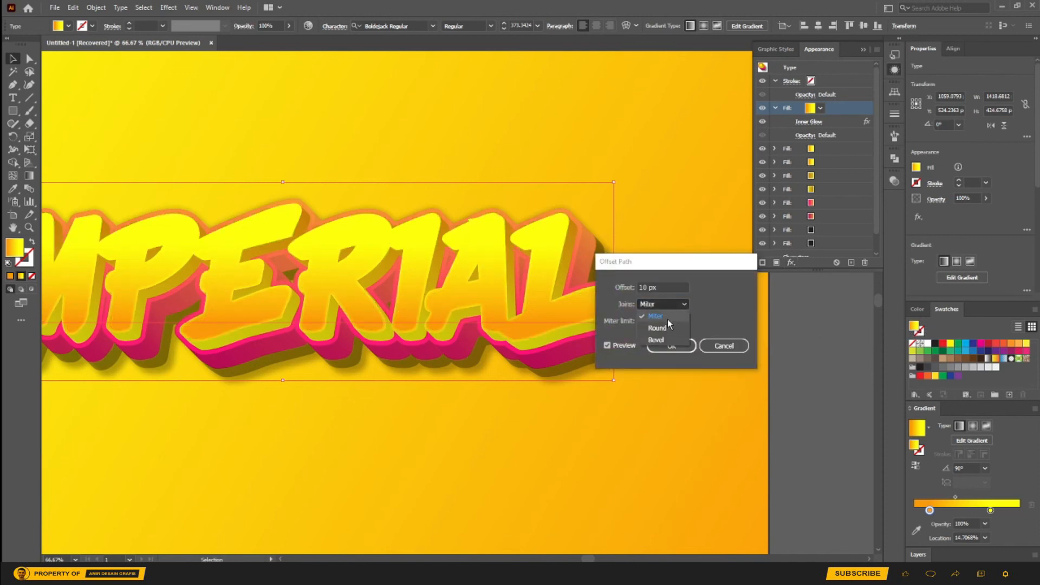
left_click(667, 325)
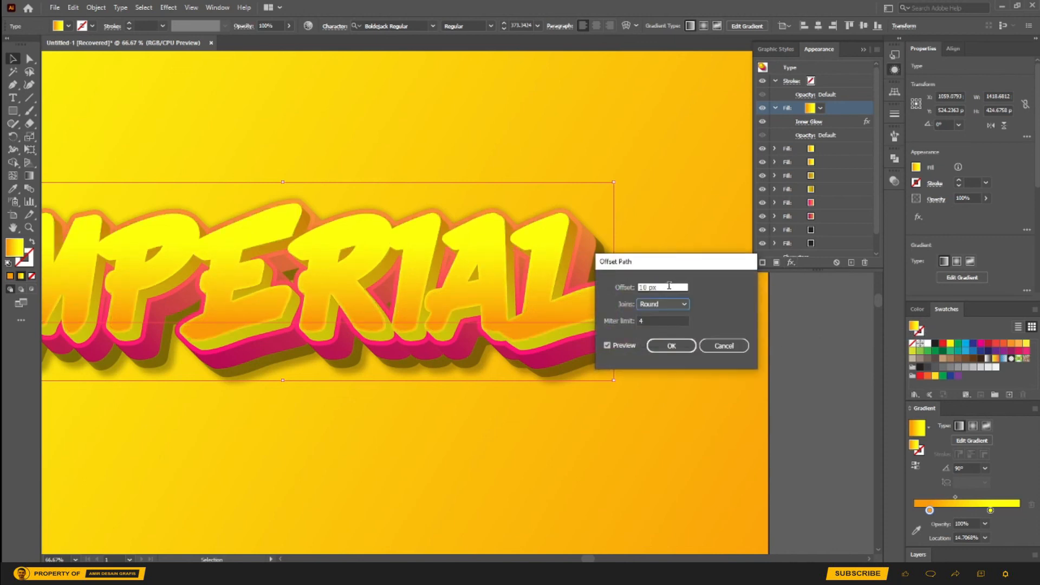
left_click_drag(669, 287, 639, 290)
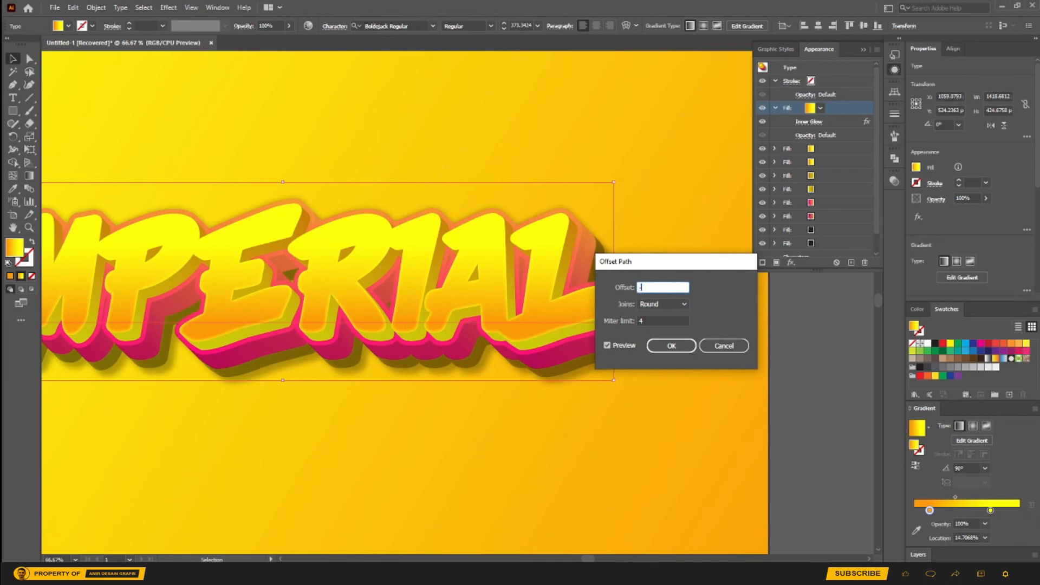
left_click(677, 345)
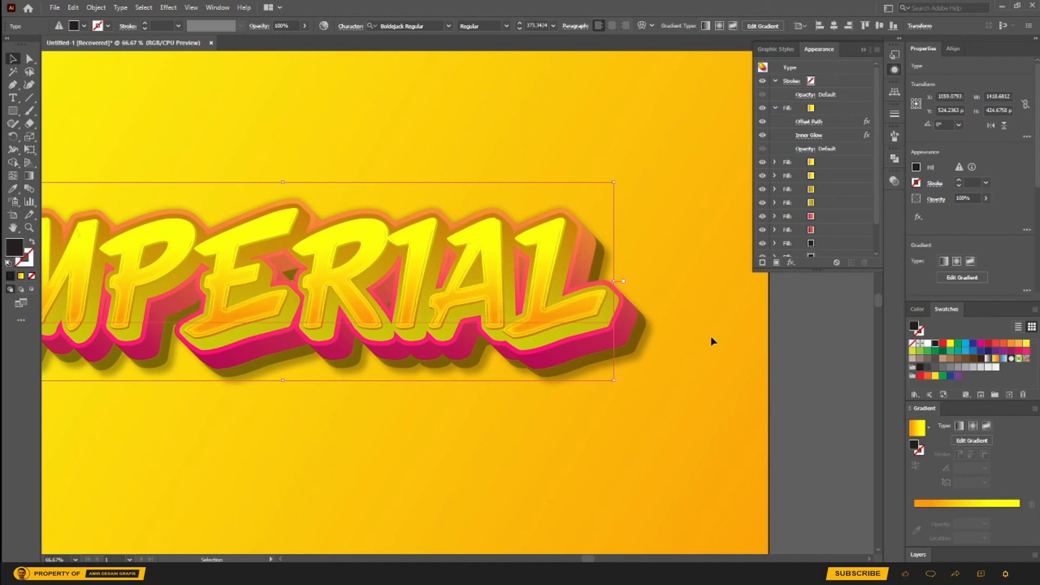
Try the Lighten, Screen and Color Dodge blending modes on the topmost inner-glow fill.
left_click(832, 108)
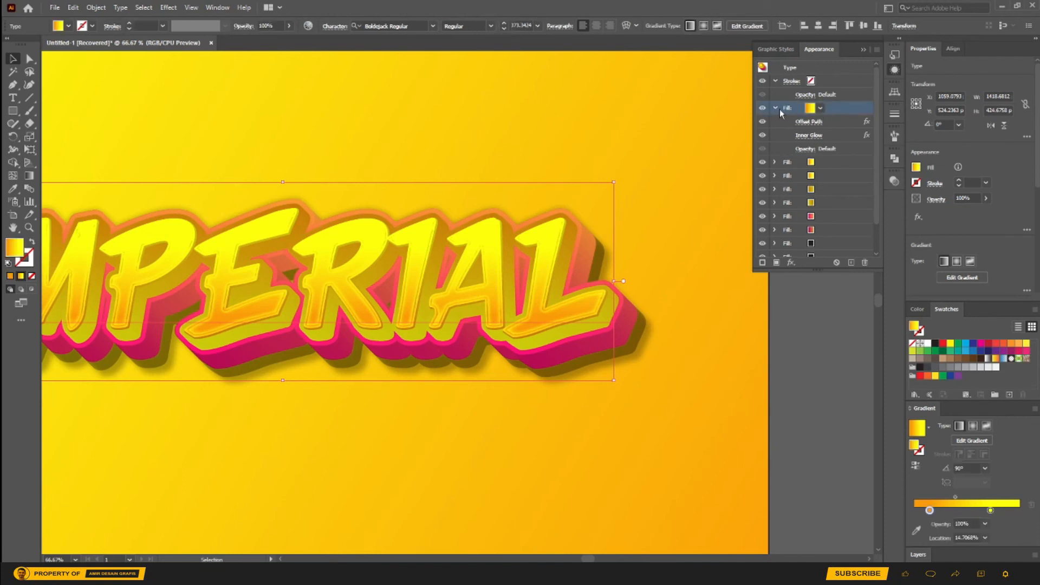
left_click(806, 149)
left_click(735, 169)
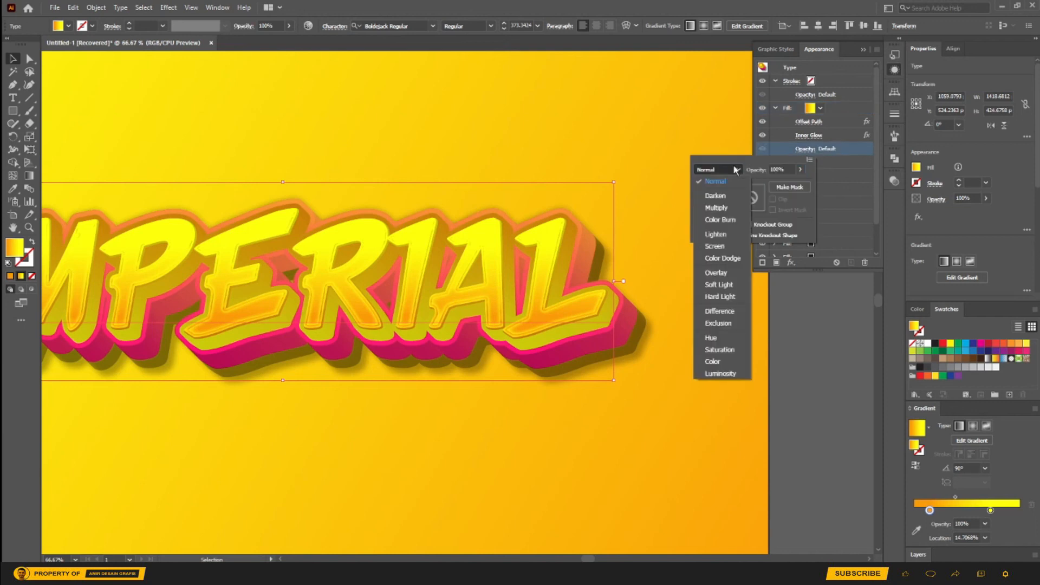
left_click(723, 232)
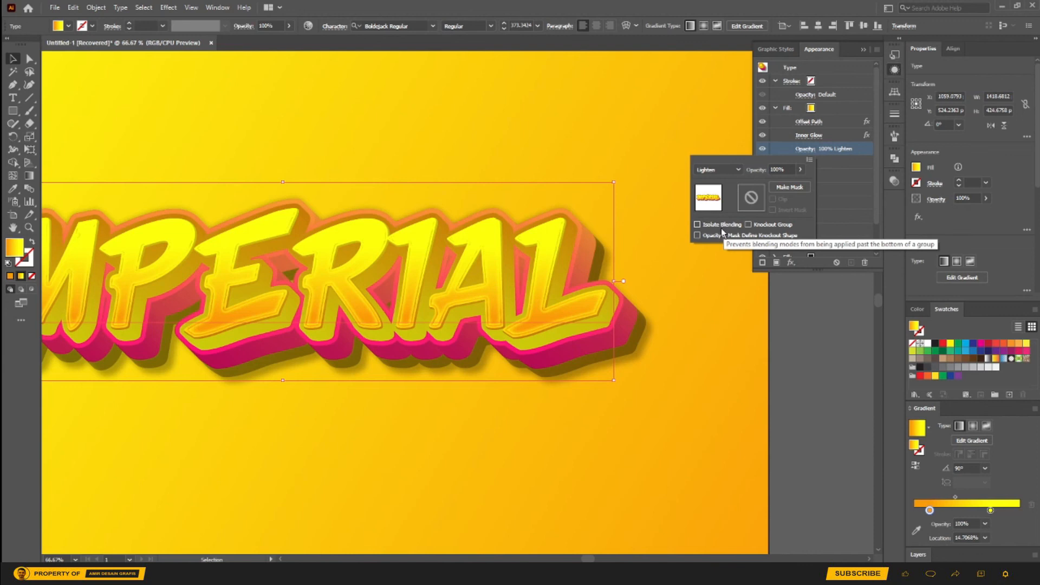
left_click(736, 169)
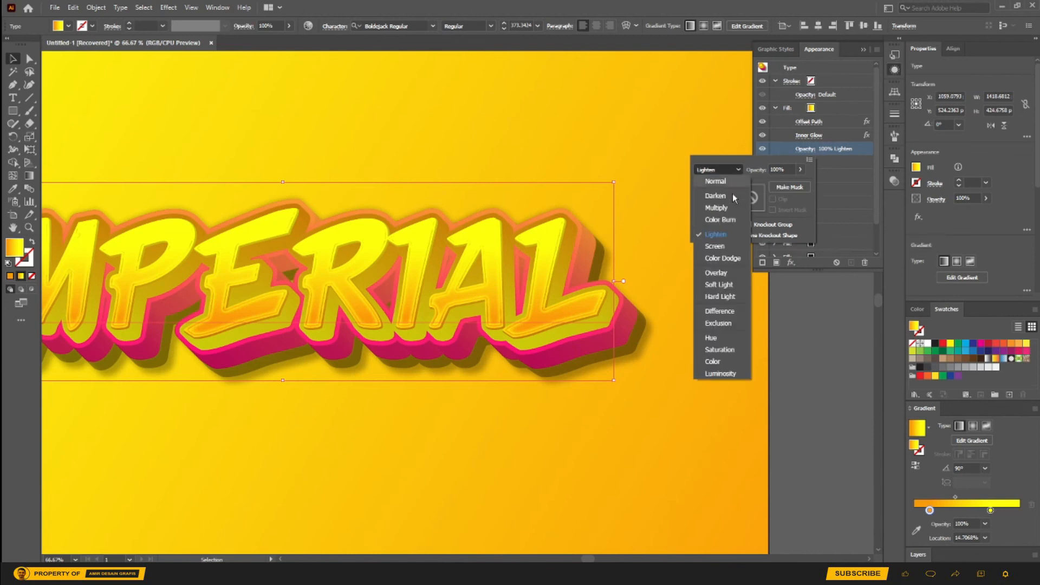
left_click(722, 246)
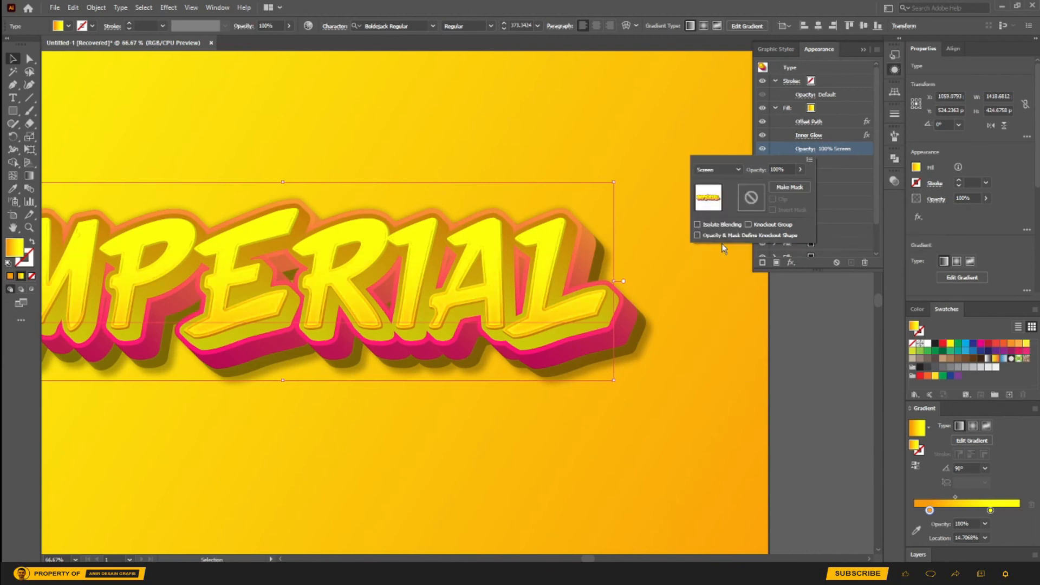
left_click(737, 171)
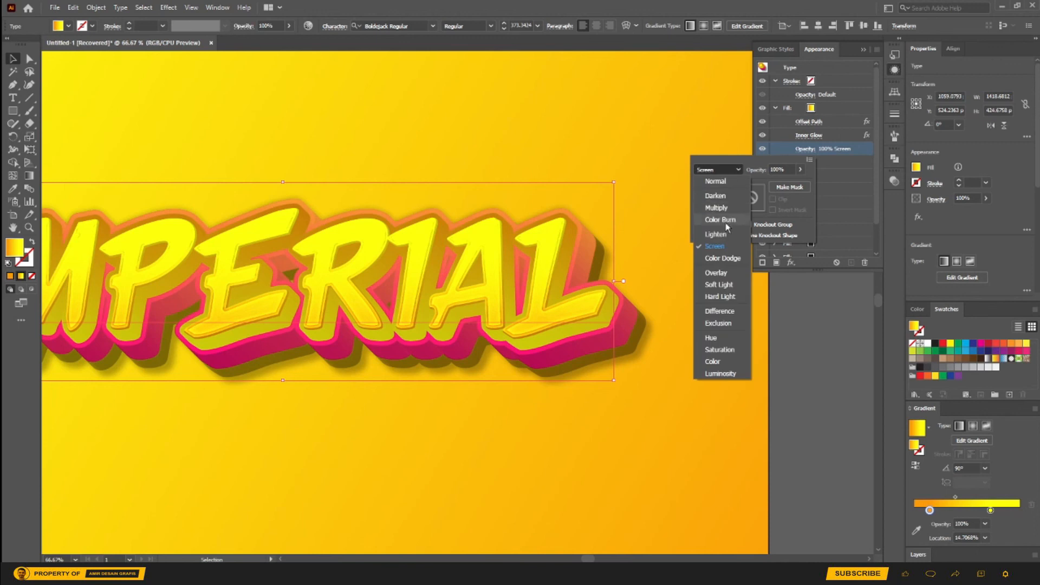
left_click(722, 257)
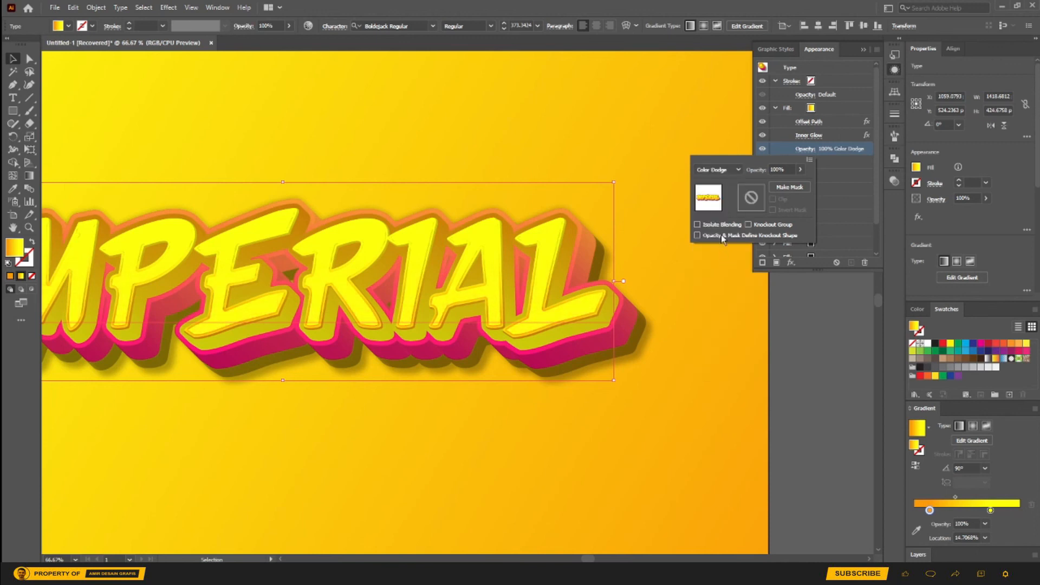
Set the topmost inner-glow fill's blending mode to Overlay and its opacity to 79%.
left_click(720, 171)
left_click(720, 274)
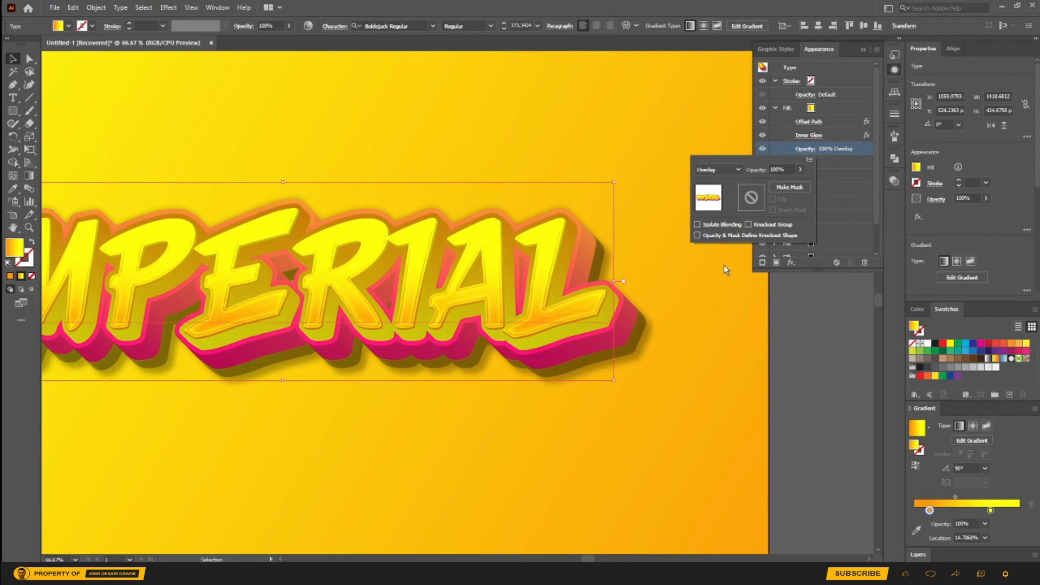
left_click(799, 169)
left_click_drag(801, 184, 790, 187)
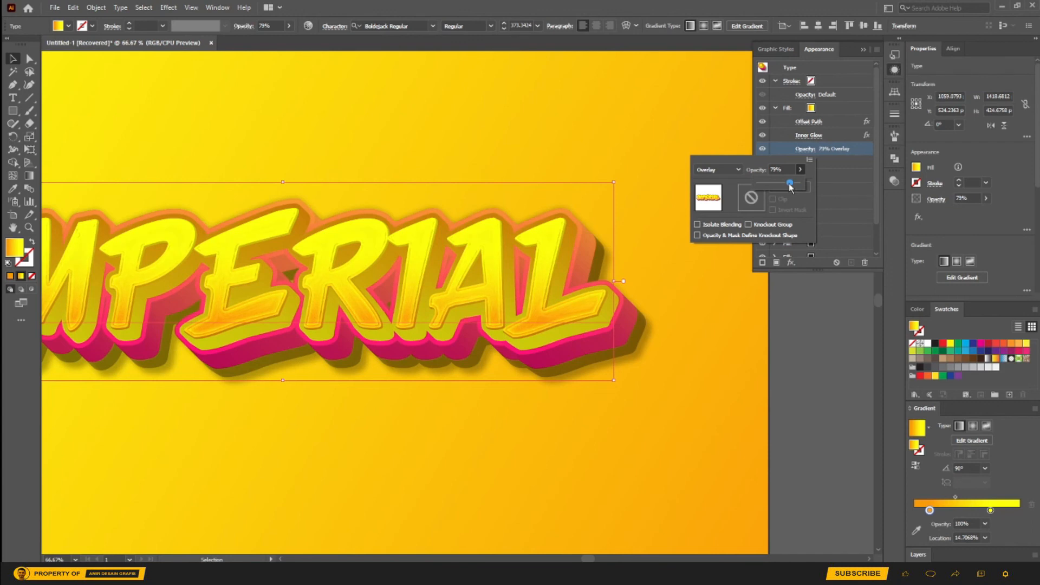
Add a Gaussian Blur effect with a small radius to the topmost fill and collapse the expanded appearance entries.
left_click(841, 106)
left_click(849, 114)
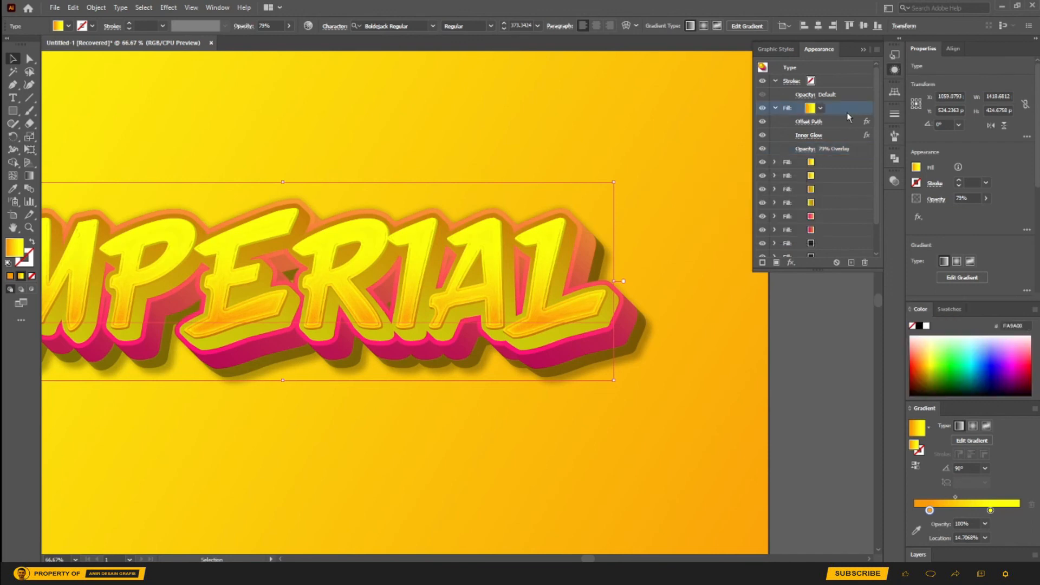
left_click(791, 263)
mouse_move(810, 447)
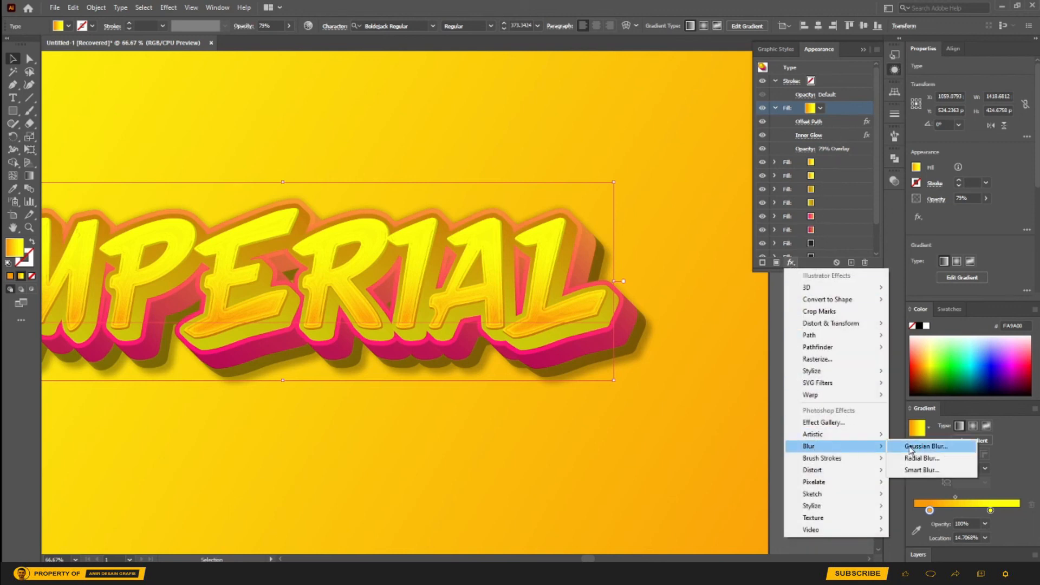
left_click(910, 448)
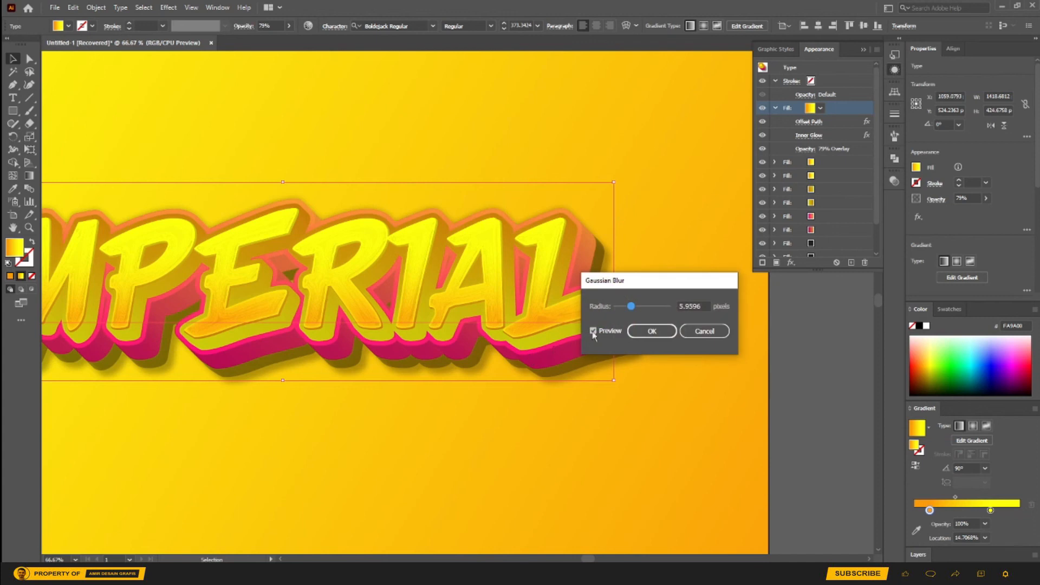
left_click_drag(631, 308, 629, 309)
left_click(648, 331)
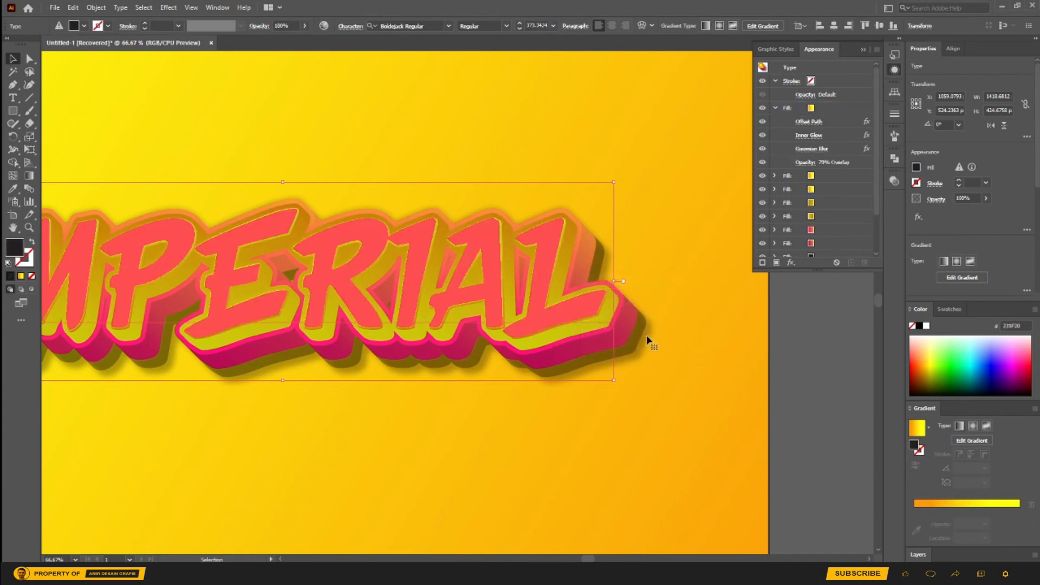
left_click(775, 107)
left_click(775, 81)
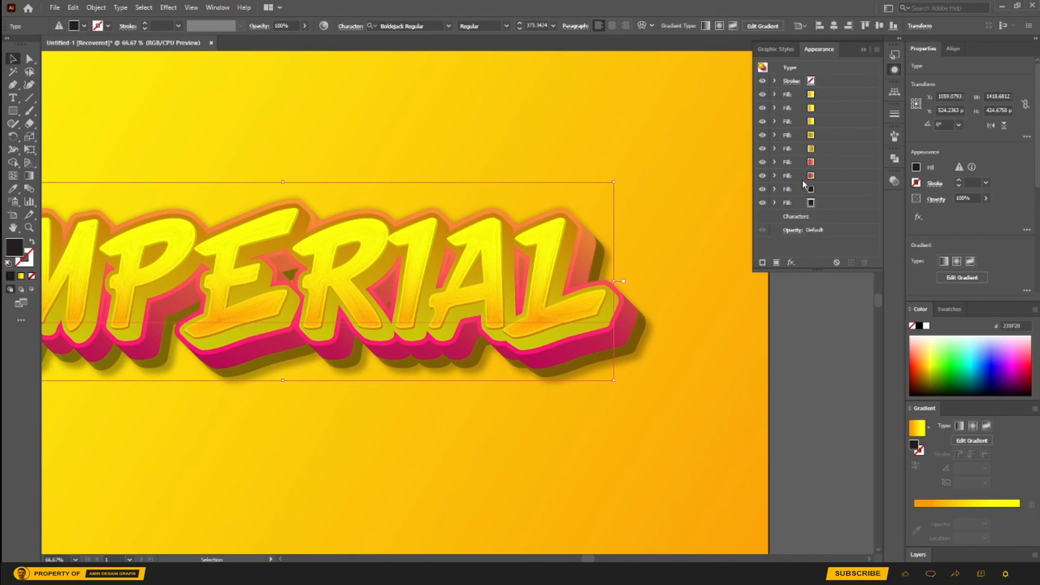
Move the IMPERIAL text straight up on the artboard to a Y position of about 461.5 px.
left_click(762, 314)
scroll(763, 315, "down", 1)
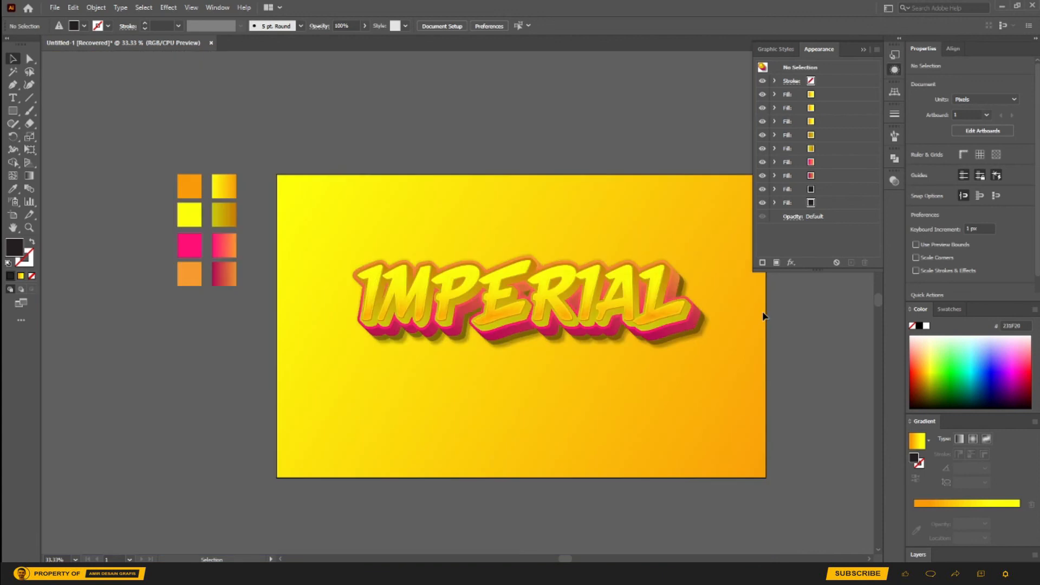
scroll(733, 309, "down", 1)
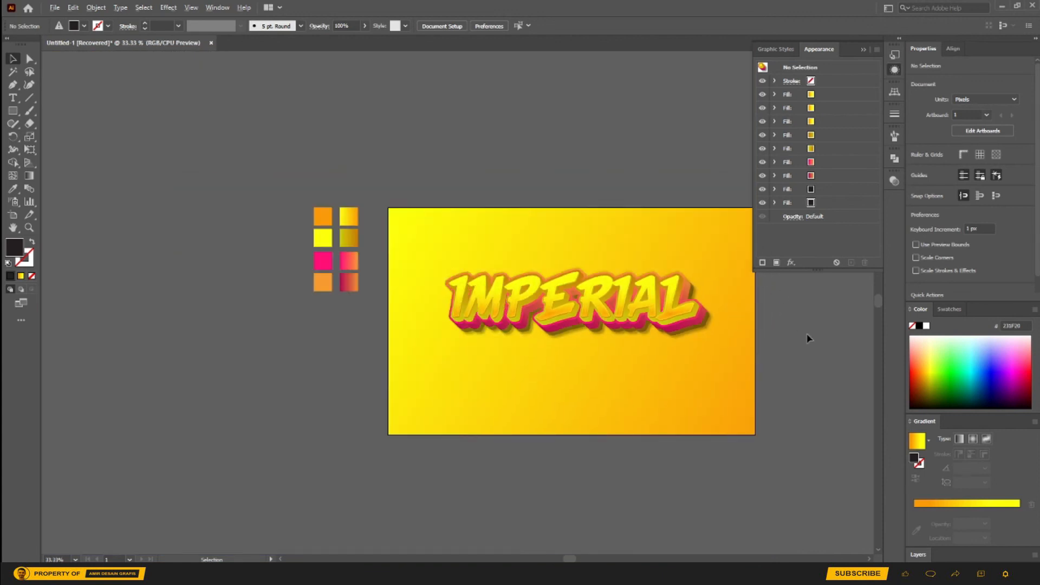
scroll(810, 339, "up", 1)
left_click_drag(658, 312, 615, 274)
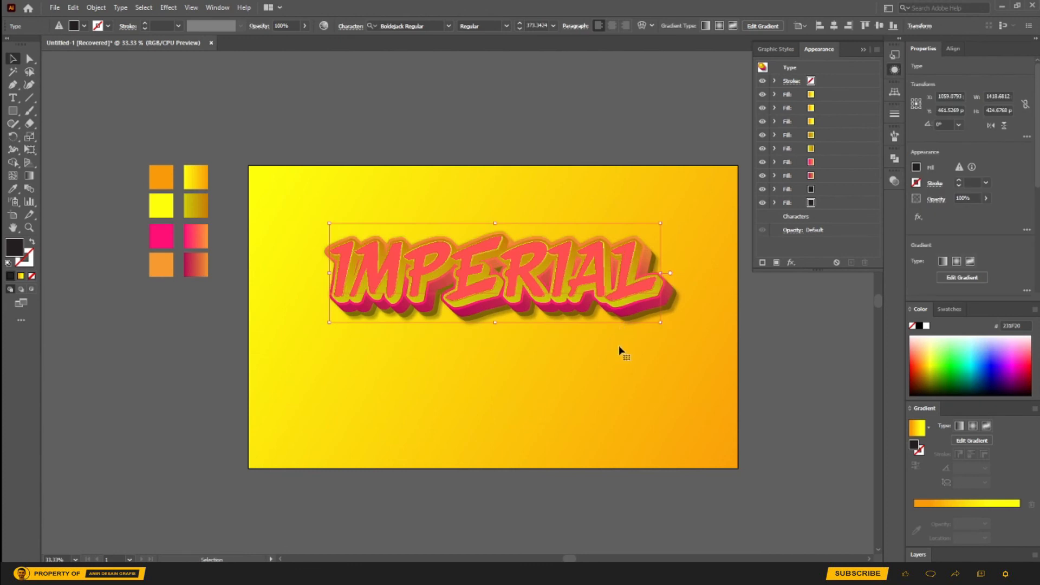
Hide the appearance settings and place a copy of the IMPERIAL text directly below the original, at about Y 893.5 px.
left_click(865, 49)
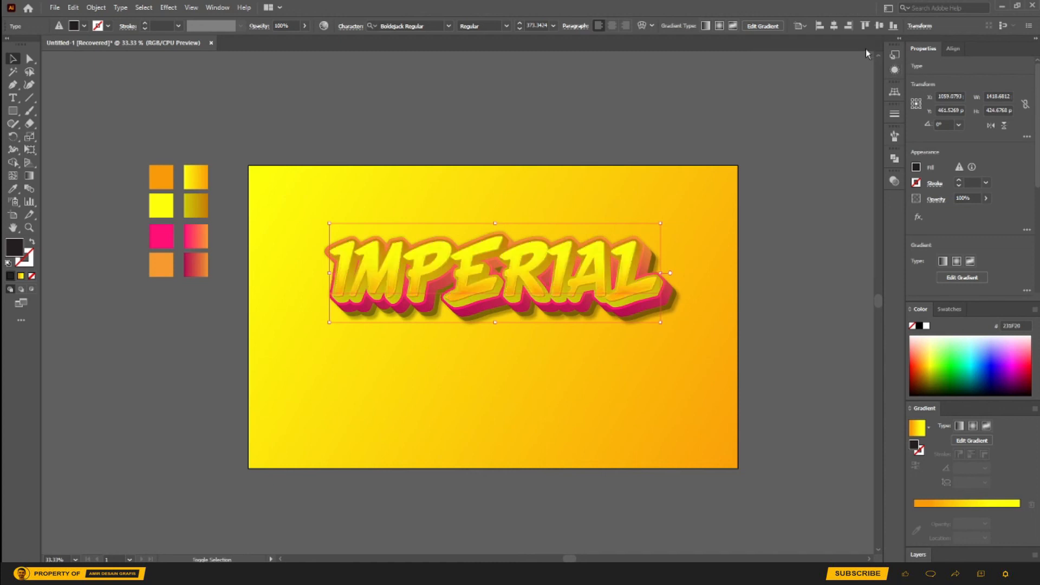
left_click(790, 255)
left_click_drag(596, 267, 593, 363)
Replace the wording of the lower IMPERIAL copy with PALACE and finish the text editing.
key("t")
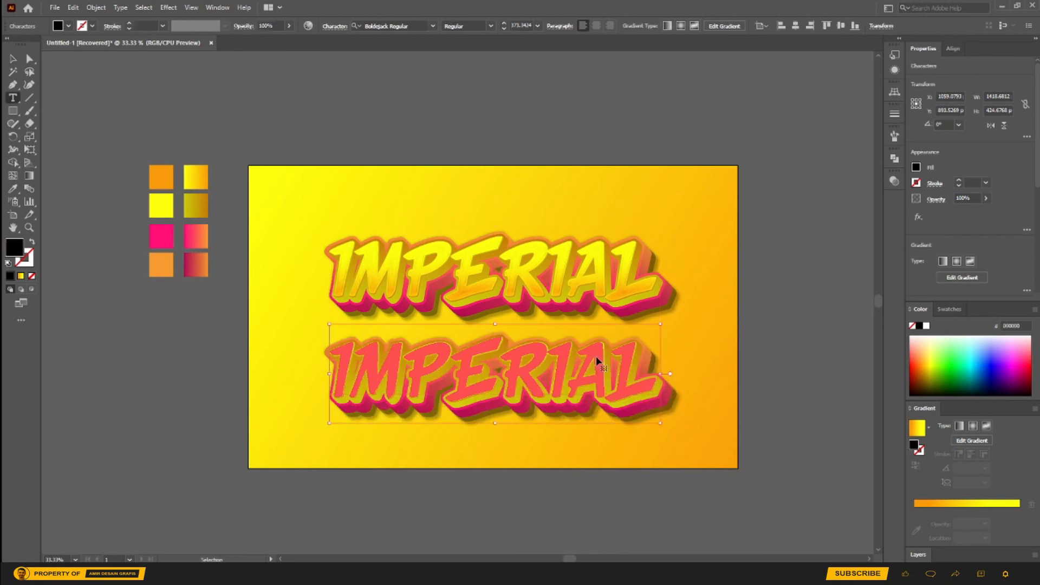
double_click(597, 360)
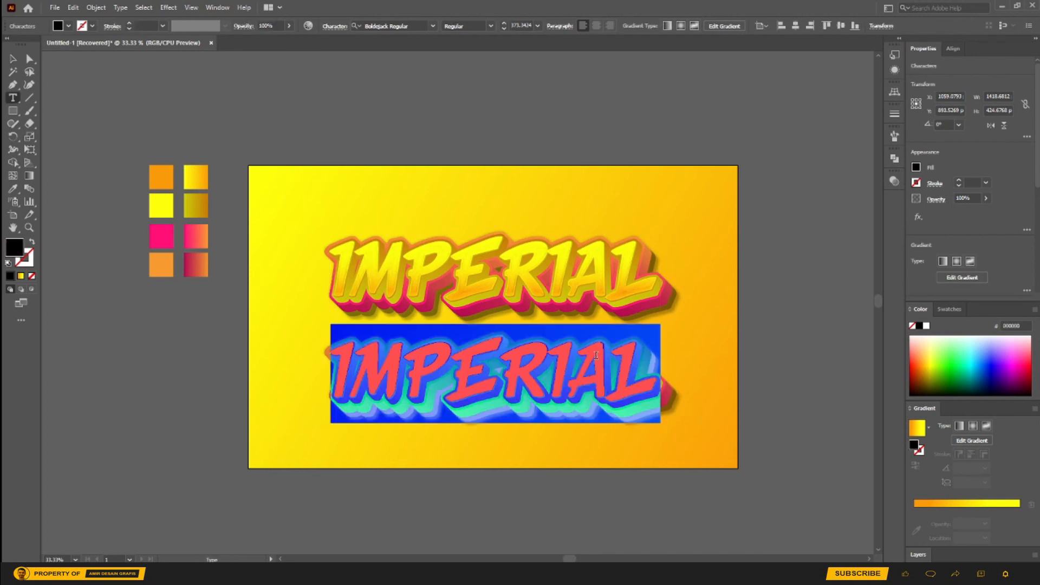
type("PA")
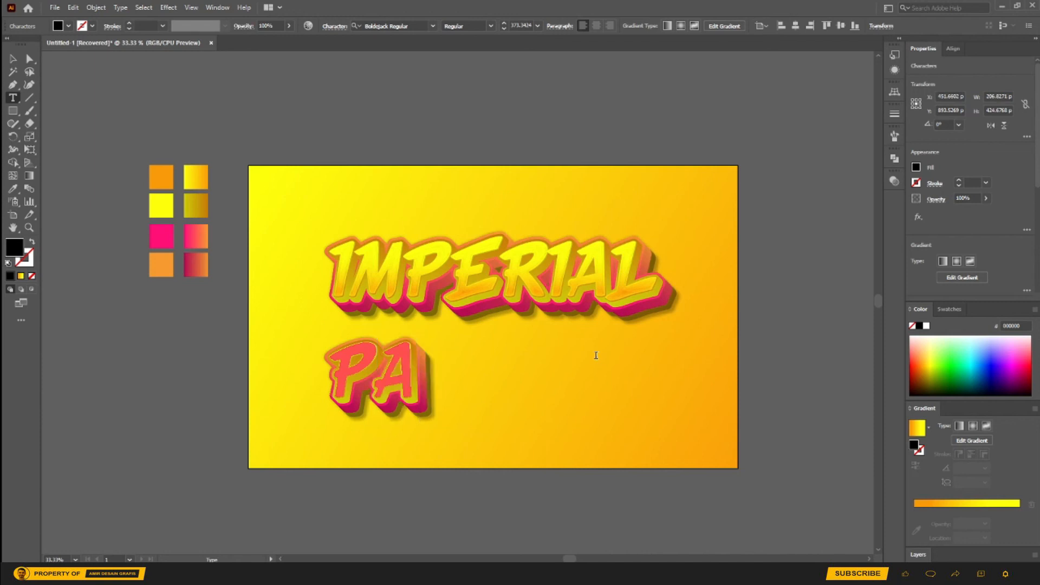
type("LA")
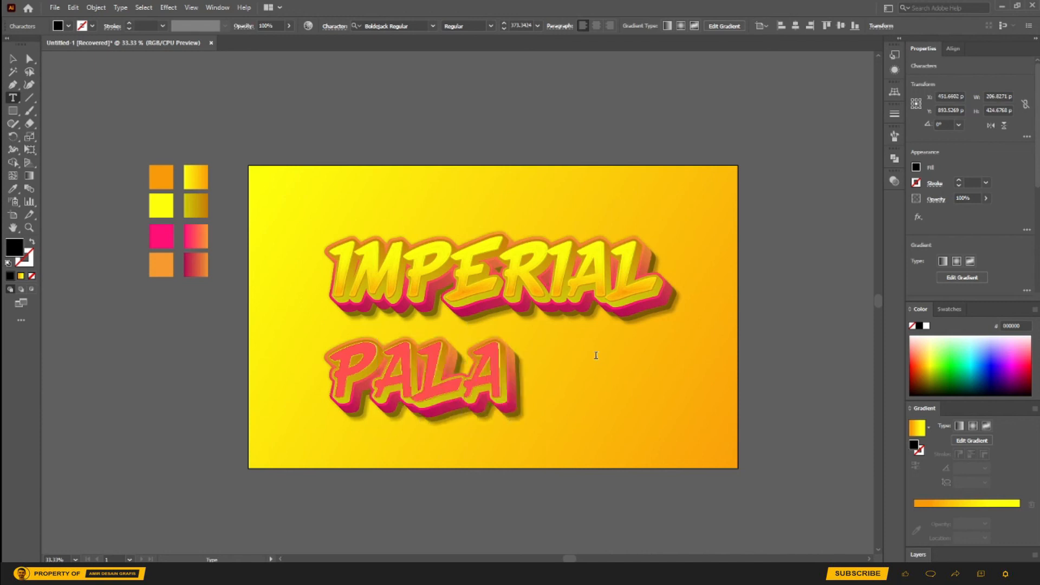
type("CE")
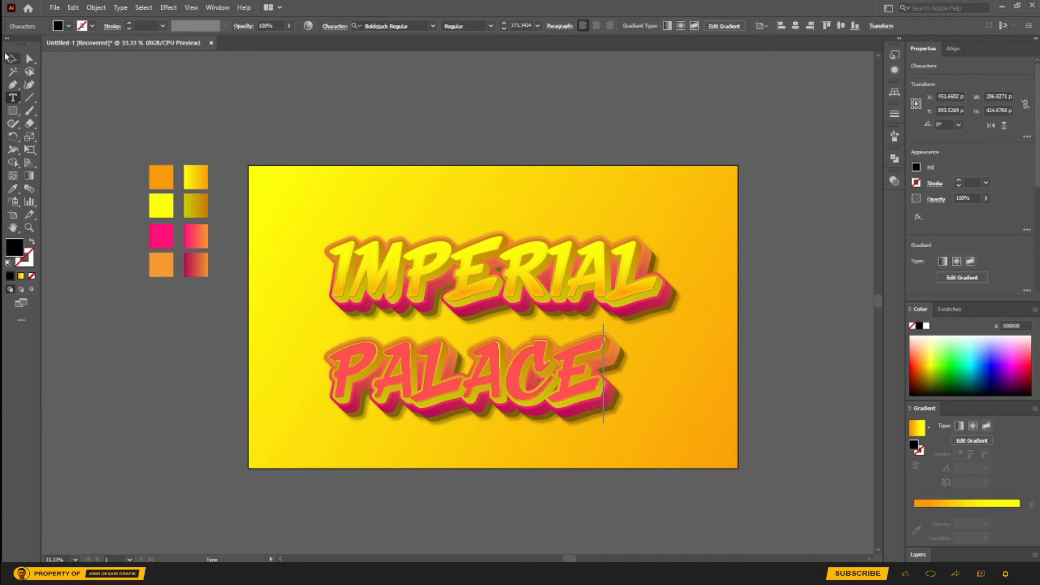
left_click(15, 61)
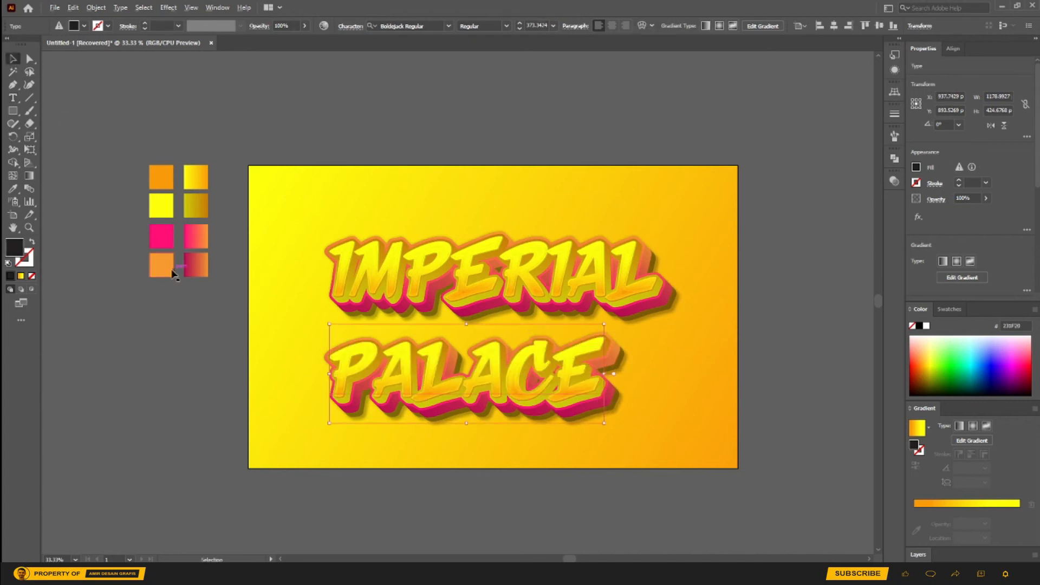
Enlarge the PALACE text to about the width of the IMPERIAL text and centre it horizontally on the artboard.
left_click_drag(603, 422, 663, 439)
left_click(834, 28)
left_click(757, 290)
Move PALACE slightly up towards IMPERIAL, shift both words straight up by about 72 px together, and deselect them.
left_click_drag(651, 353, 655, 338)
left_click(626, 259, "shift")
left_click_drag(626, 258, 626, 246)
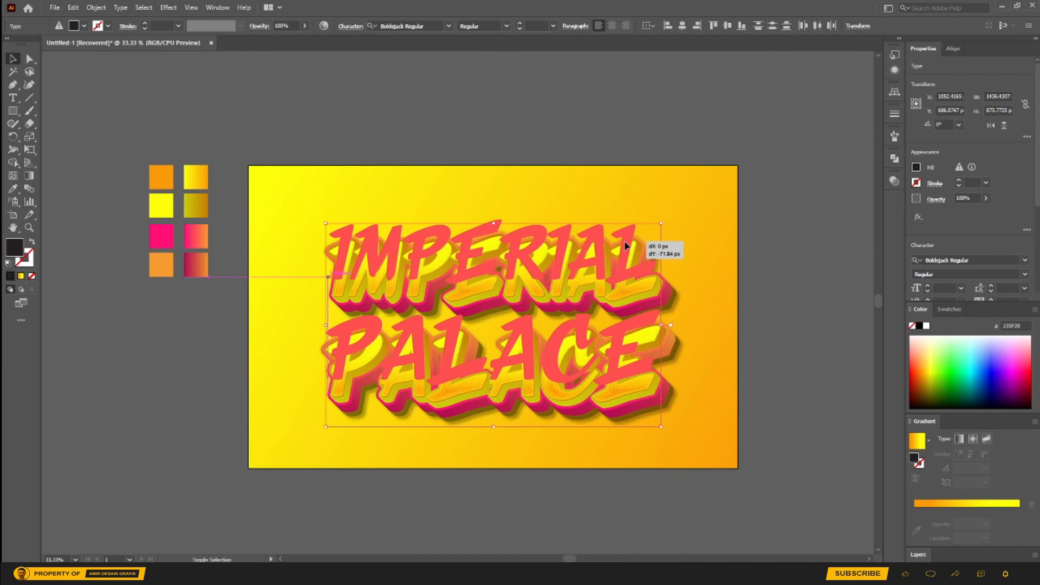
left_click(781, 260)
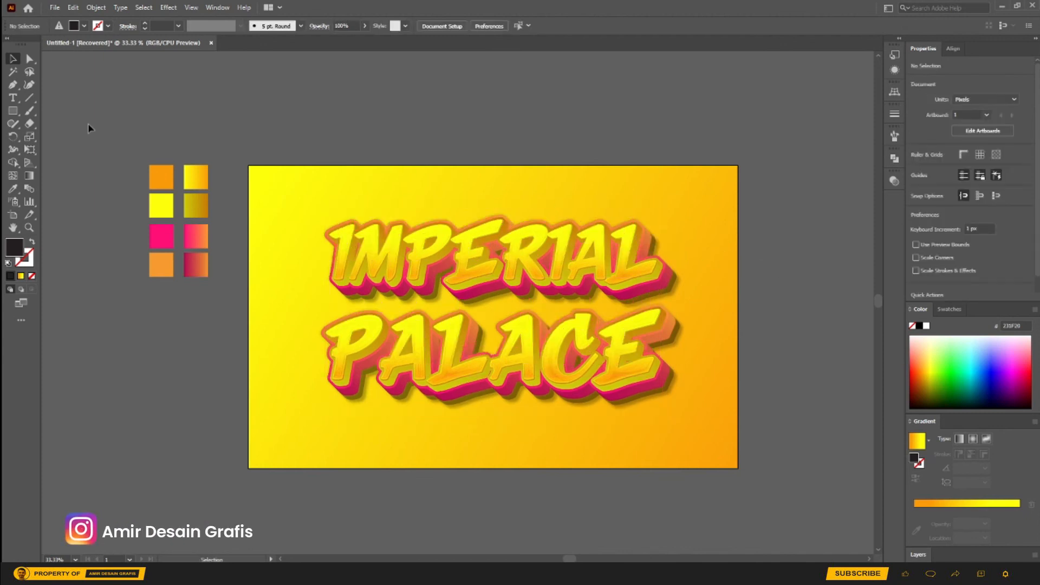